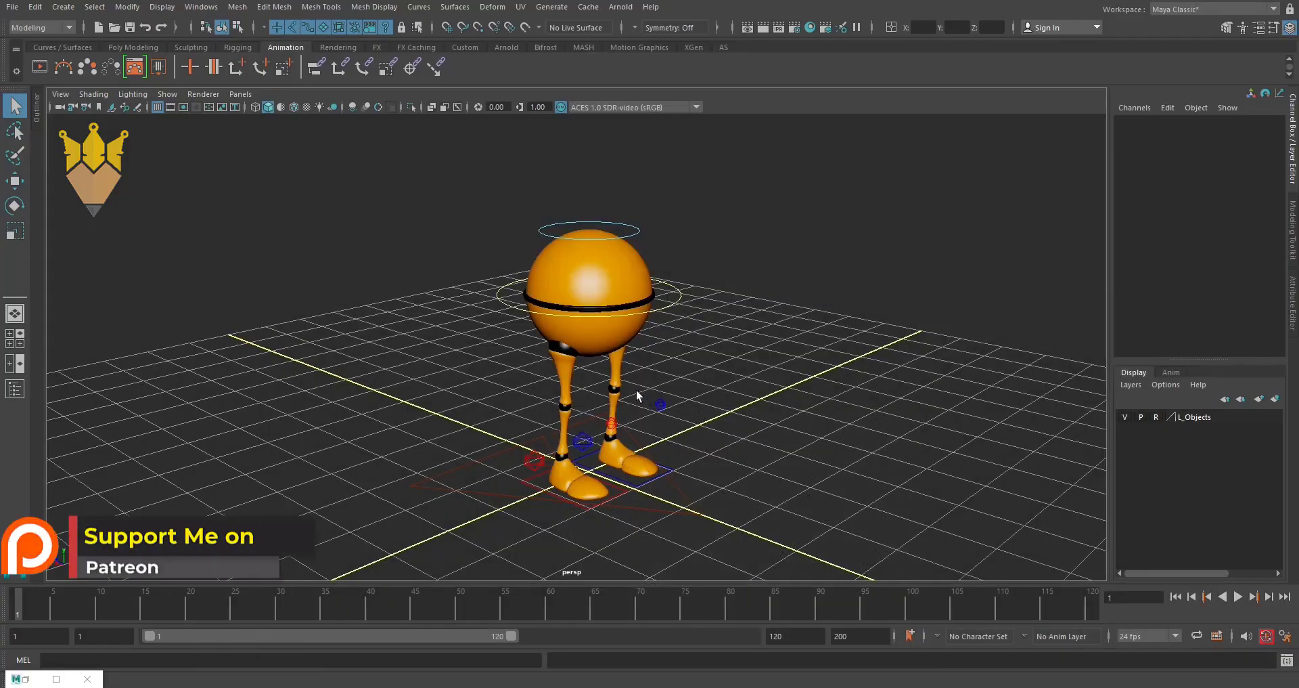
Split the workspace into side-by-side front and perspective viewports, and widen the front viewport.
scroll(643, 394, "up", 1)
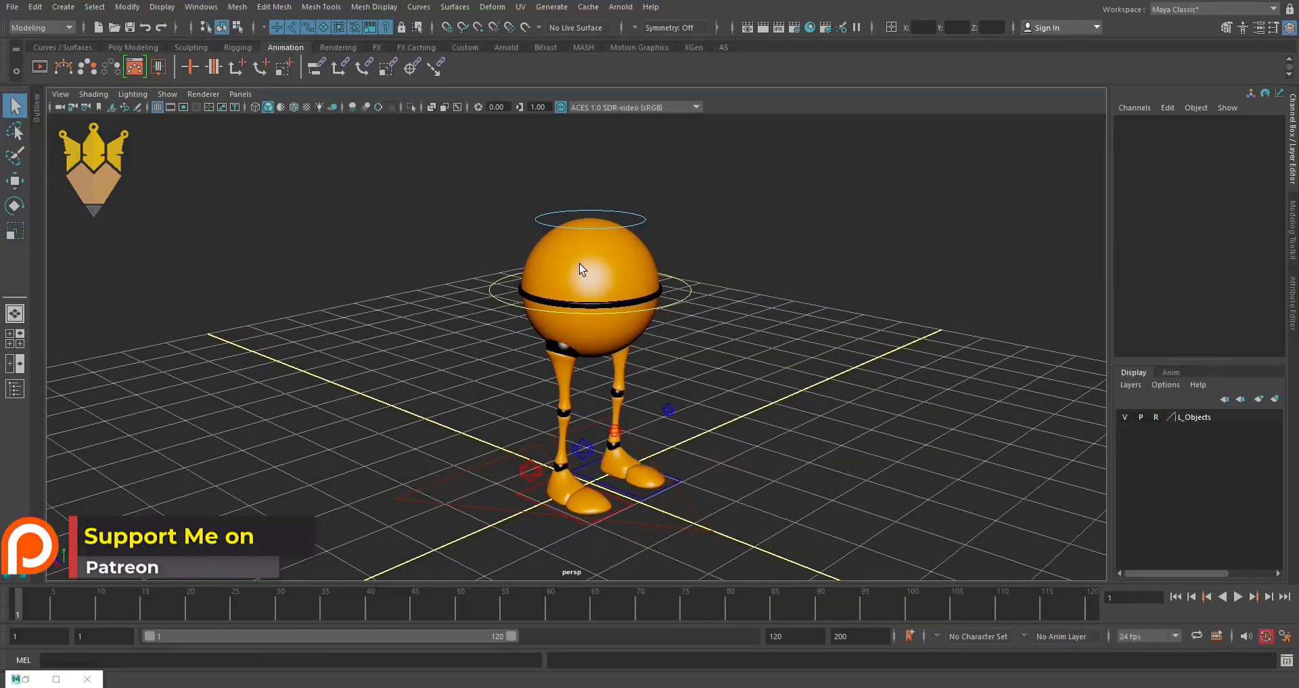
right_click_drag(671, 375, 599, 402, "alt")
left_click(15, 363)
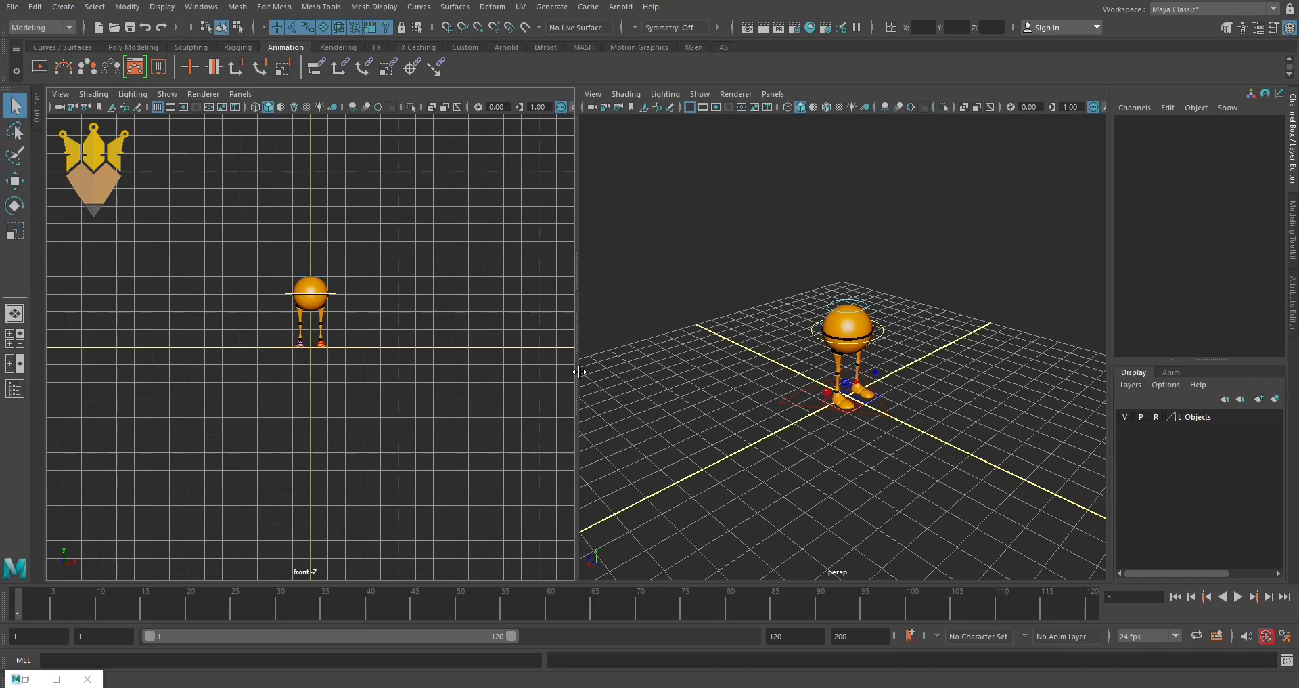
left_click_drag(580, 371, 770, 393)
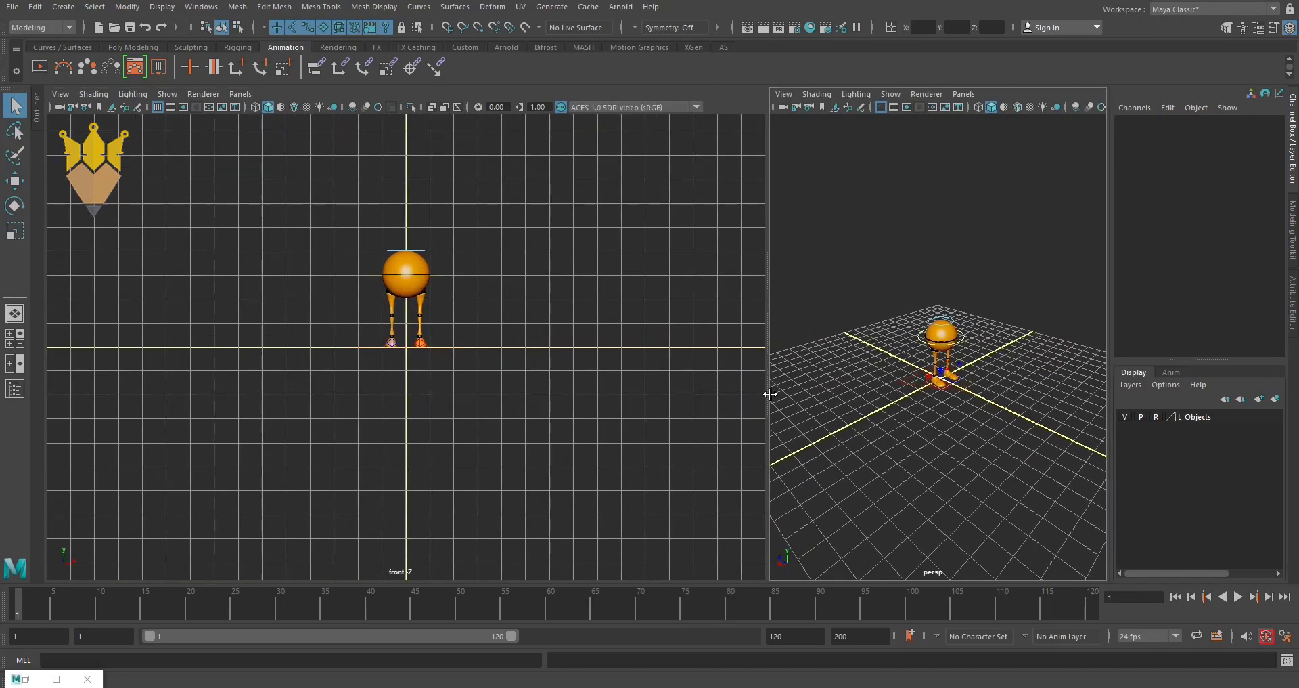
Switch the front viewport to the side view and frame the walker in both viewports.
key("space")
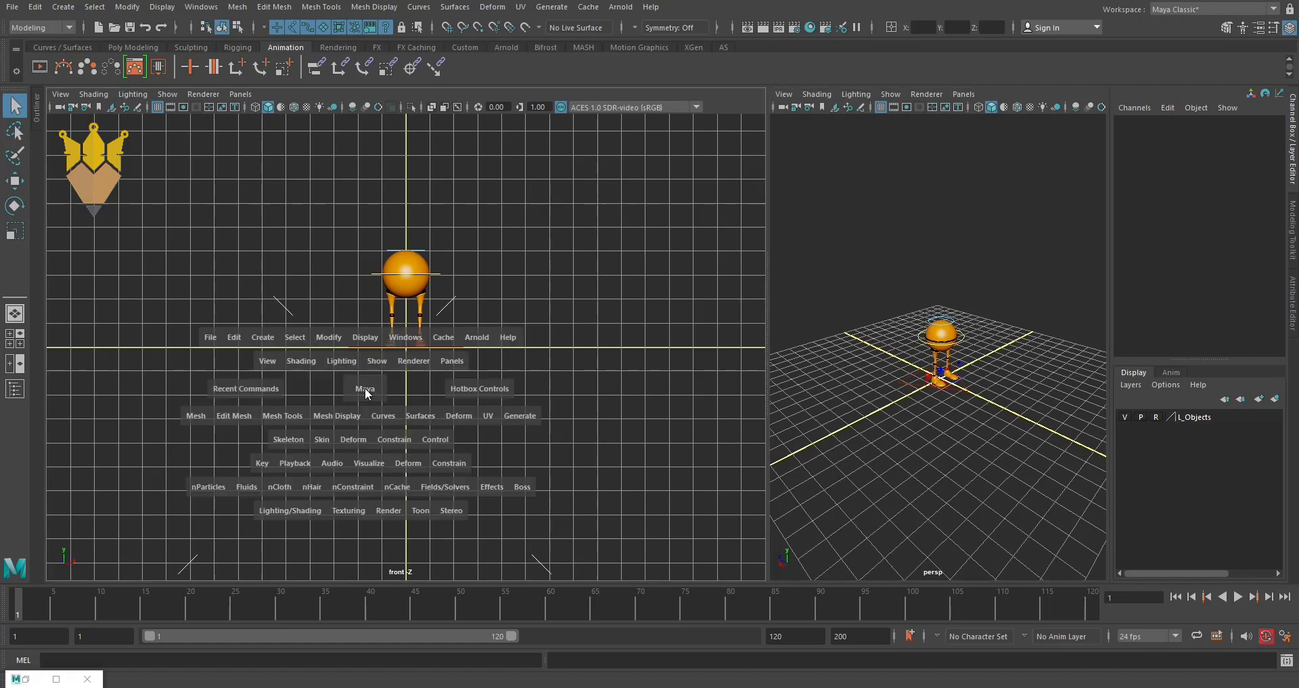
left_click_drag(366, 391, 451, 392)
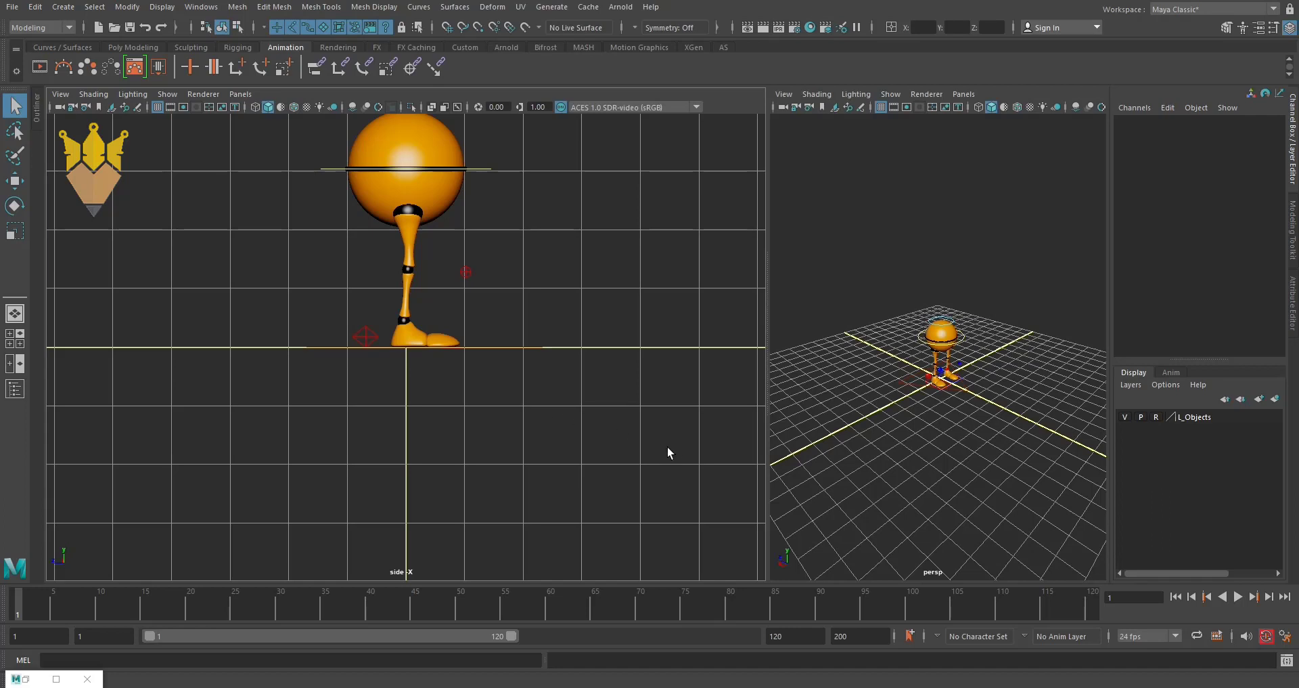
scroll(499, 380, "up", 2)
key("space")
left_click_drag(471, 358, 472, 325)
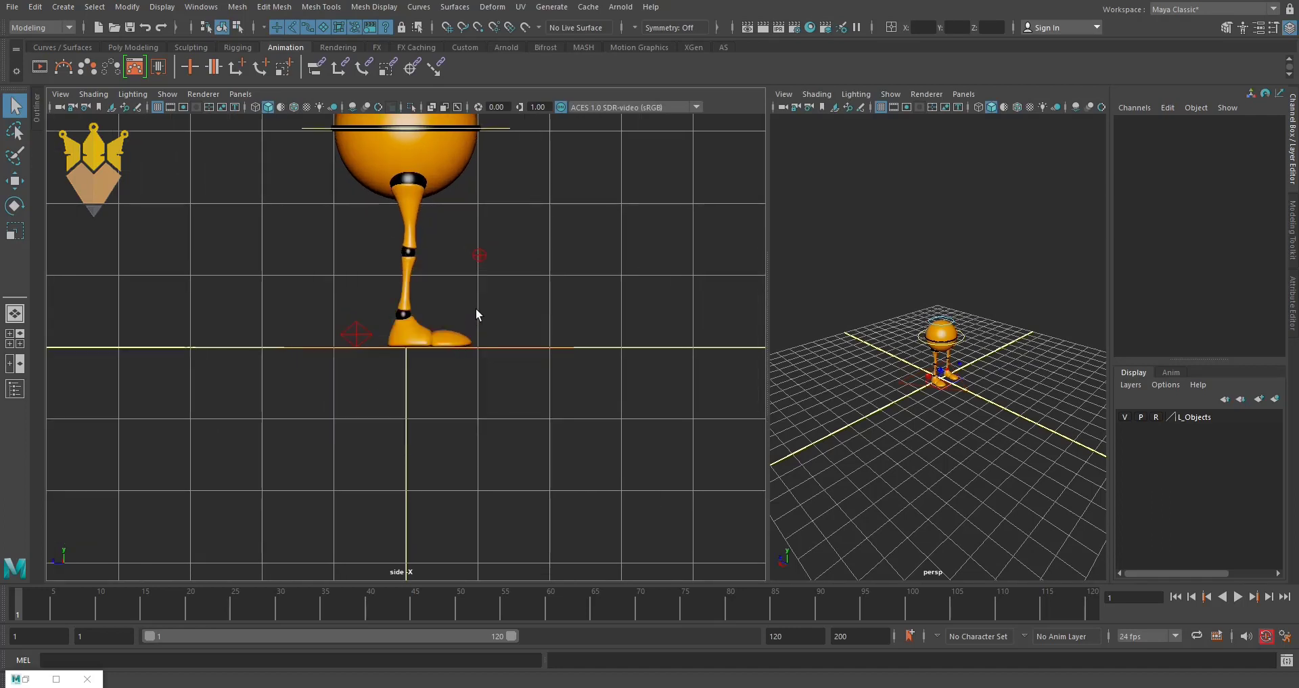
middle_click_drag(475, 313, 436, 438, "alt")
scroll(992, 461, "up", 6)
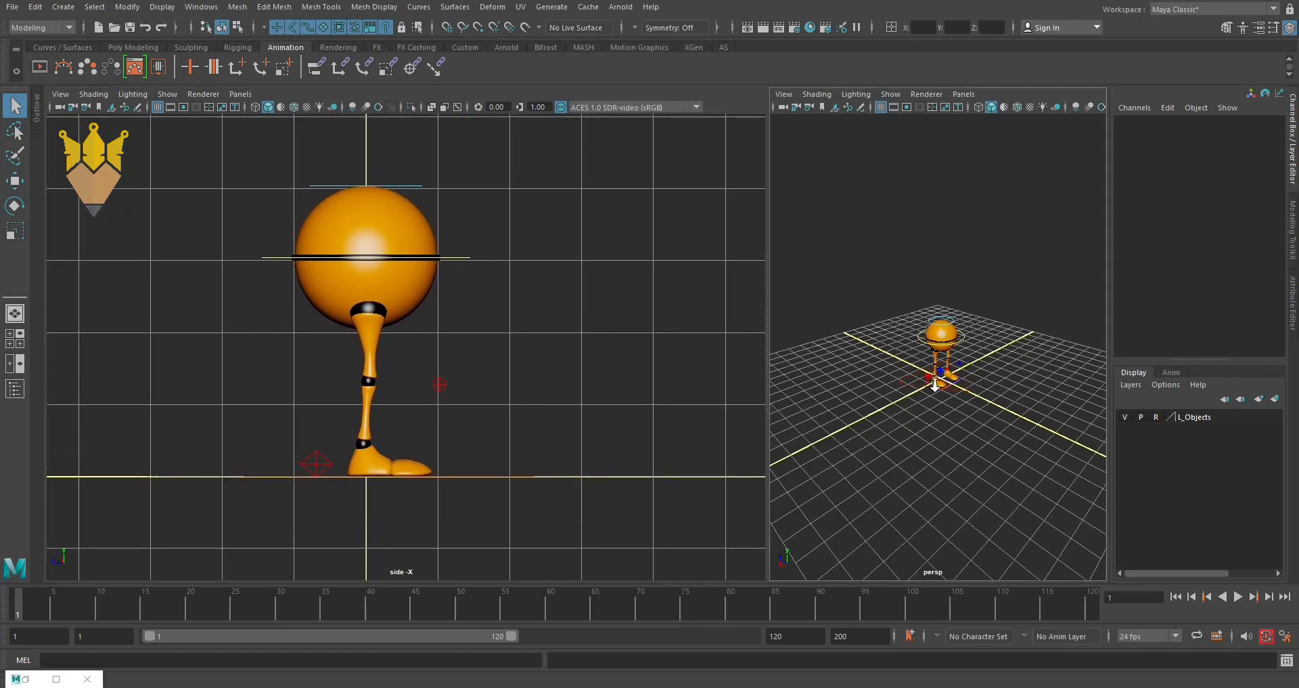
scroll(1007, 415, "down", 3)
scroll(1006, 415, "up", 2)
left_click_drag(959, 409, 957, 414, "alt")
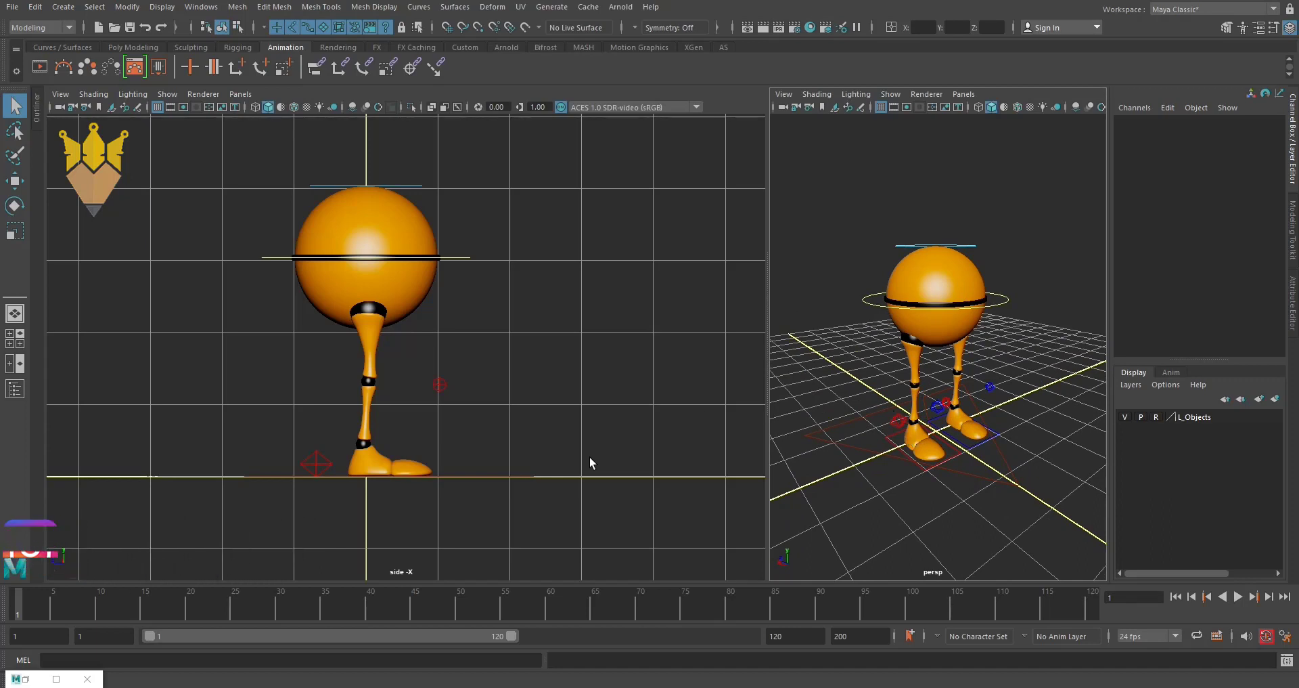
left_click_drag(928, 426, 916, 424, "alt")
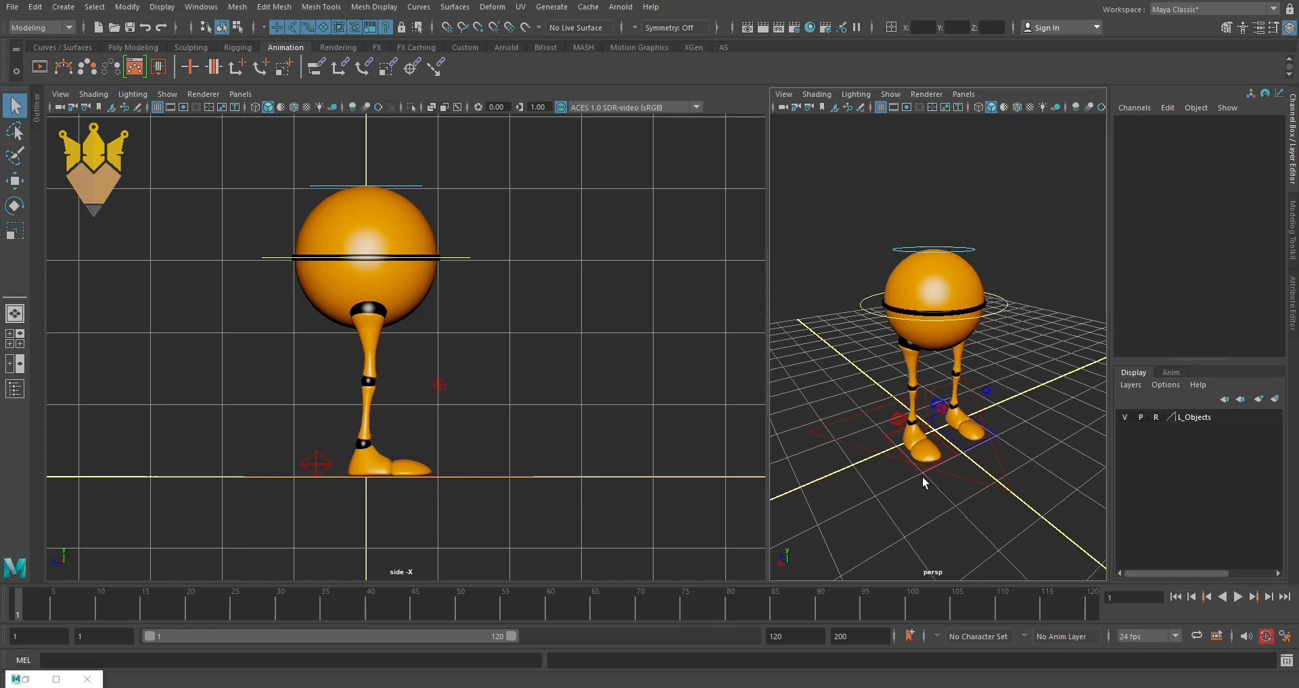
Select both heel IK controls, both knee pole-vector controls, the main control and the top control, and key them on frame 1.
left_click(899, 418)
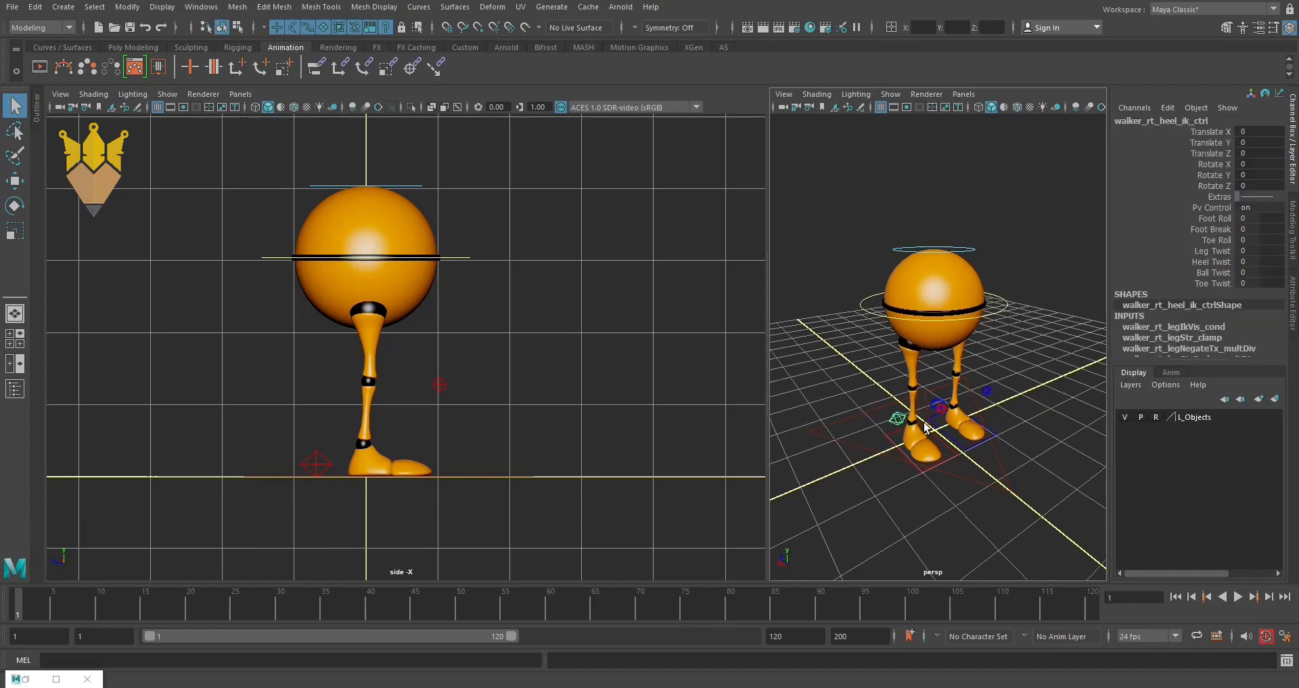
left_click_drag(899, 418, 935, 431, "alt")
scroll(937, 433, "up", 5)
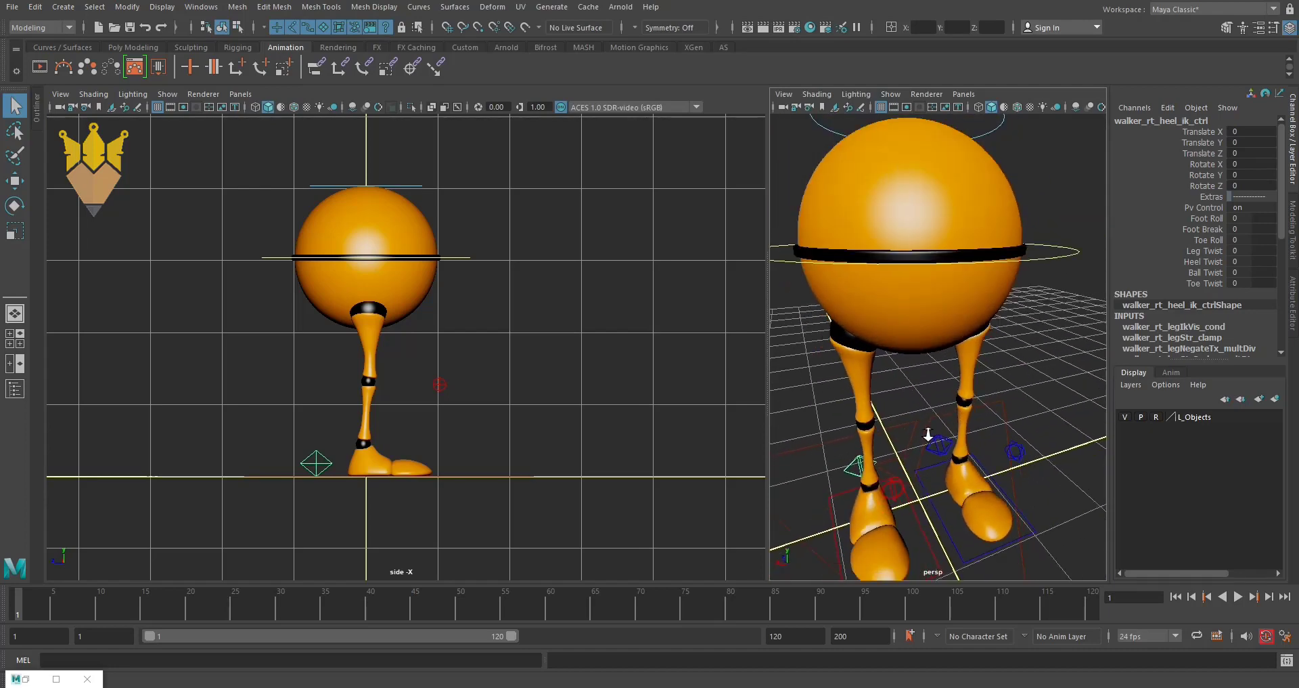
scroll(939, 439, "down", 3)
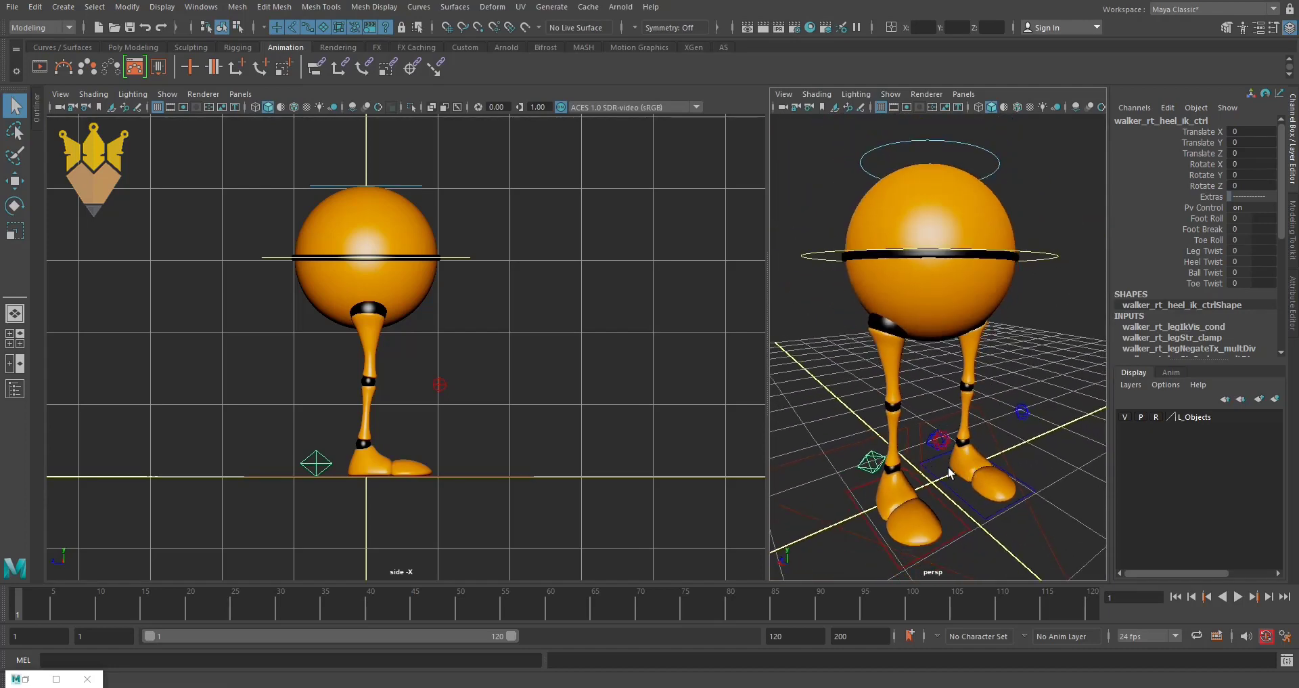
middle_click_drag(952, 469, 941, 459, "alt")
left_click_drag(942, 459, 916, 420, "alt")
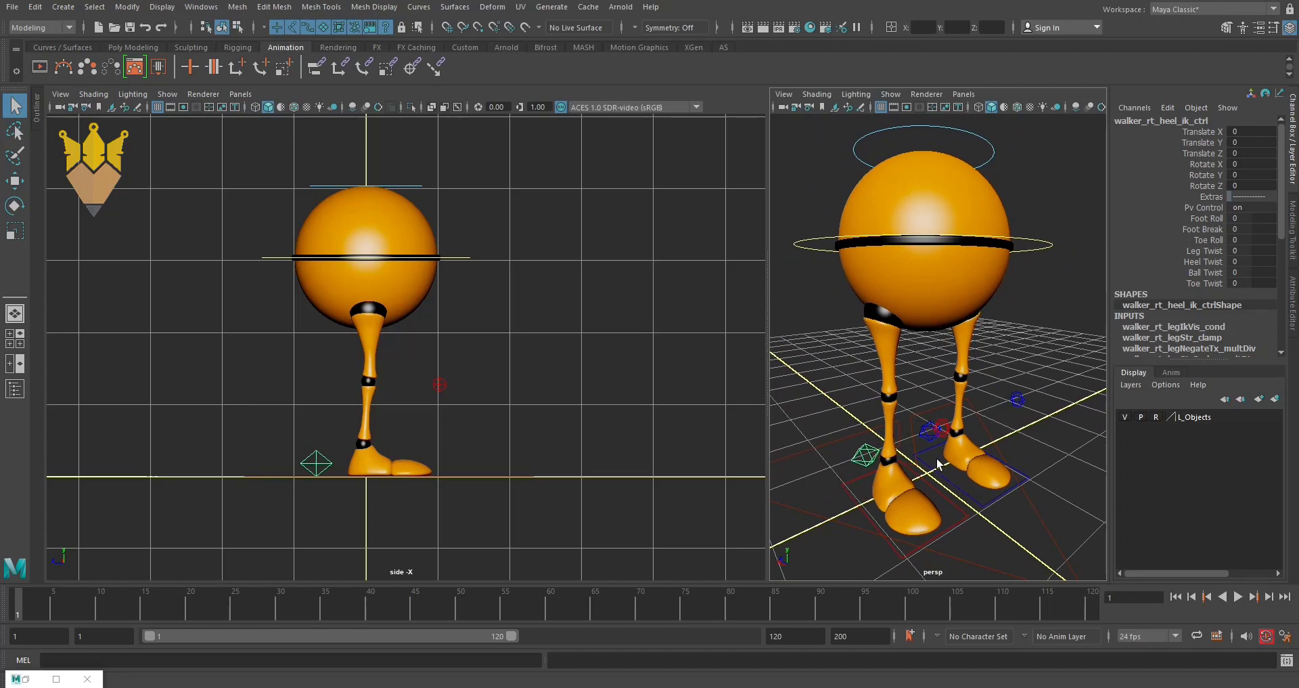
left_click_drag(932, 450, 931, 441, "alt")
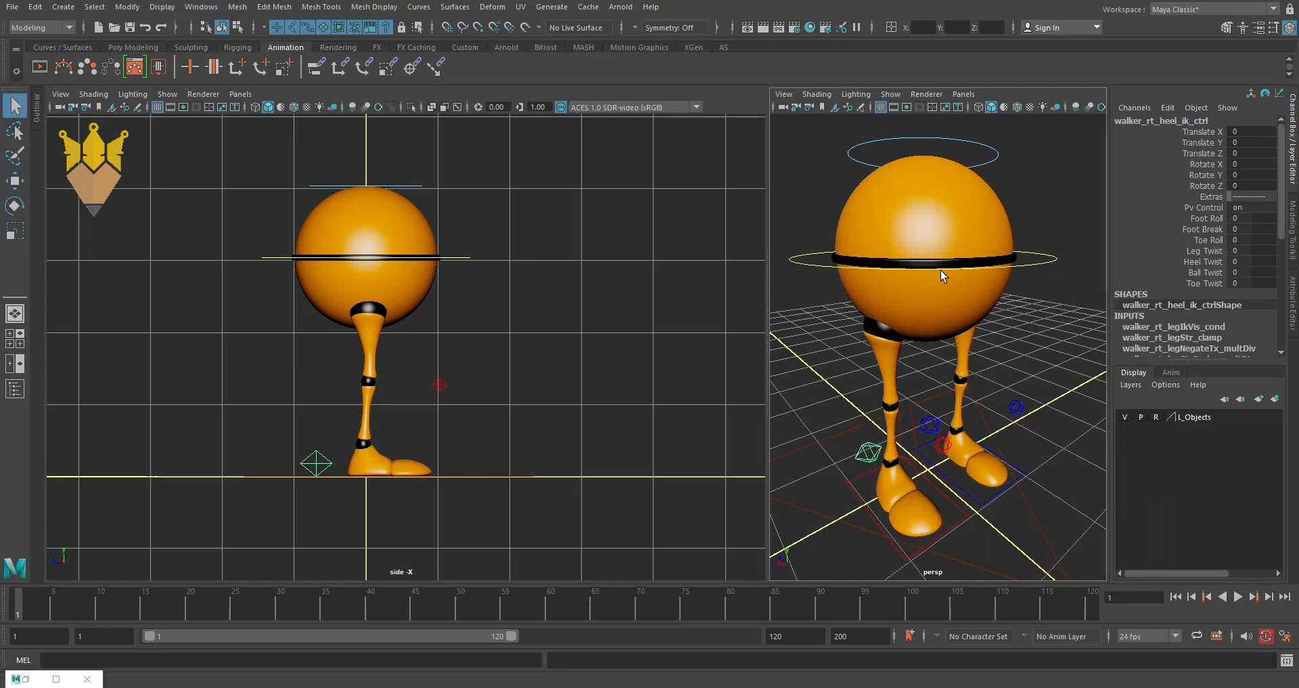
left_click(934, 420)
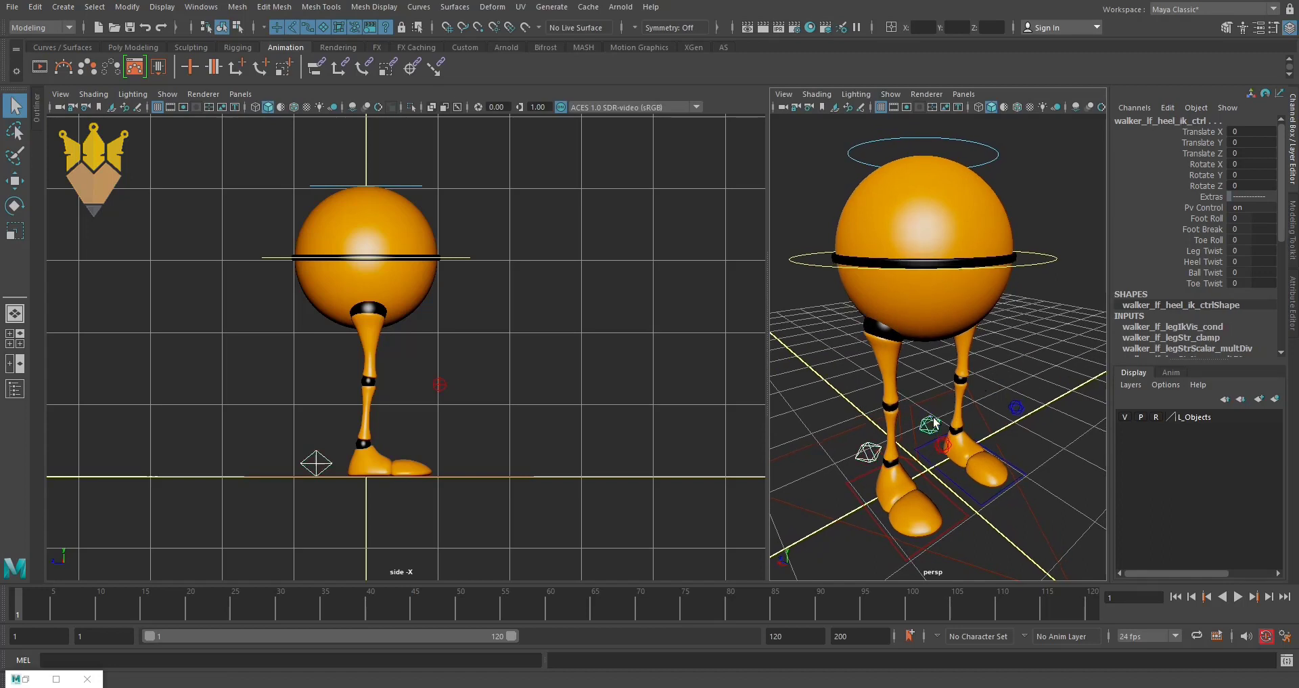
left_click(947, 454)
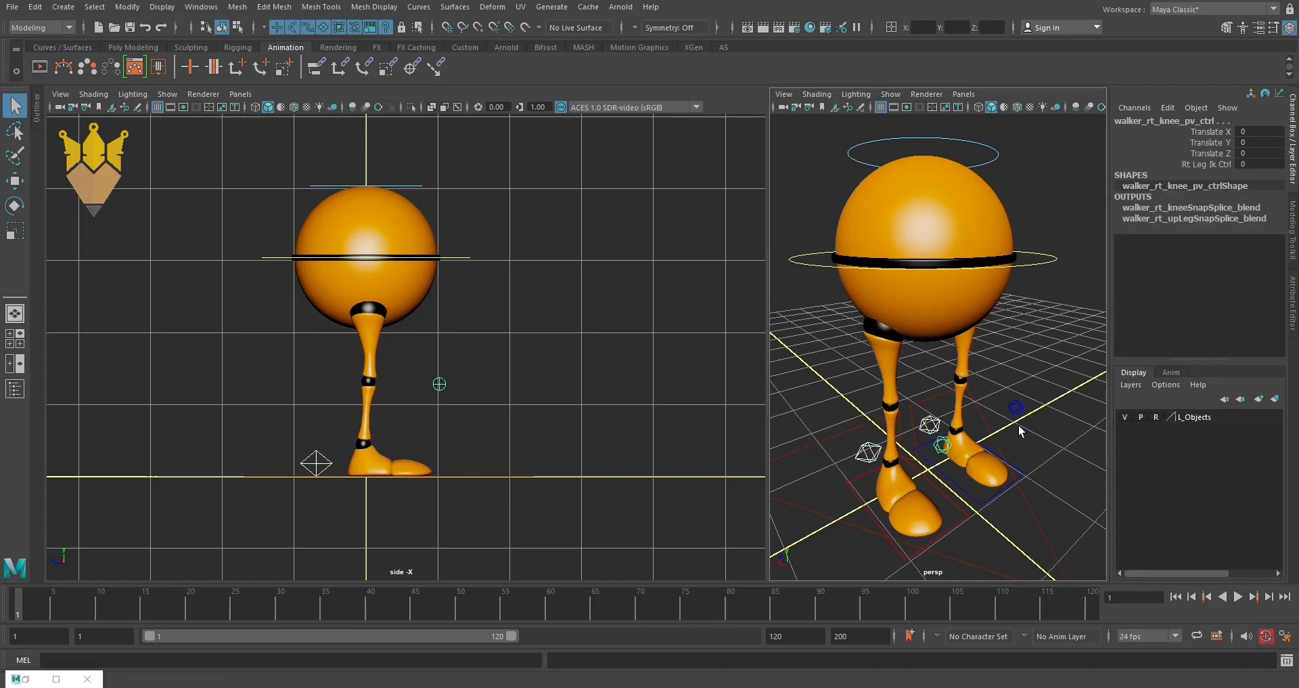
left_click(1052, 259)
left_click(993, 152)
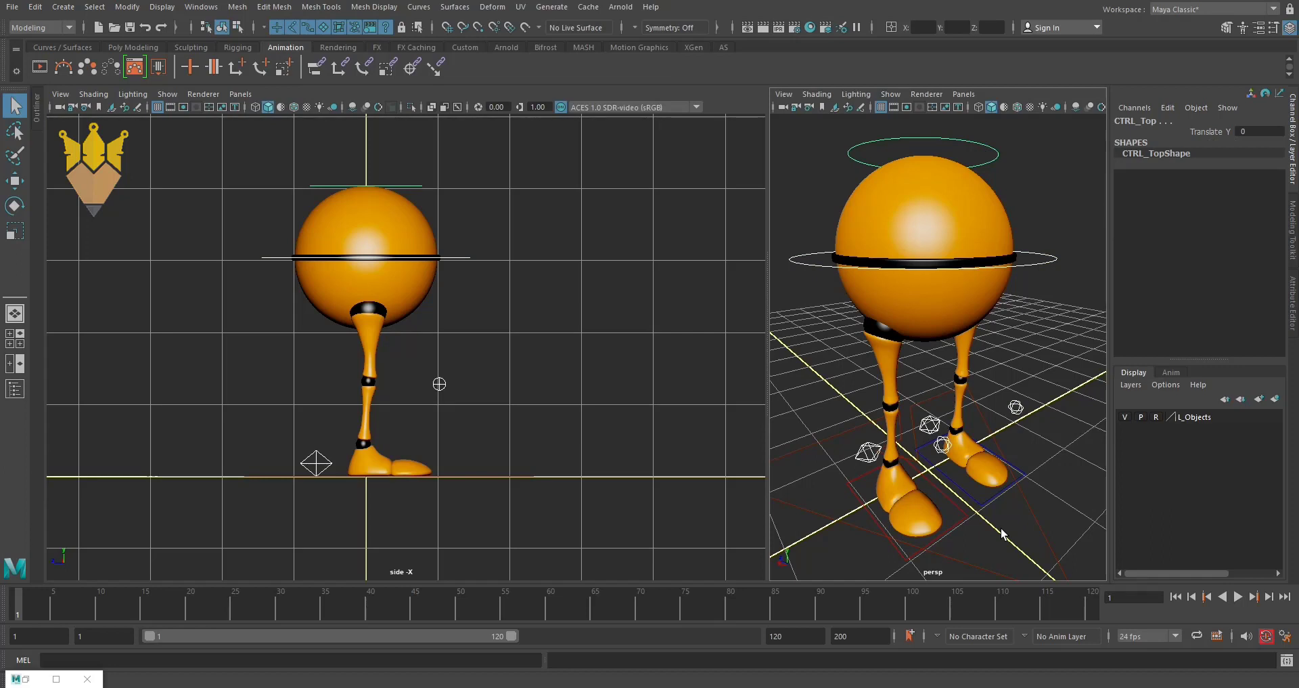
key("s")
Set the playback range to end at frame 24 and return from the walk-blocking reference image to the scene.
left_click(799, 637)
type("24")
key("Return")
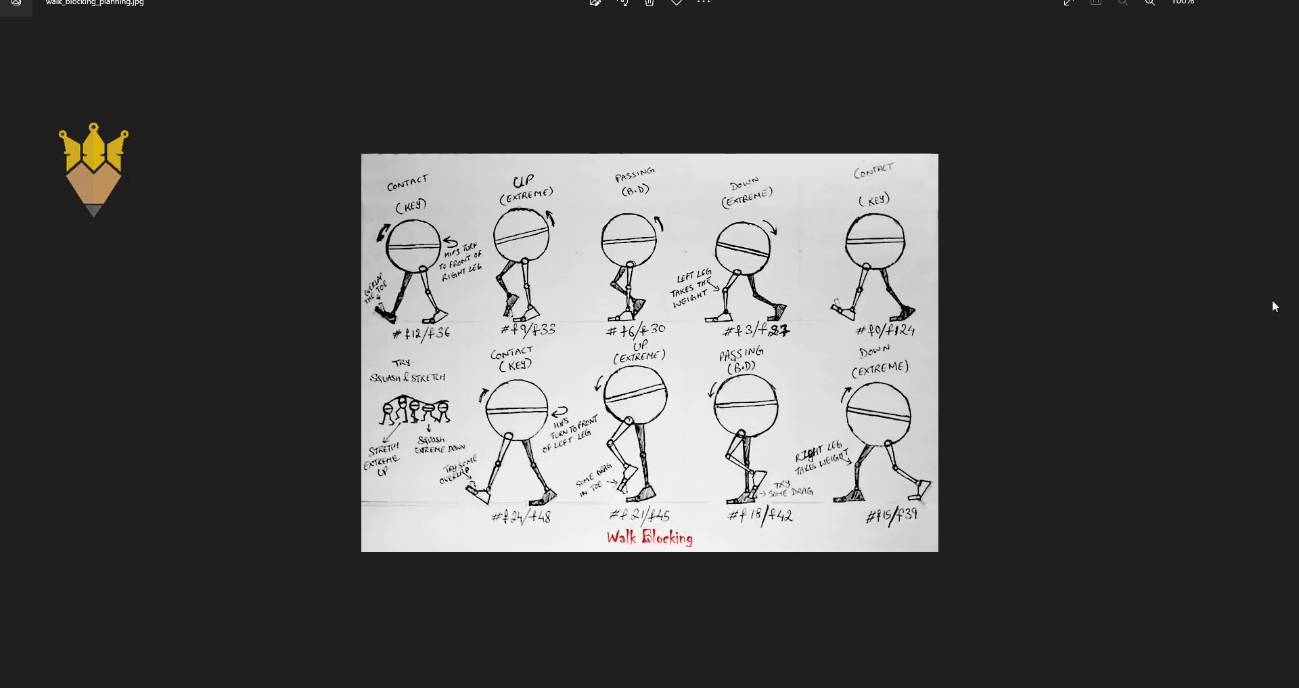
left_click(1230, 4)
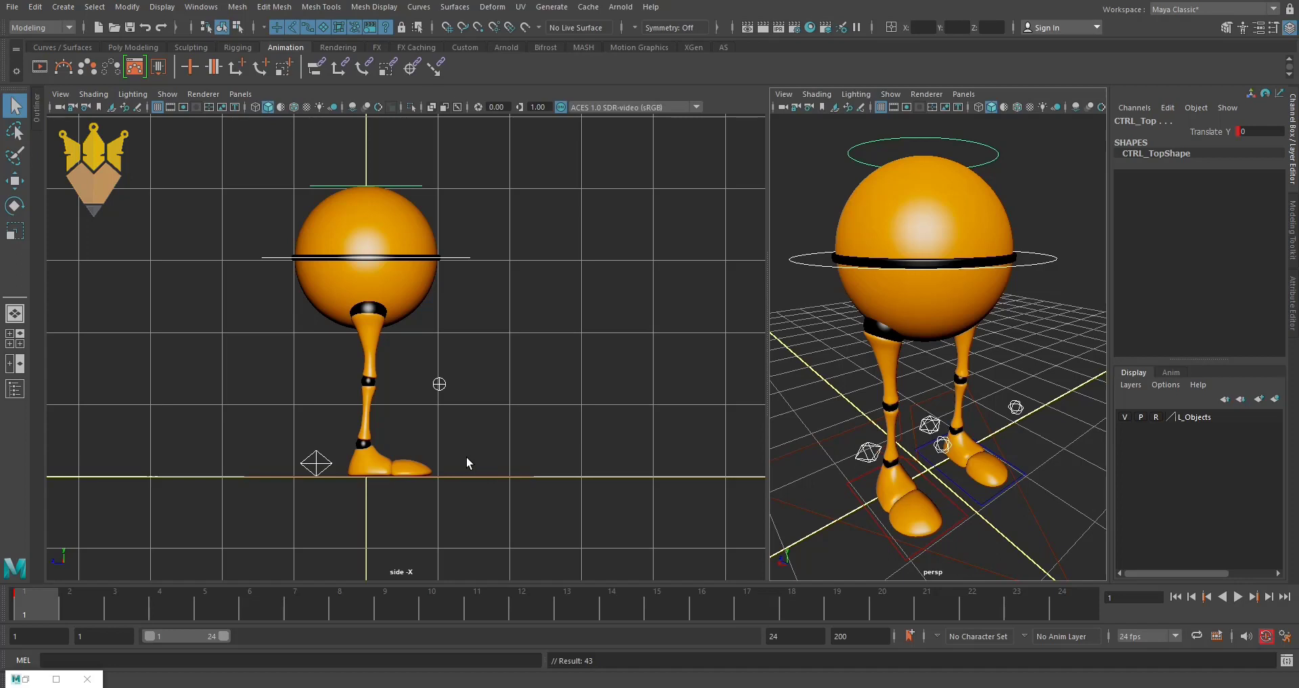
In the maximized side view, move the right heel control back to about -0.55 in Z and the left heel control forward to 1.2.
key("space")
left_click(722, 465)
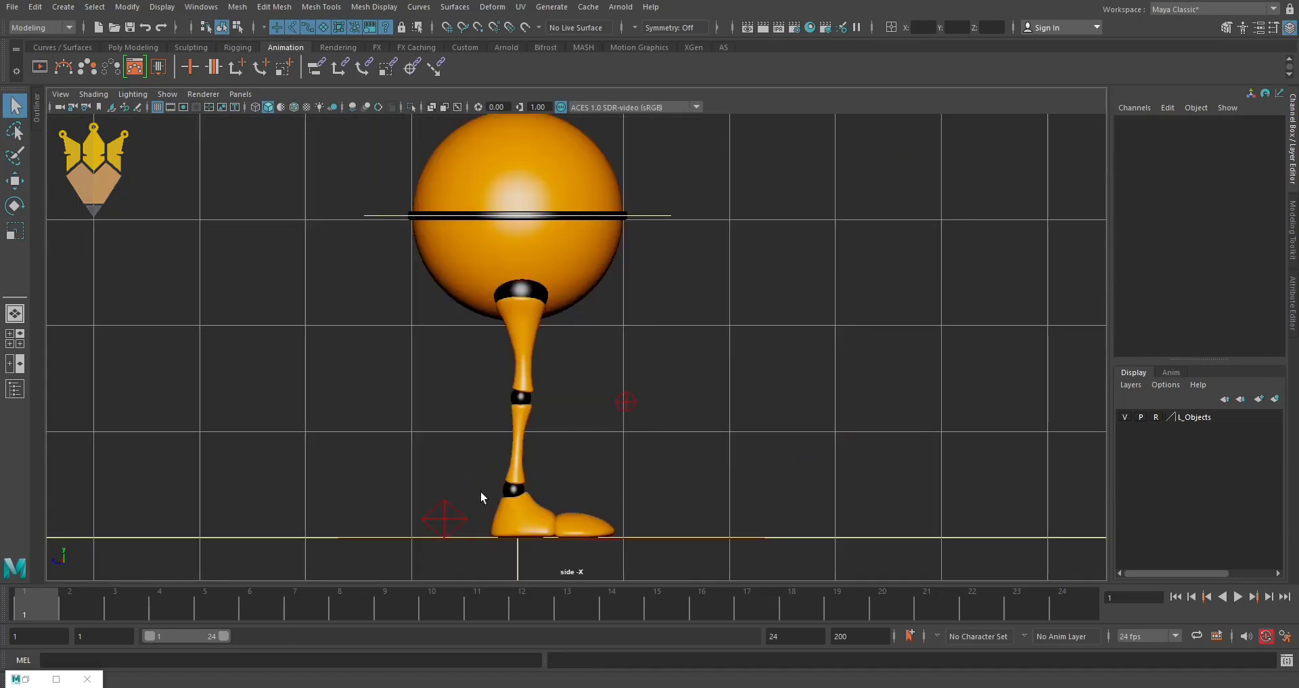
left_click(442, 517)
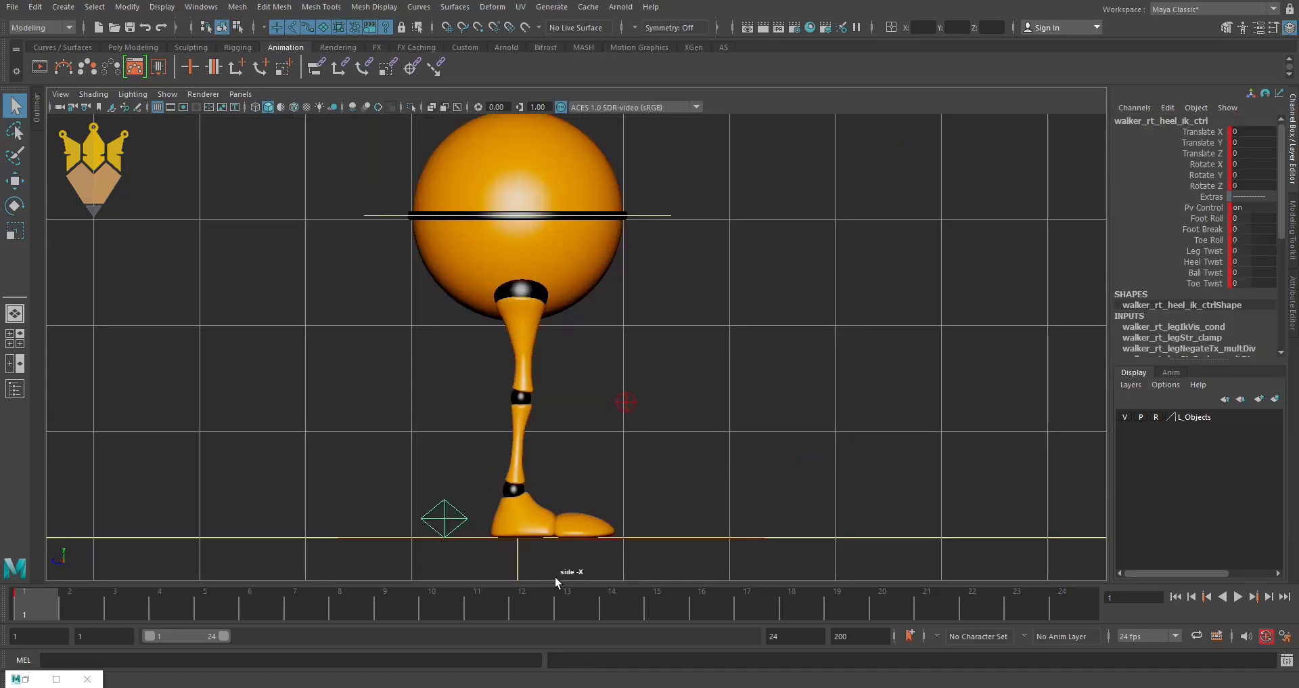
key("w")
left_click_drag(433, 540, 369, 538)
left_click(413, 455)
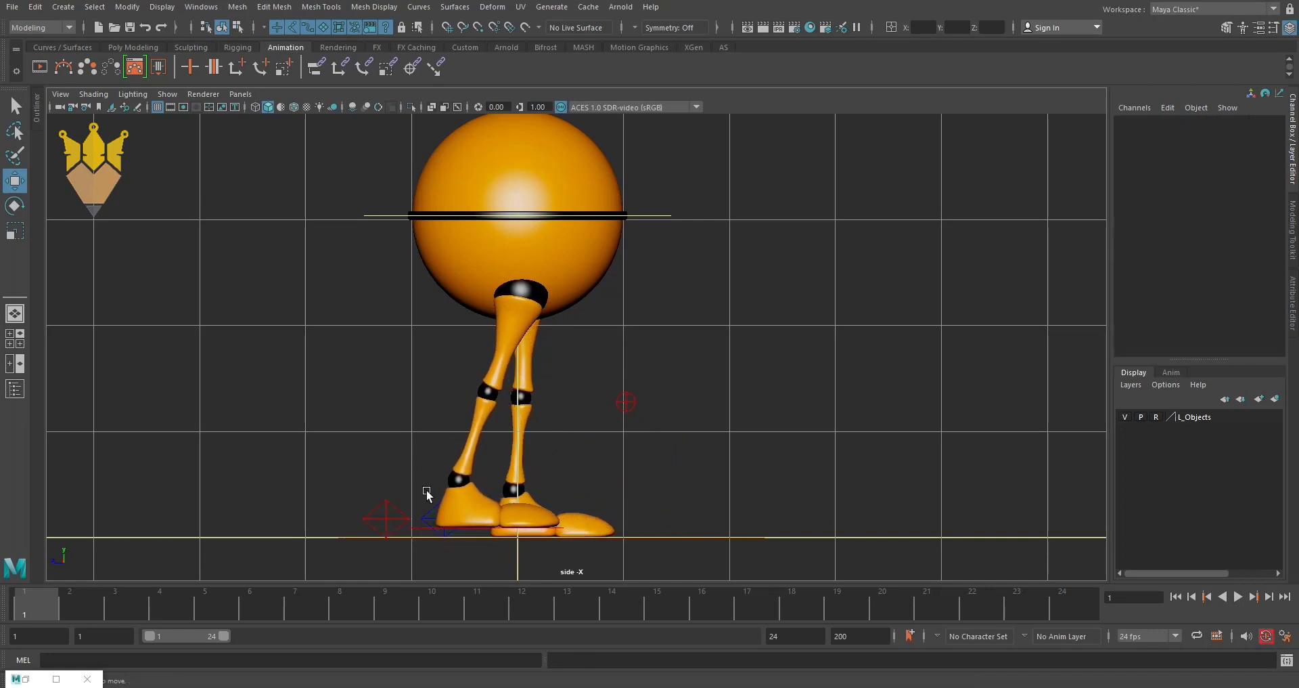
left_click(430, 518)
left_click_drag(426, 542, 553, 556)
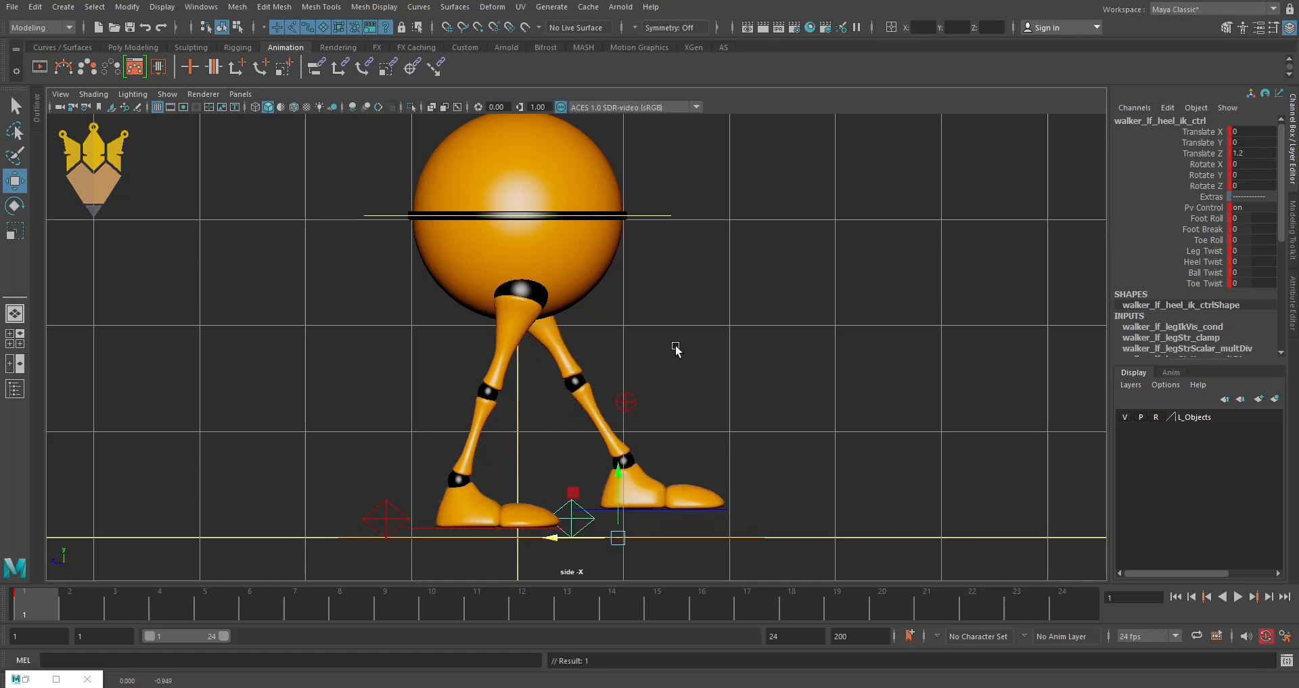
Lower the walker's body by setting the main control's Translate Y to -0.2.
left_click(654, 216)
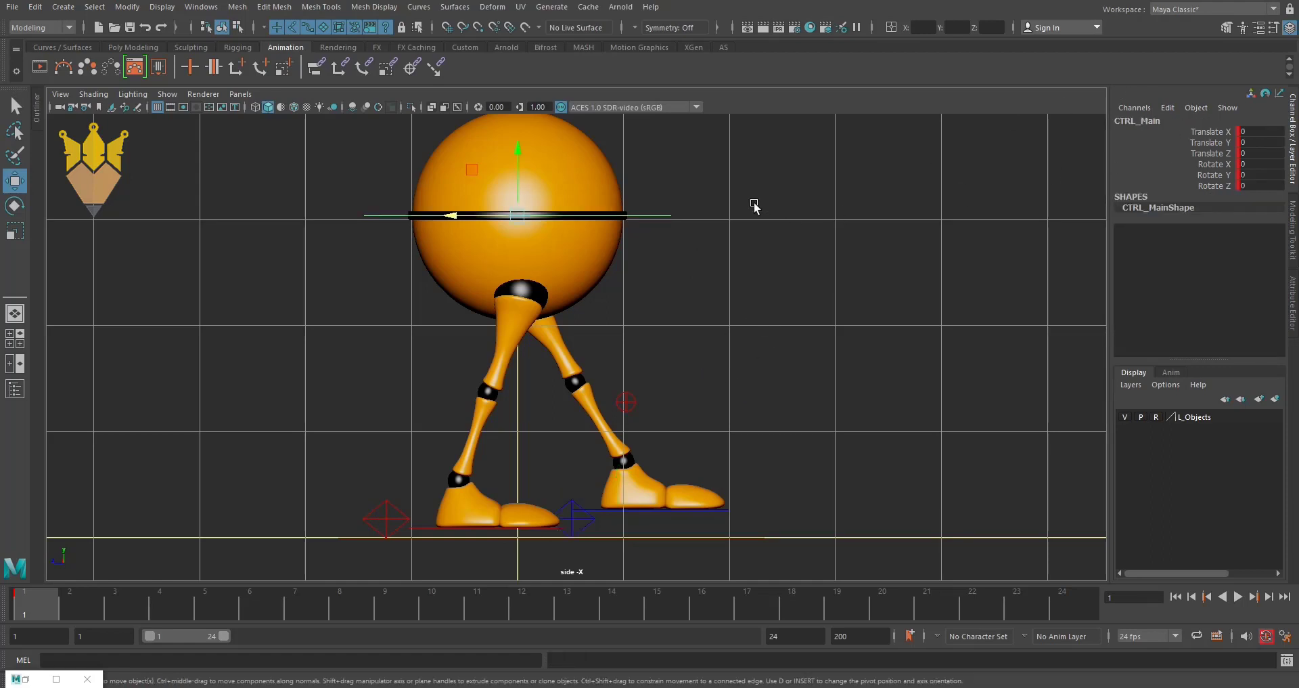
left_click(518, 170)
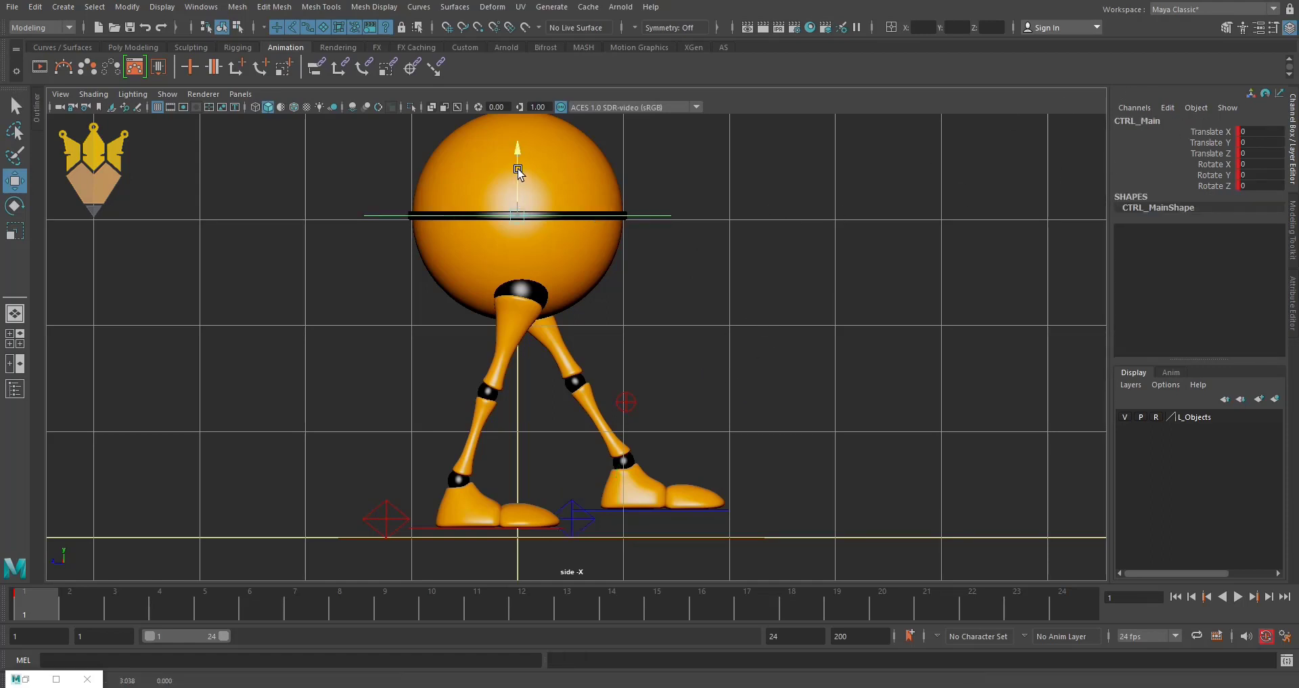
left_click_drag(518, 169, 516, 196)
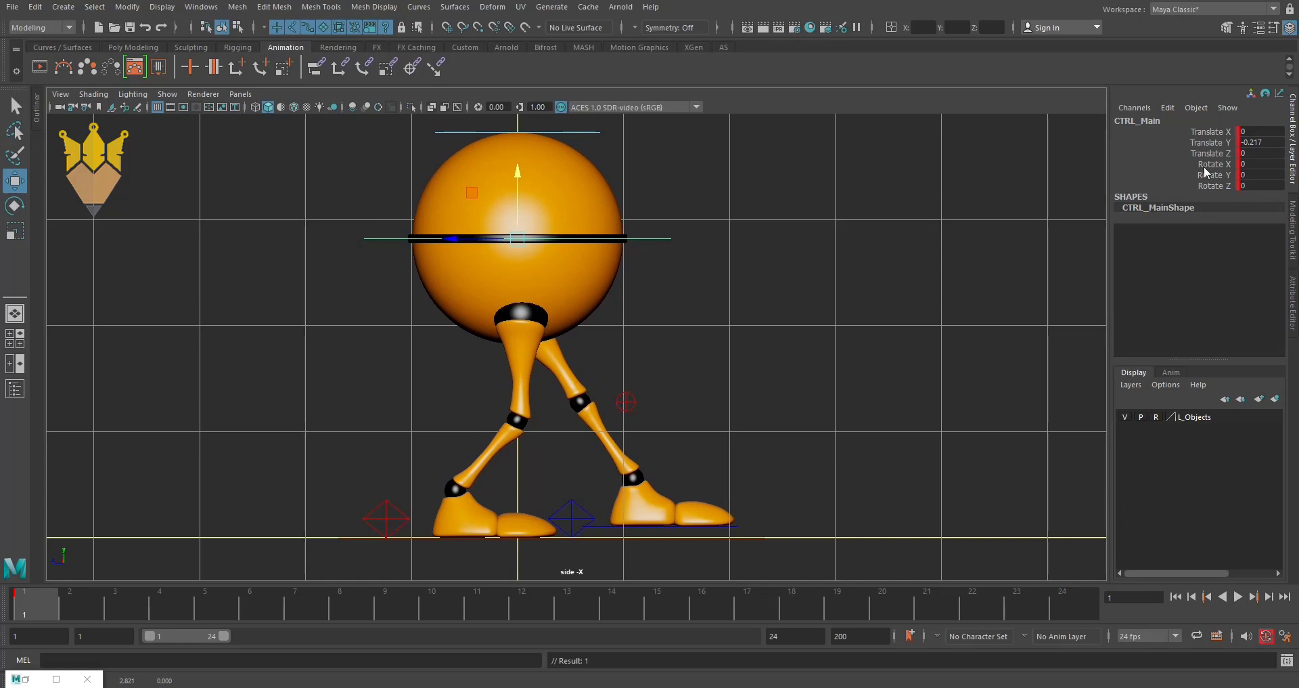
left_click(1259, 142)
type("-2")
key("Return")
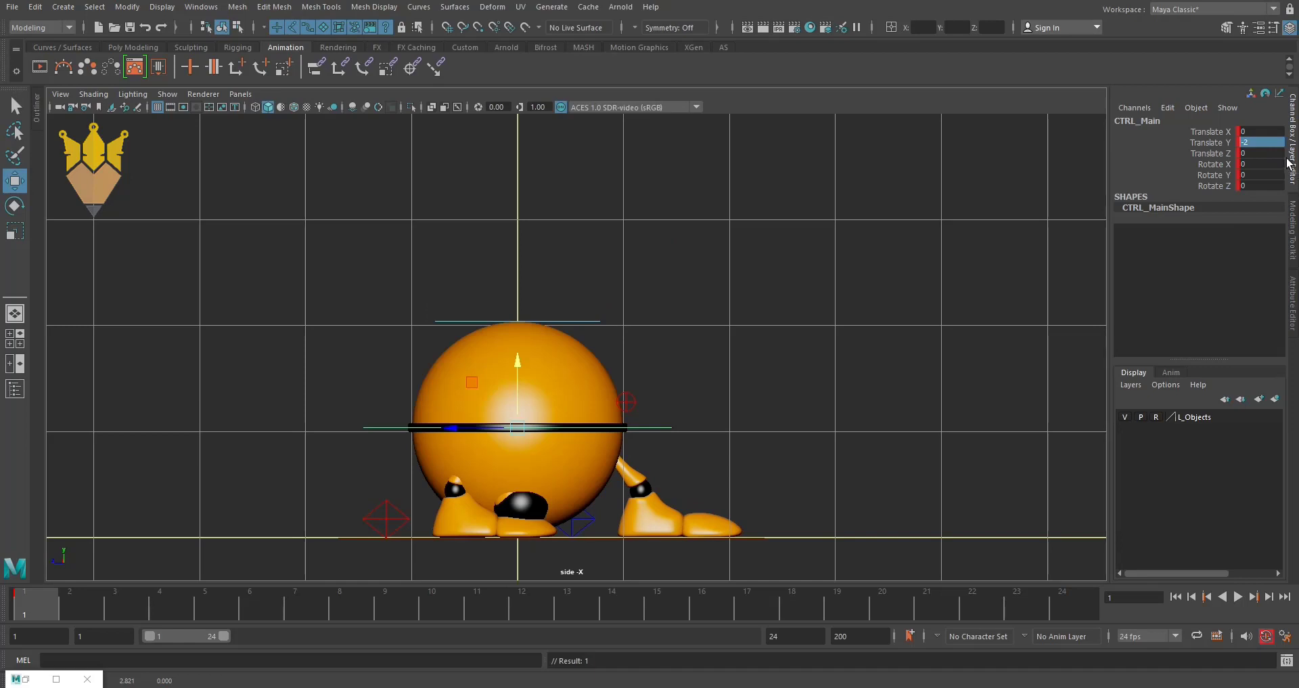
left_click(1263, 143)
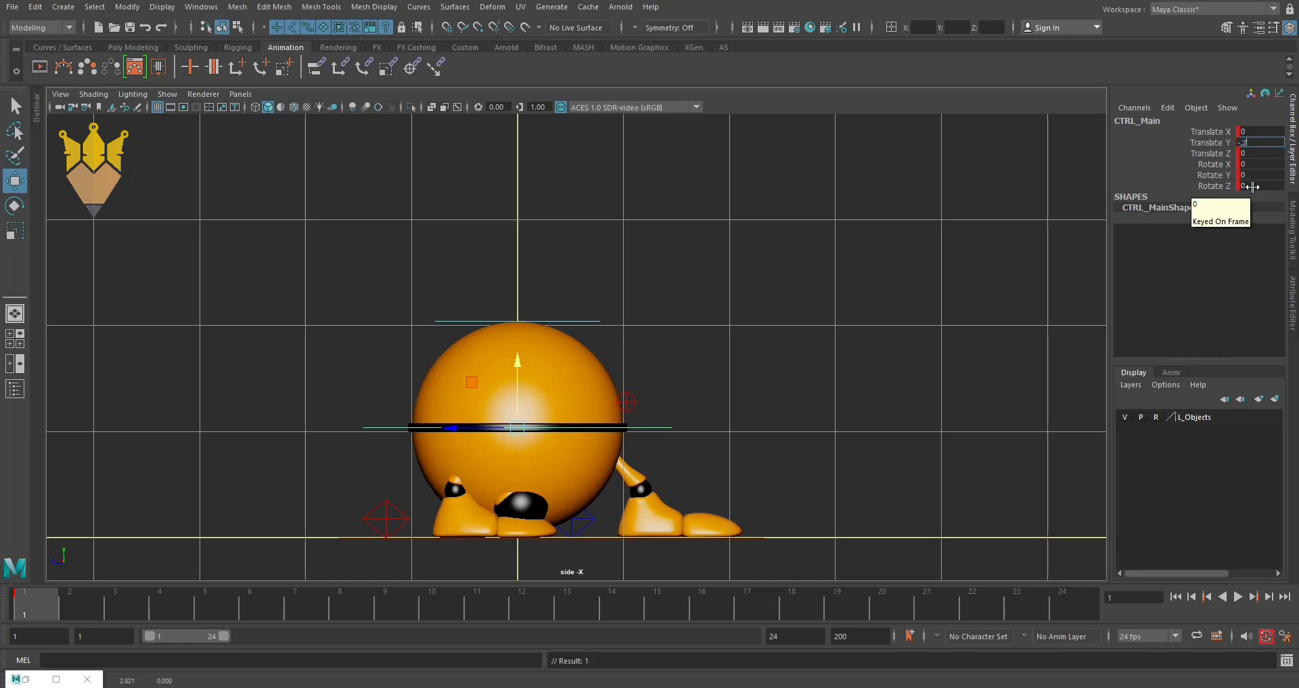
key("Return")
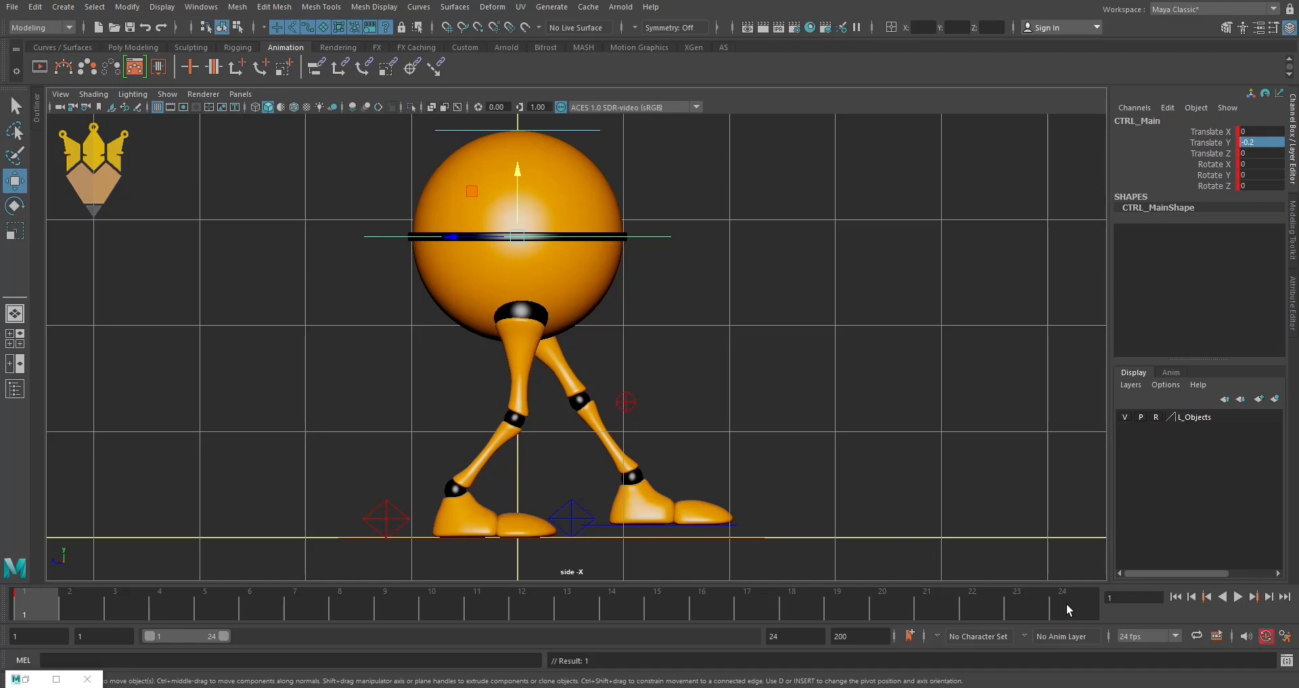
Move the right heel control farther back to about -0.86 in Translate Z to lengthen the stride.
scroll(773, 482, "down", 5)
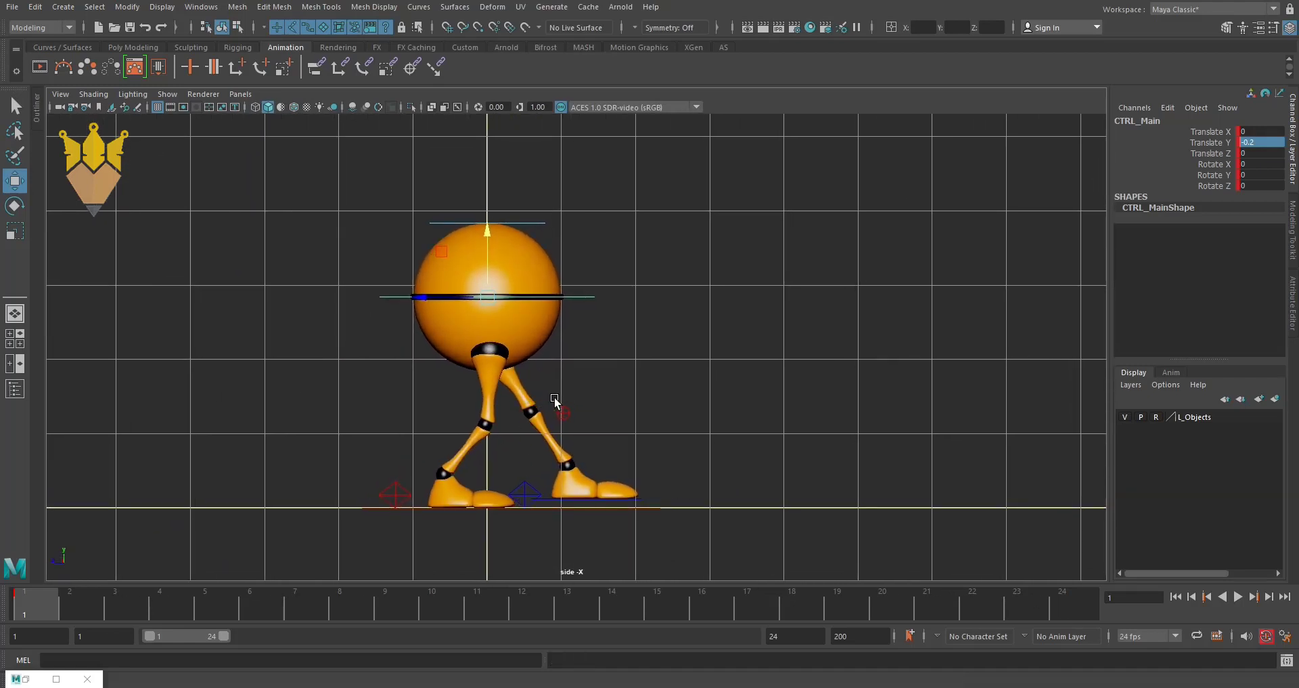
scroll(488, 439, "up", 1)
scroll(521, 338, "up", 2)
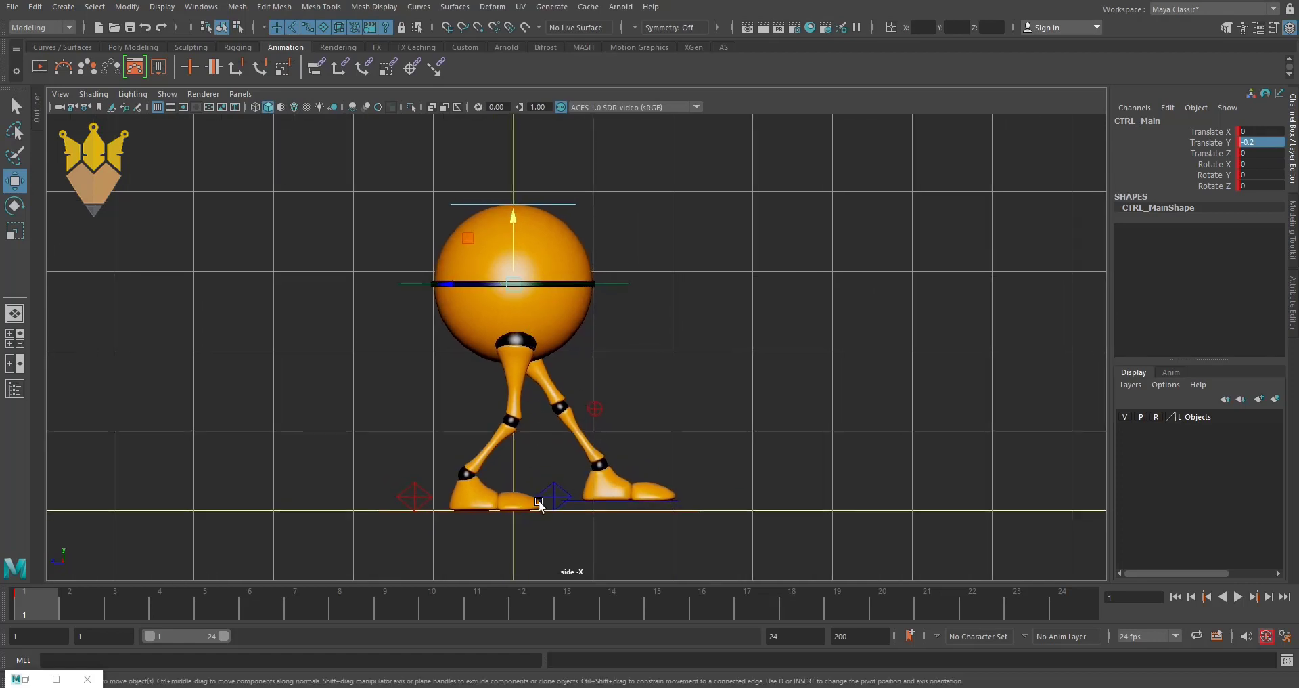
left_click(403, 496)
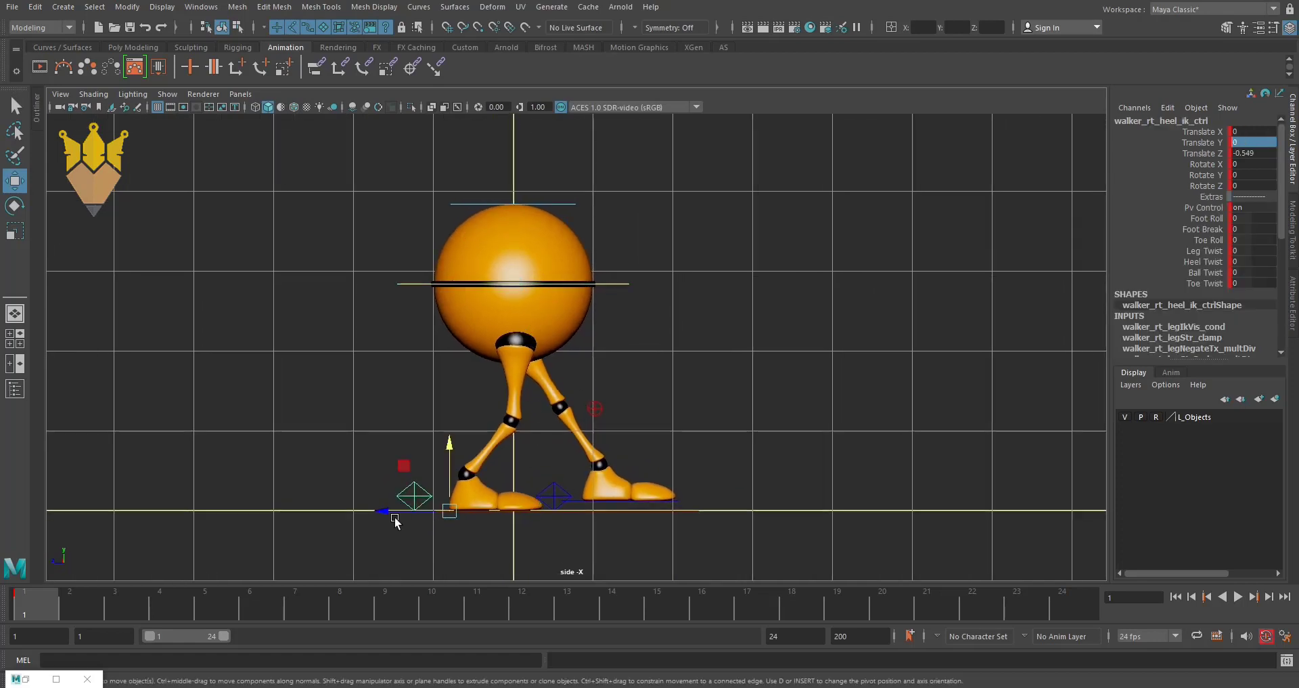
left_click_drag(385, 514, 377, 514)
left_click_drag(348, 509, 356, 511)
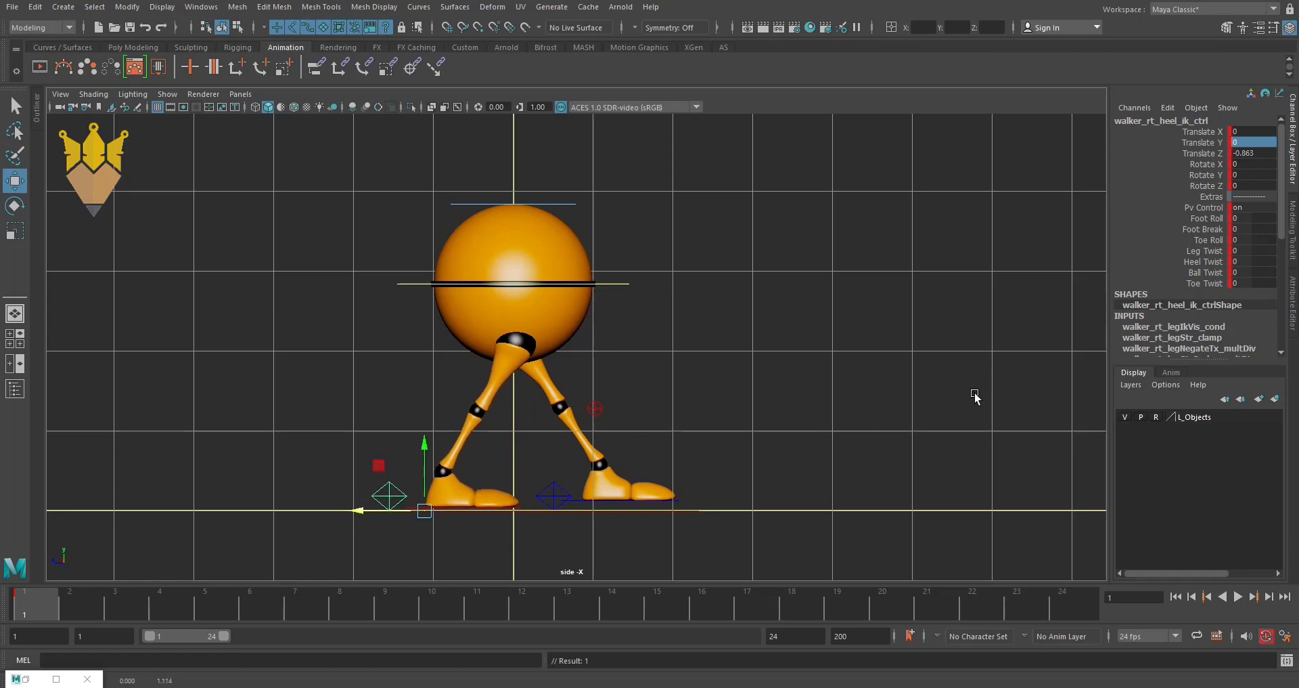
Try out Foot Roll and Toe Roll on the right heel control, stepping back to a Foot Roll of 2.7.
left_click(1188, 217)
middle_click_drag(864, 339, 975, 378)
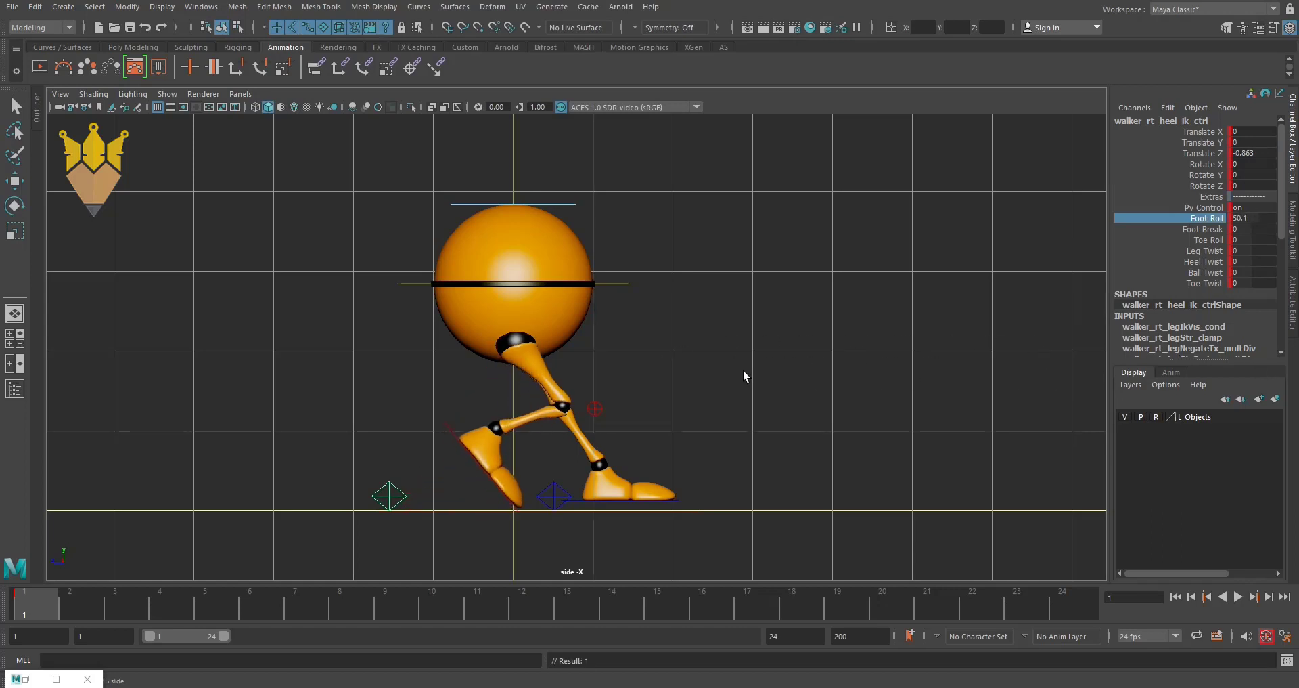
key("ctrl+z")
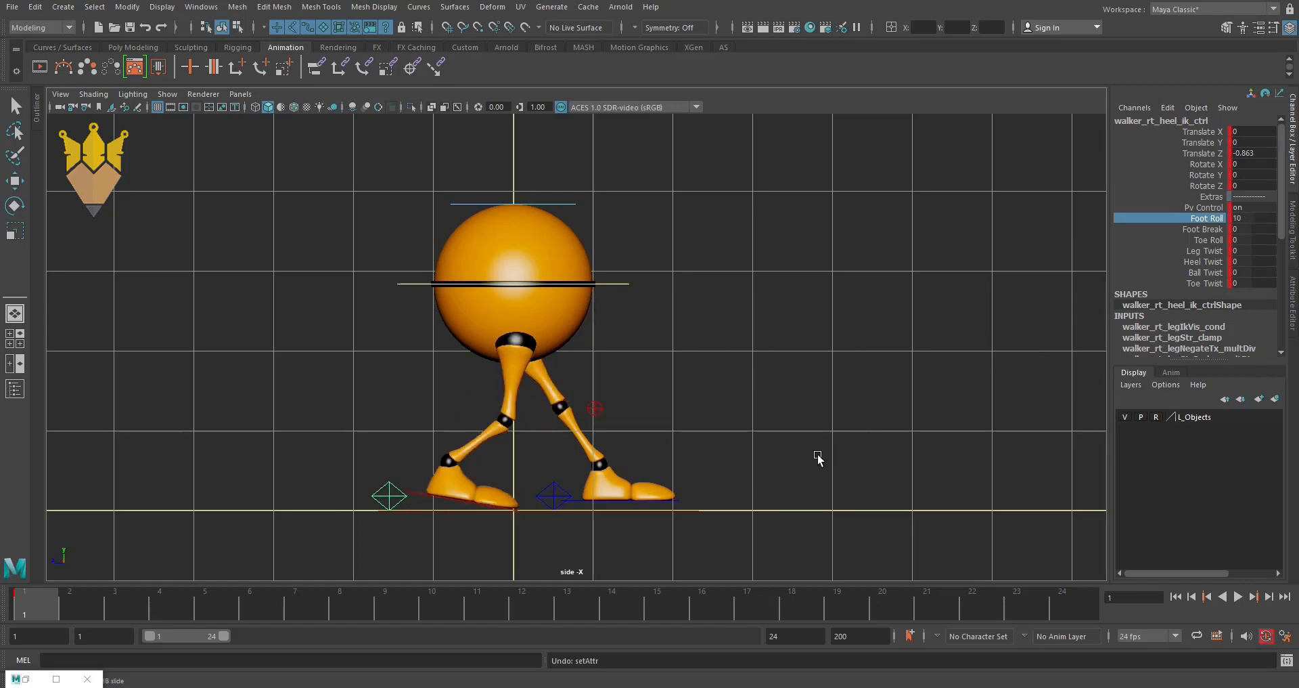
left_click(1210, 240)
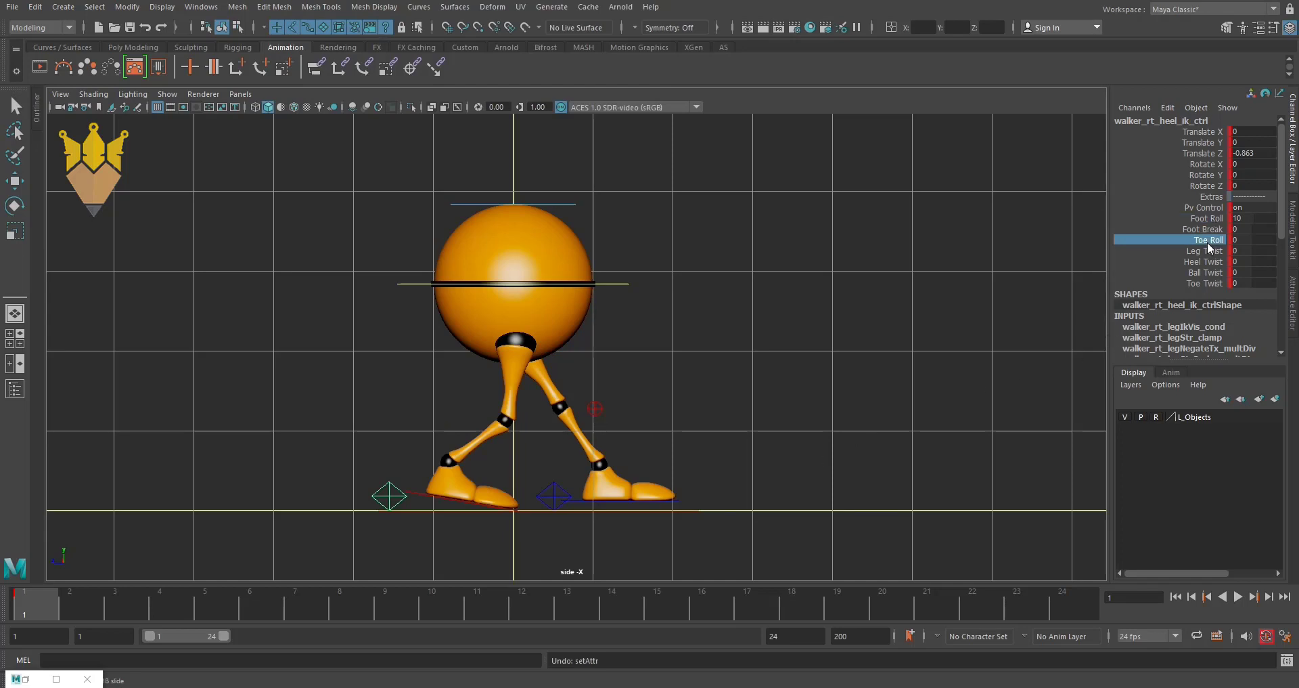
middle_click_drag(1067, 340, 792, 339)
key("ctrl+z")
key("ctrl+z")
key("ctrl+z")
key("e")
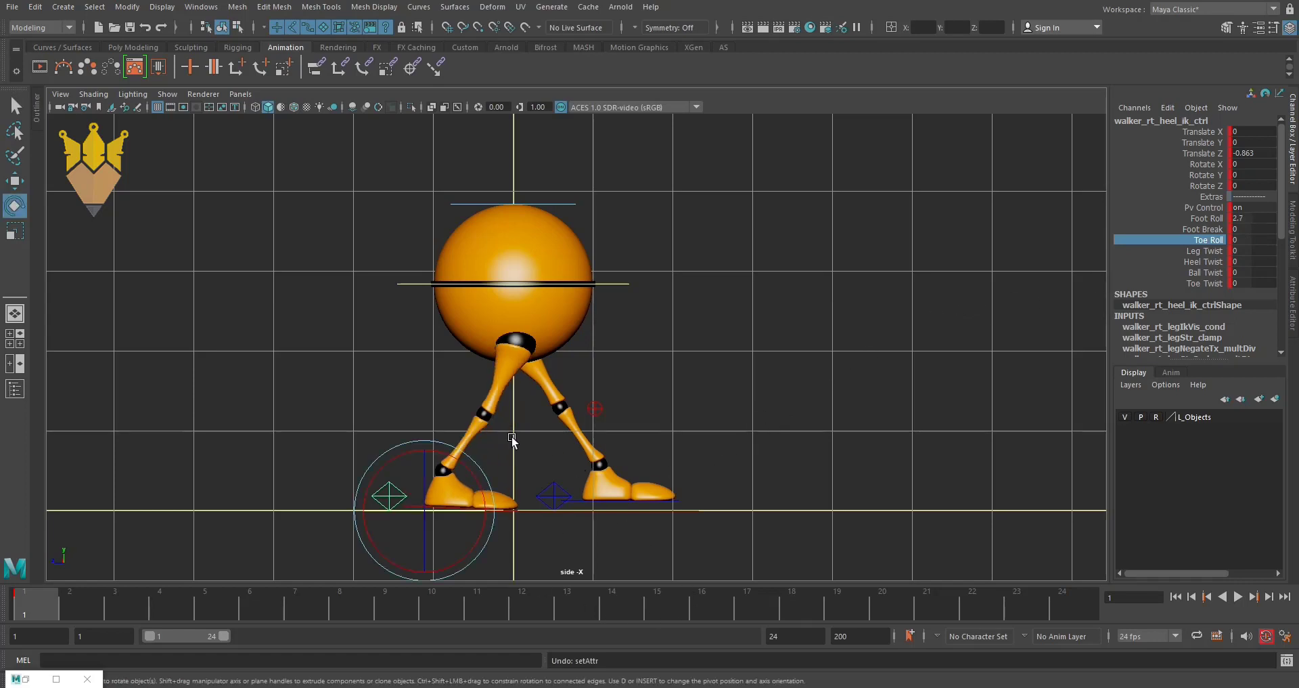
left_click_drag(444, 455, 469, 470)
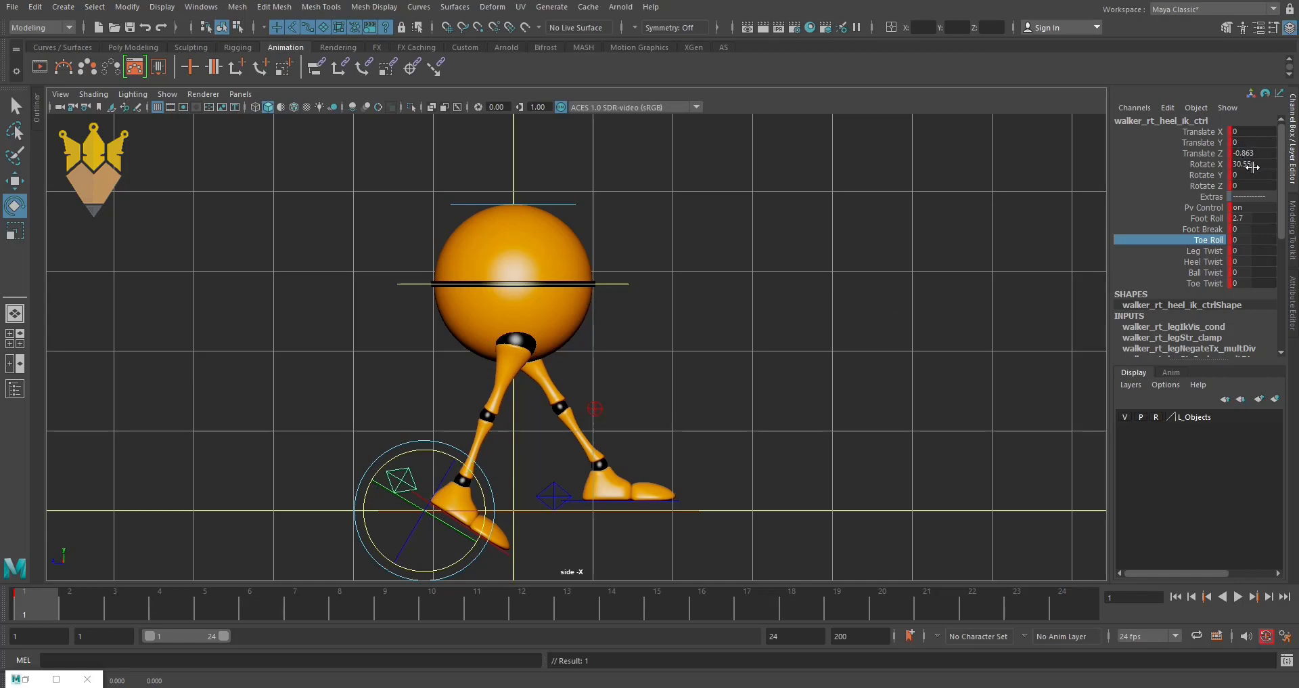
key("ctrl+z")
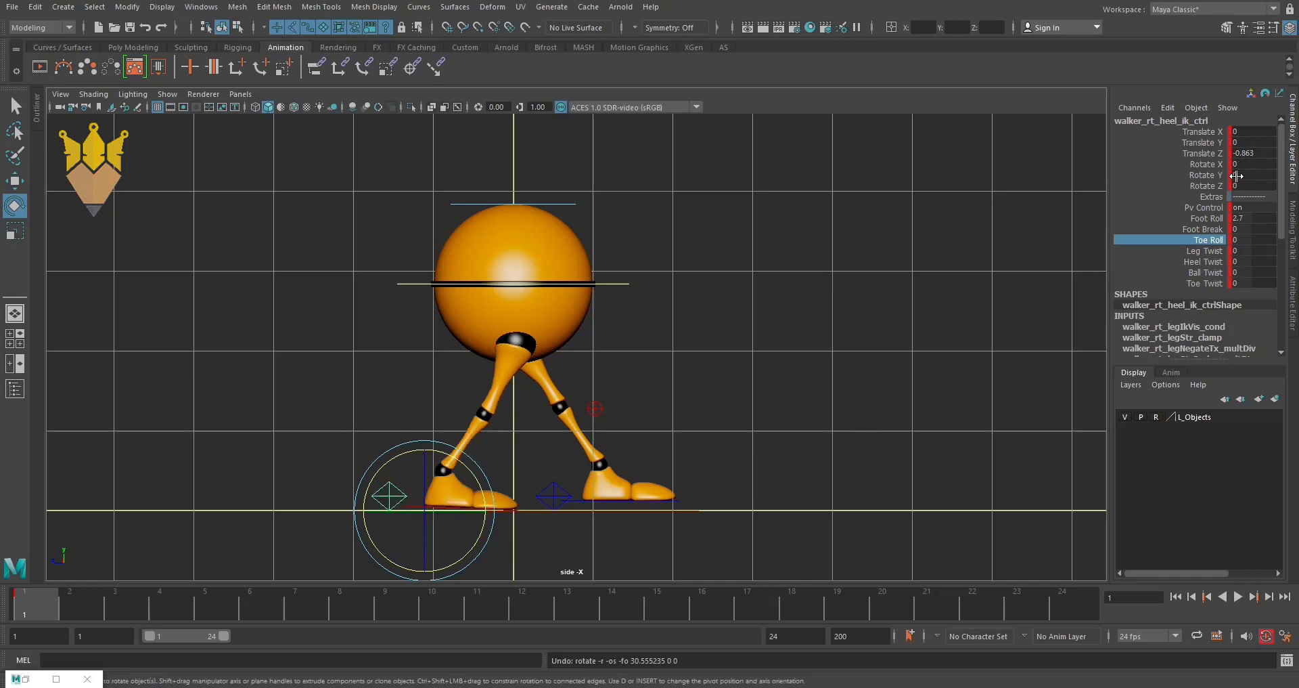
left_click(1259, 153)
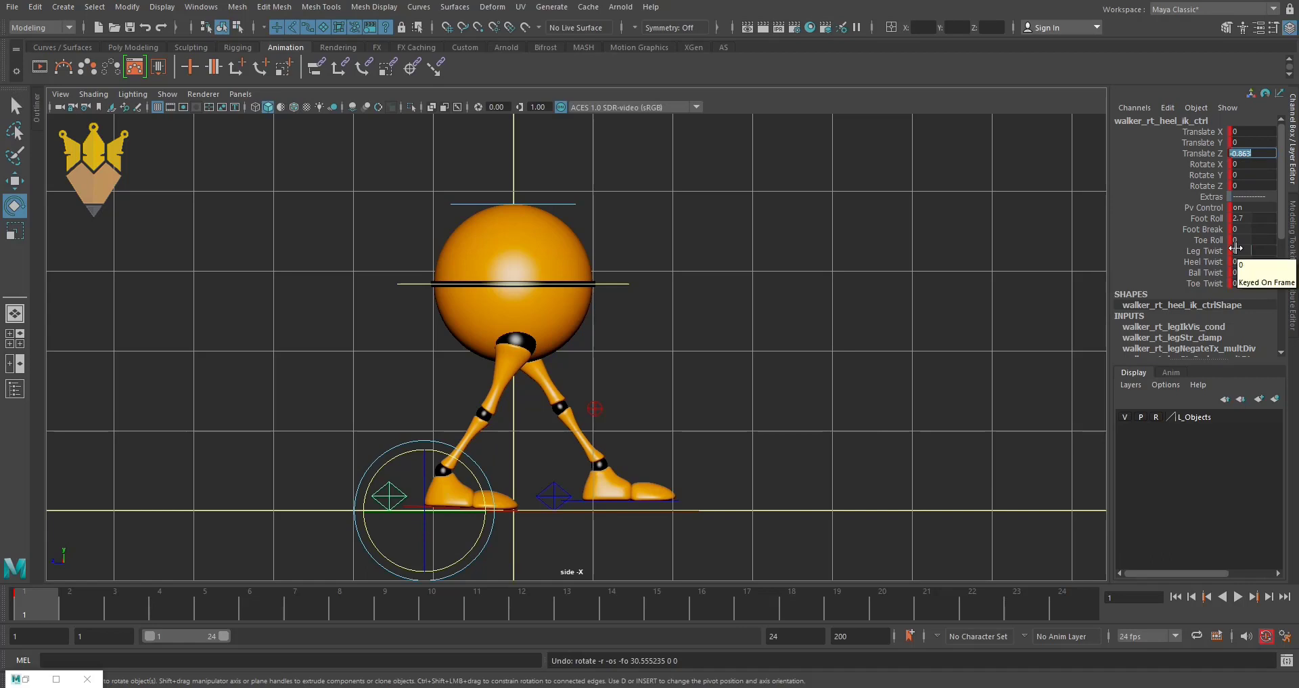
key("Return")
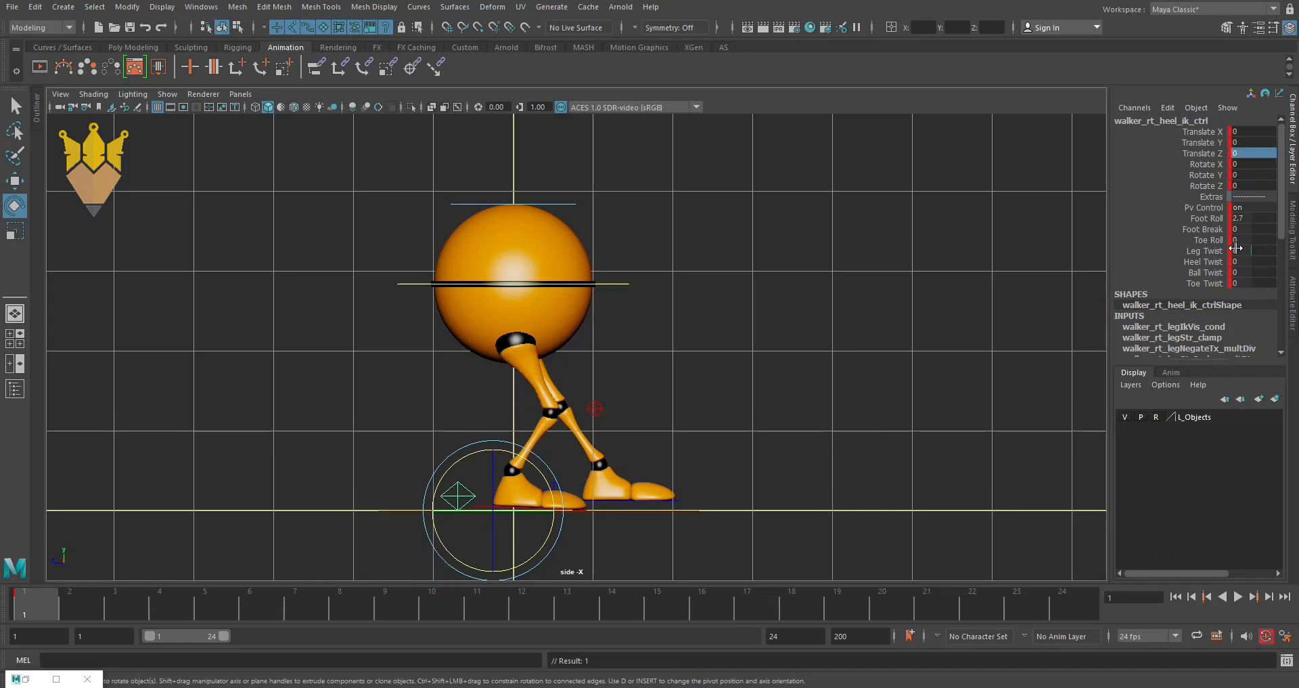
key("ctrl+z")
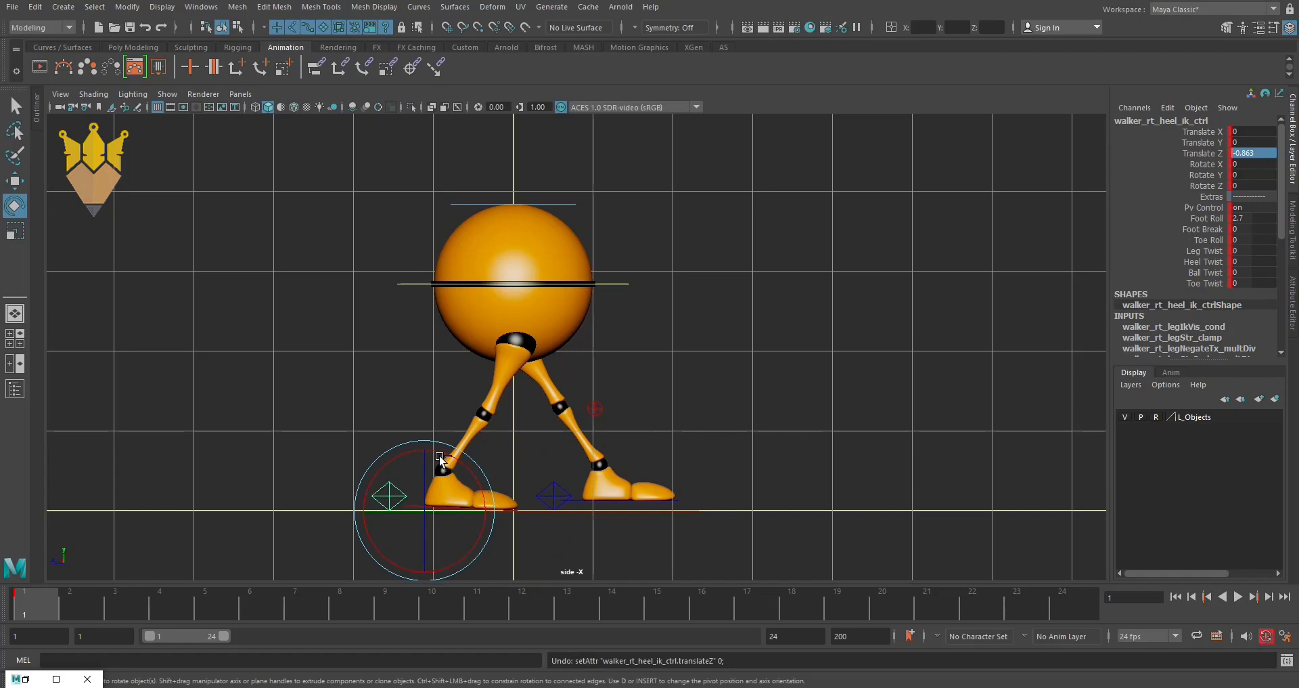
Rotate the right heel control about 24 in X and move it to about 0.19 in Y and -1.18 in Z.
left_click_drag(438, 452, 427, 430)
key("w")
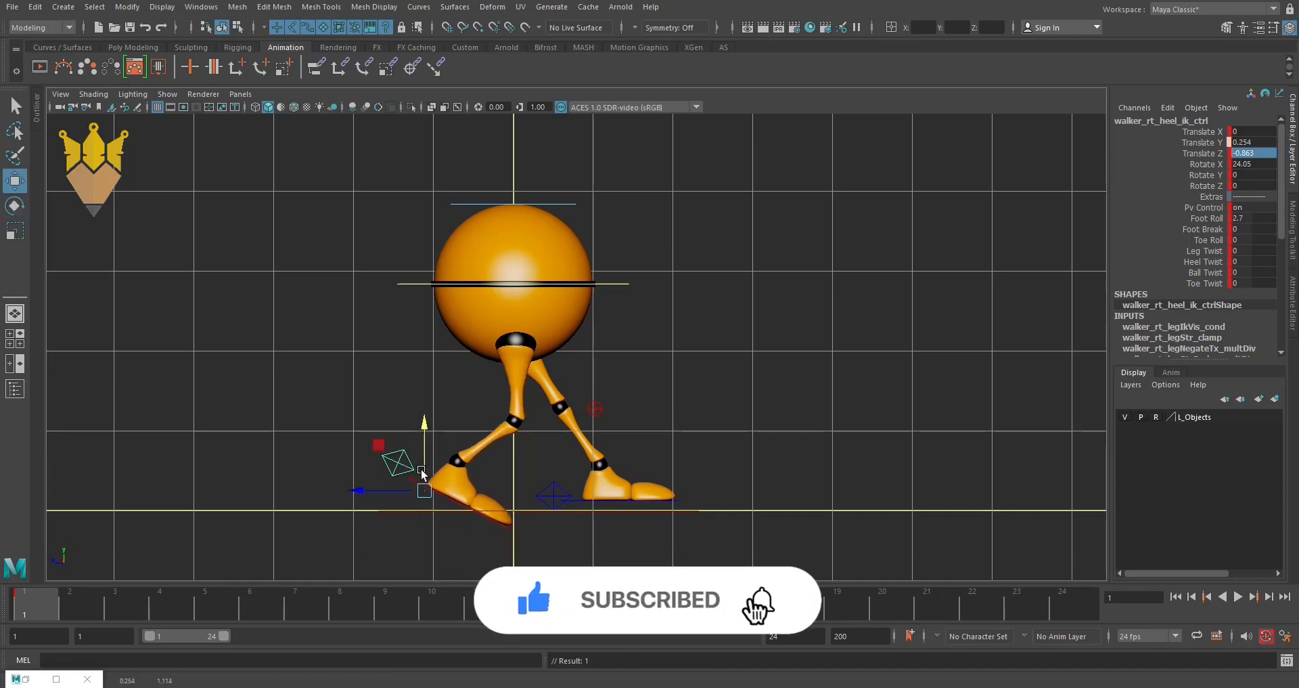
left_click_drag(404, 488, 365, 501)
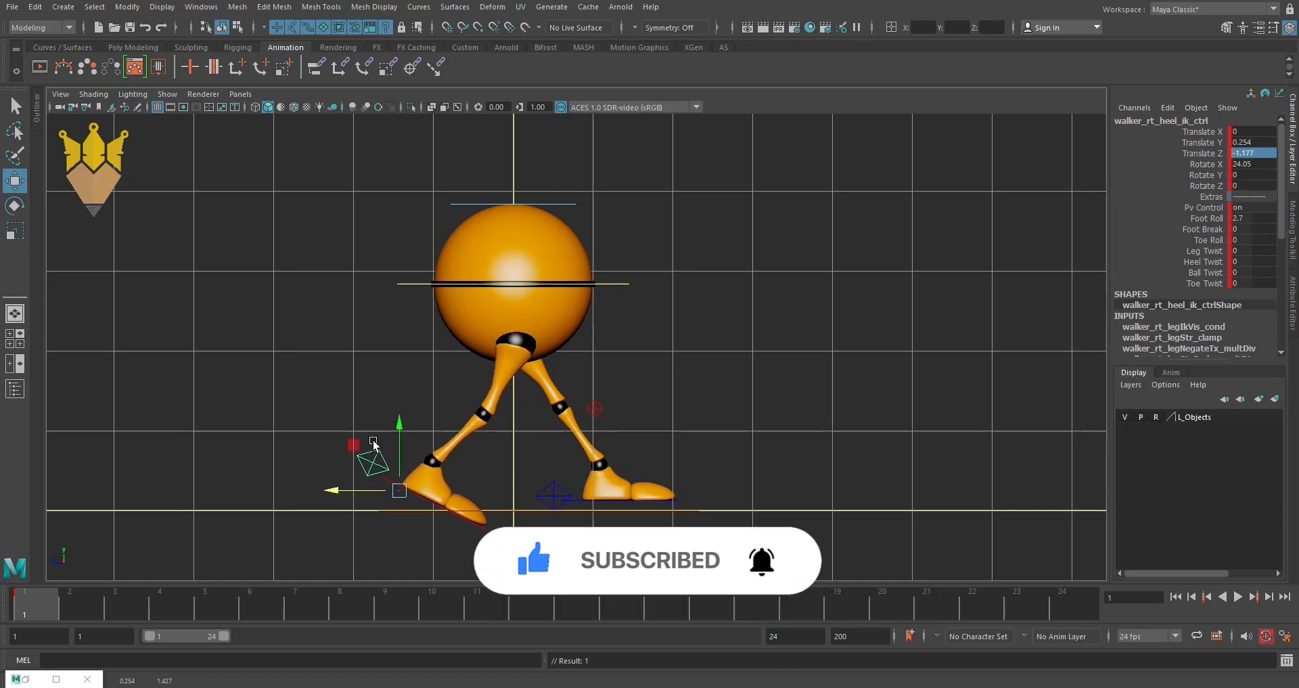
left_click_drag(397, 437, 399, 443)
Key the right heel control and bend its toes flat to the ground with a Toe Roll of -24.
key("s")
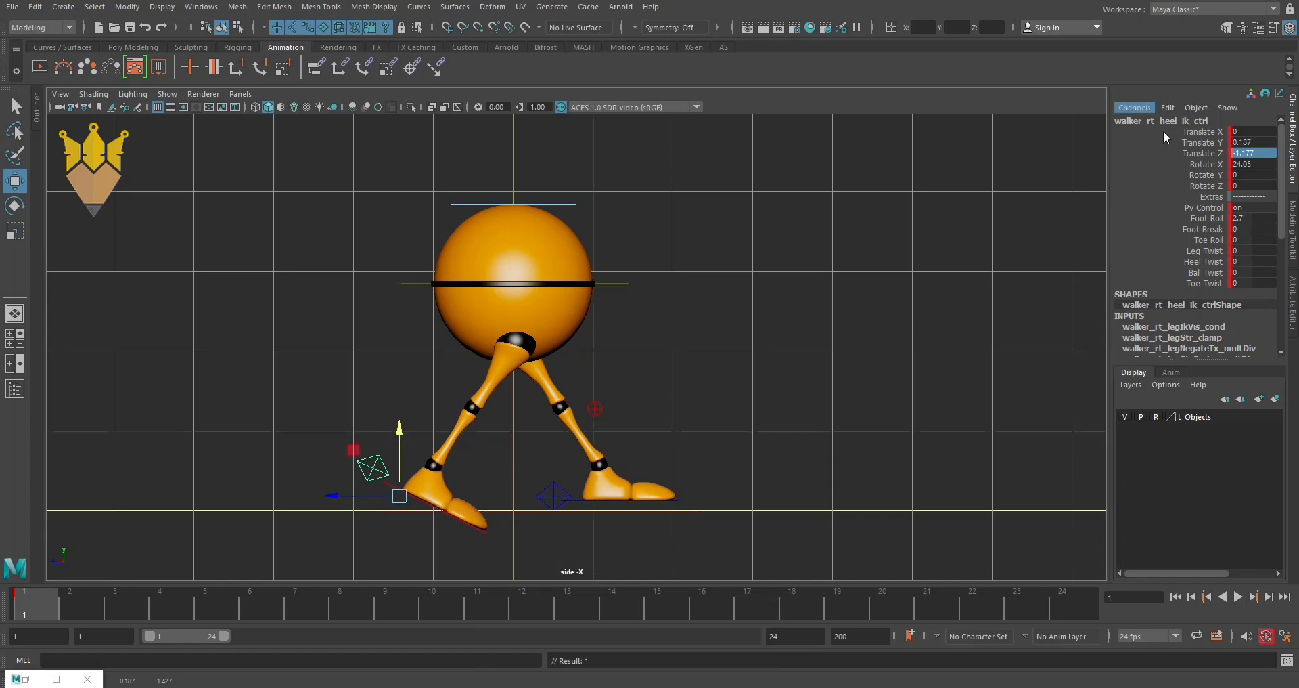
left_click(1203, 241)
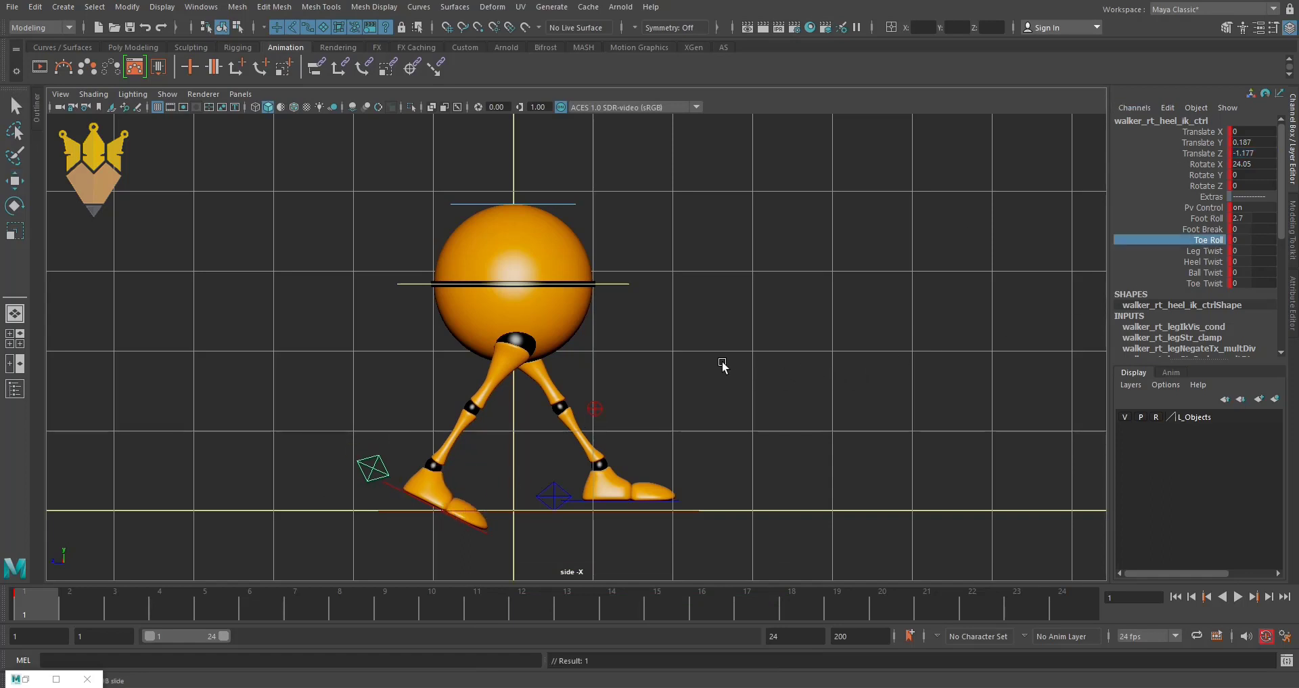
middle_click_drag(736, 354, 553, 340)
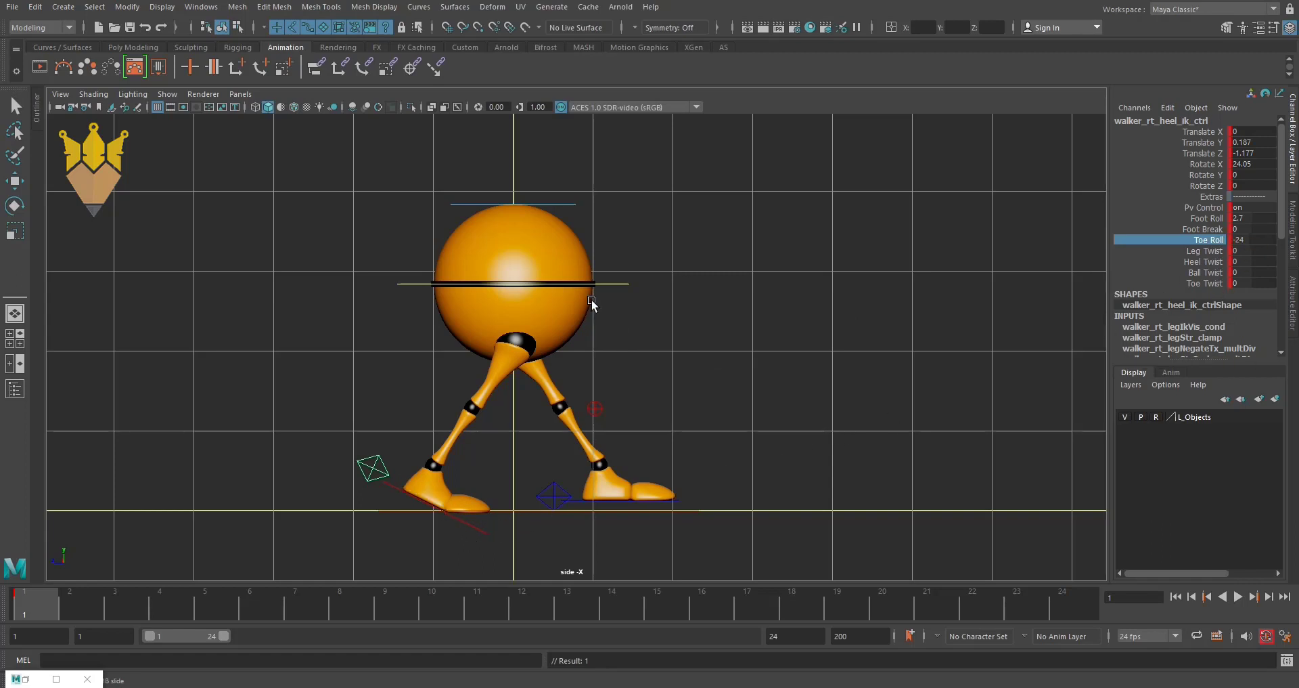
Tilt the front foot up onto its heel by setting the left heel control's Rotate X to -27.
left_click(567, 499)
key("w")
key("e")
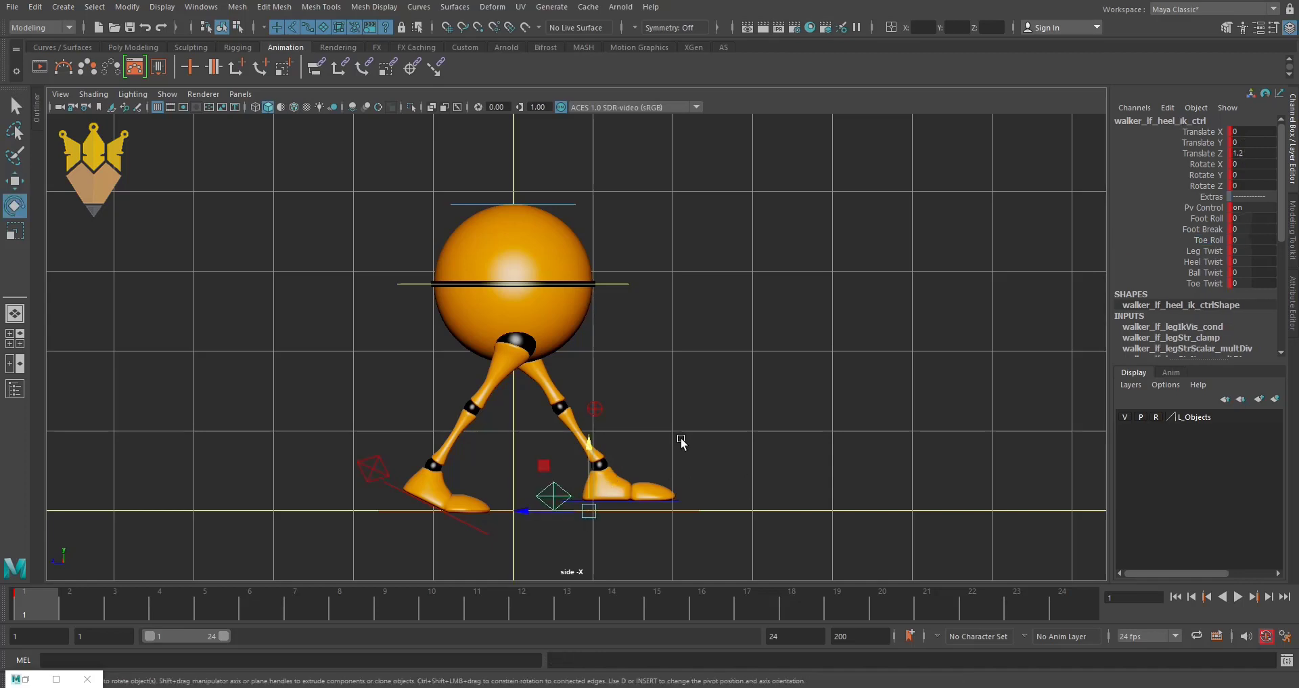
left_click_drag(632, 464, 607, 457)
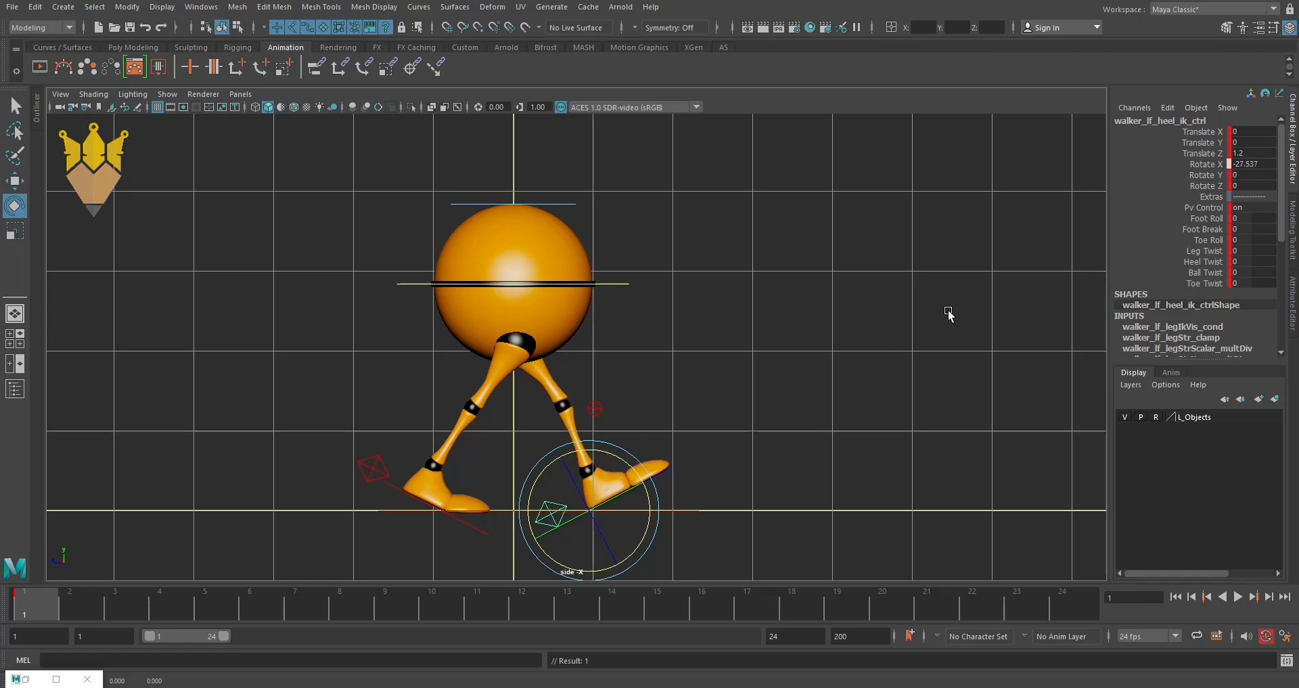
double_click(1245, 164)
type("-")
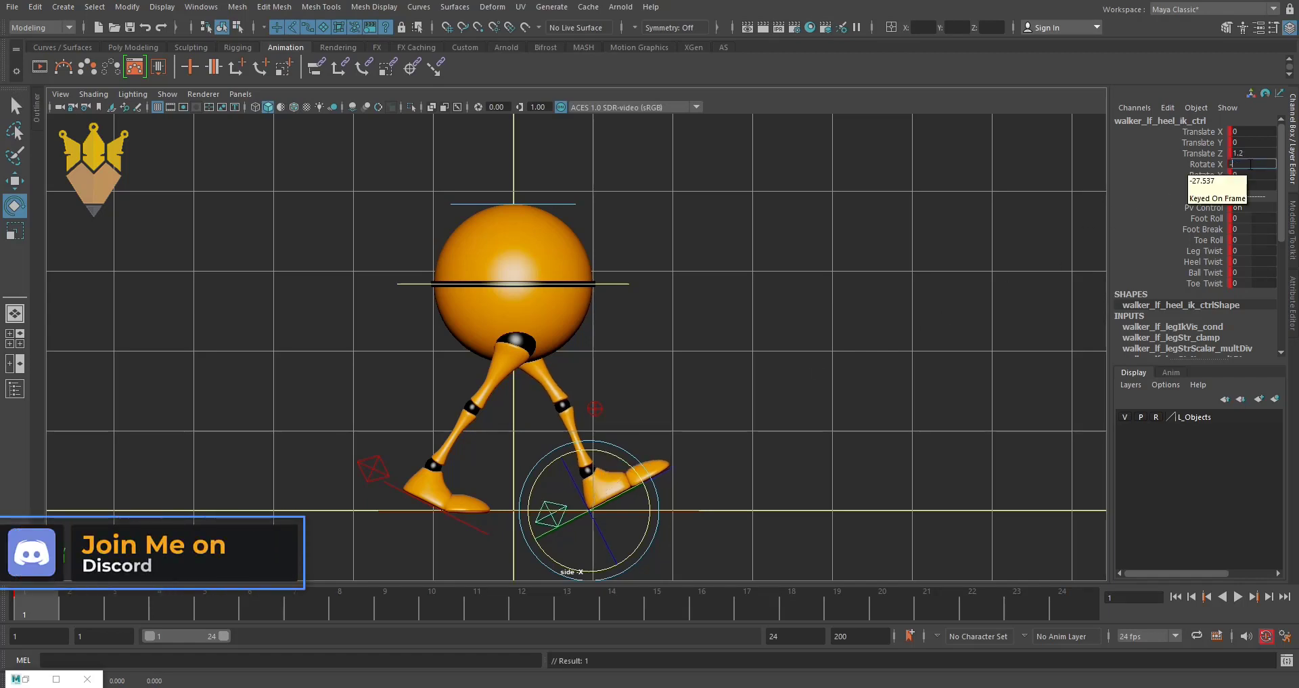
type("27")
key("Return")
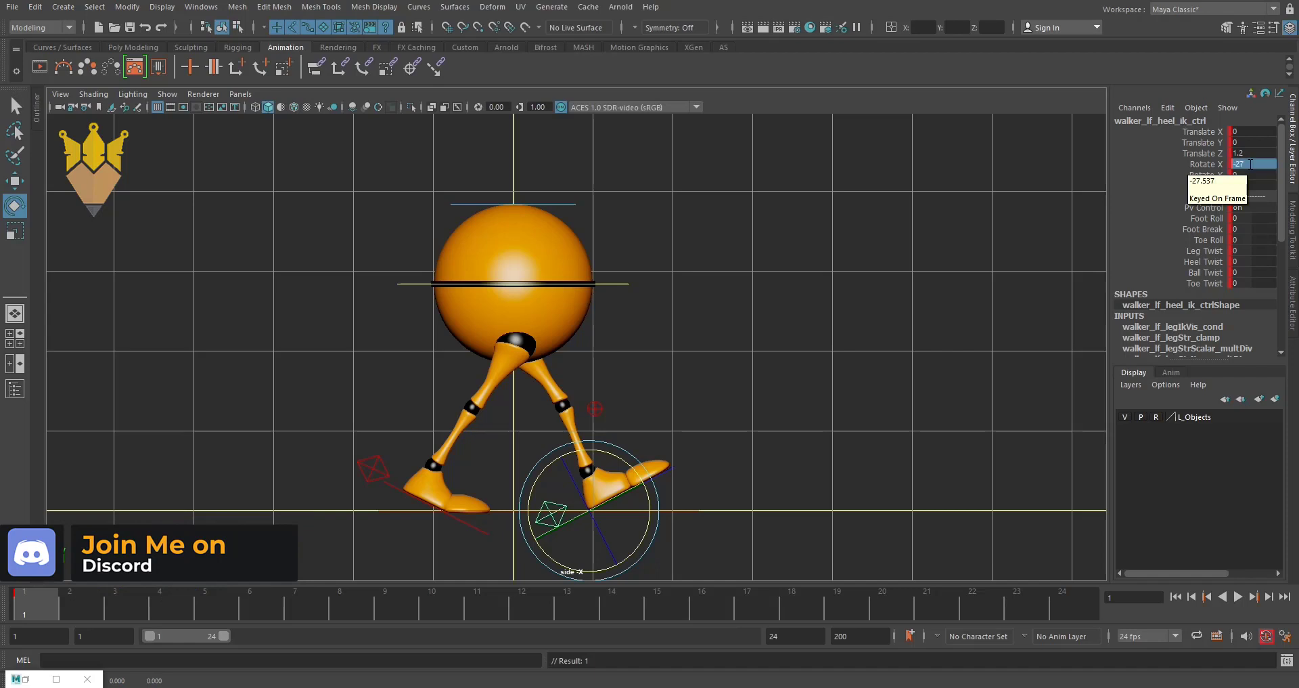
Round the right heel control's Rotate X to exactly 24.
left_click(391, 487)
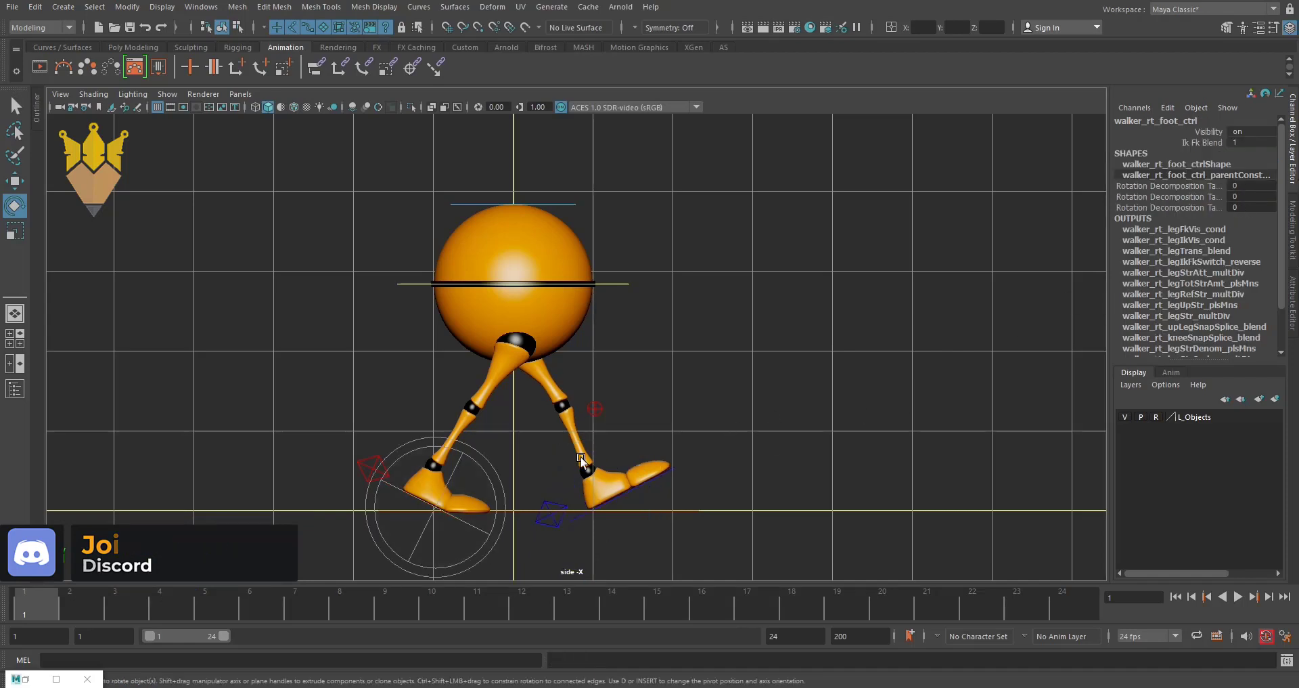
left_click_drag(355, 440, 367, 466)
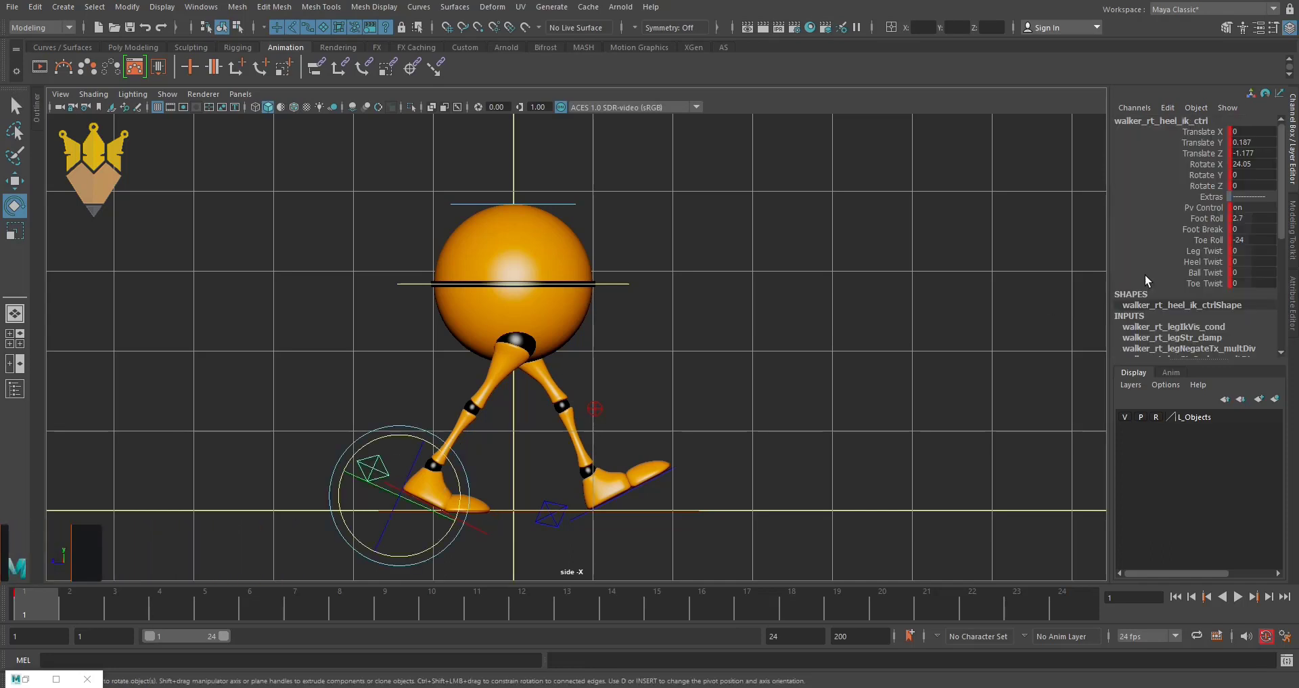
double_click(1272, 163)
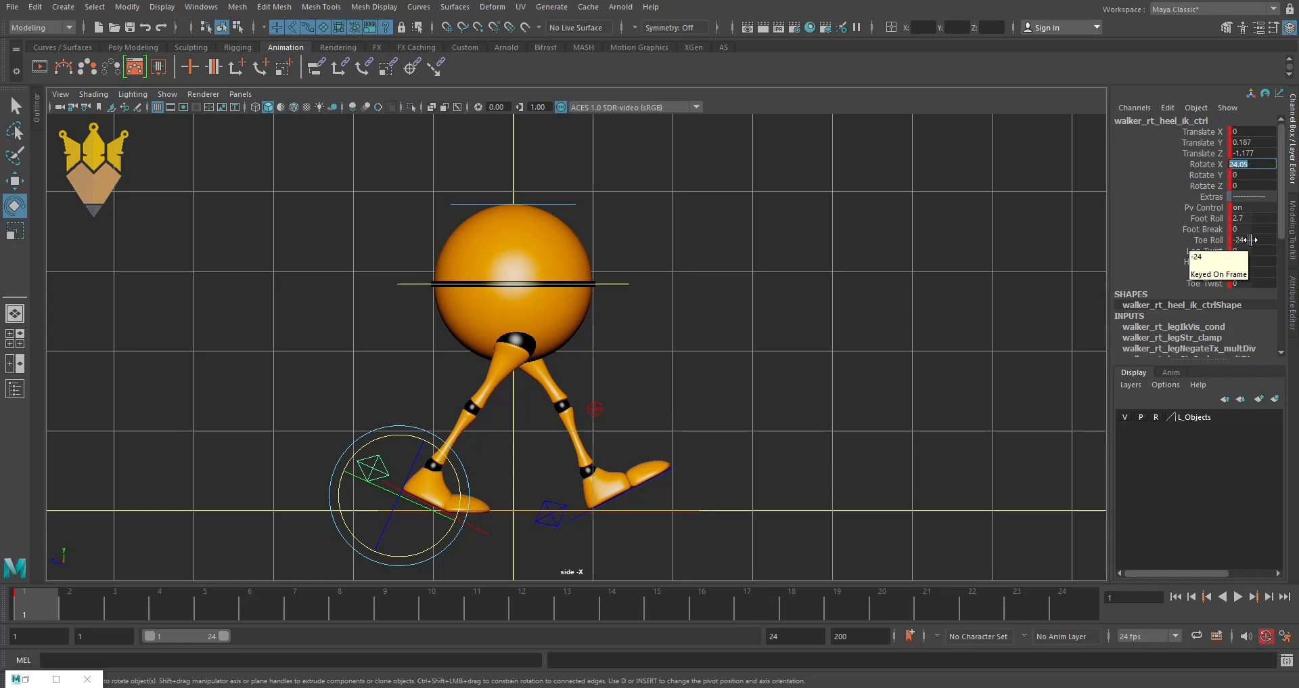
key("Return")
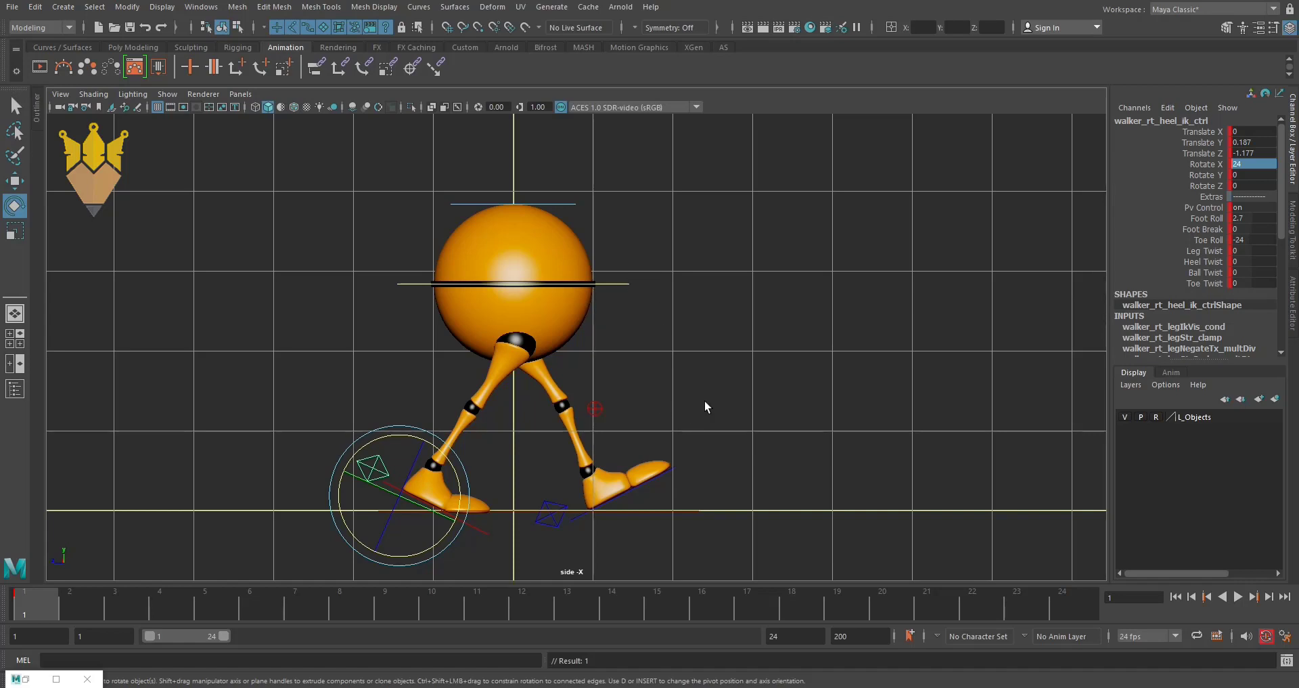
Twist the walker's body by setting the main control's Rotate Y to -12.
key("space")
right_click_drag(1001, 359, 861, 377, "alt")
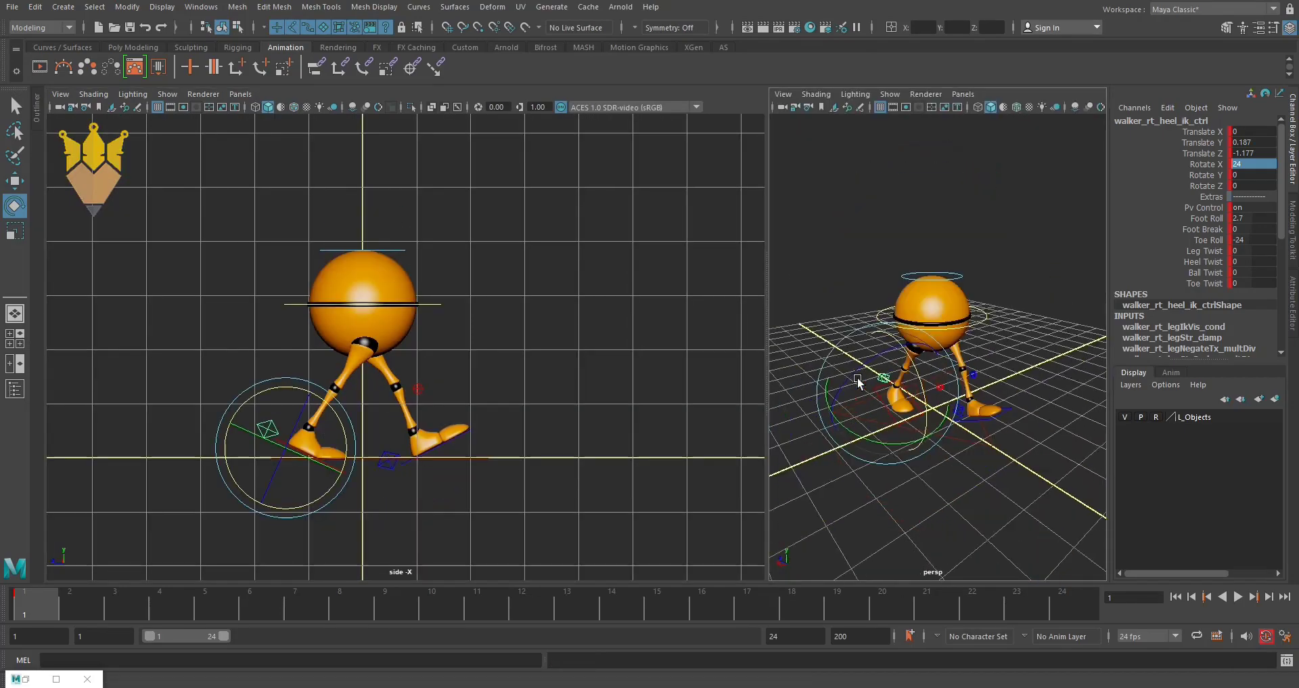
left_click_drag(861, 377, 938, 364, "alt")
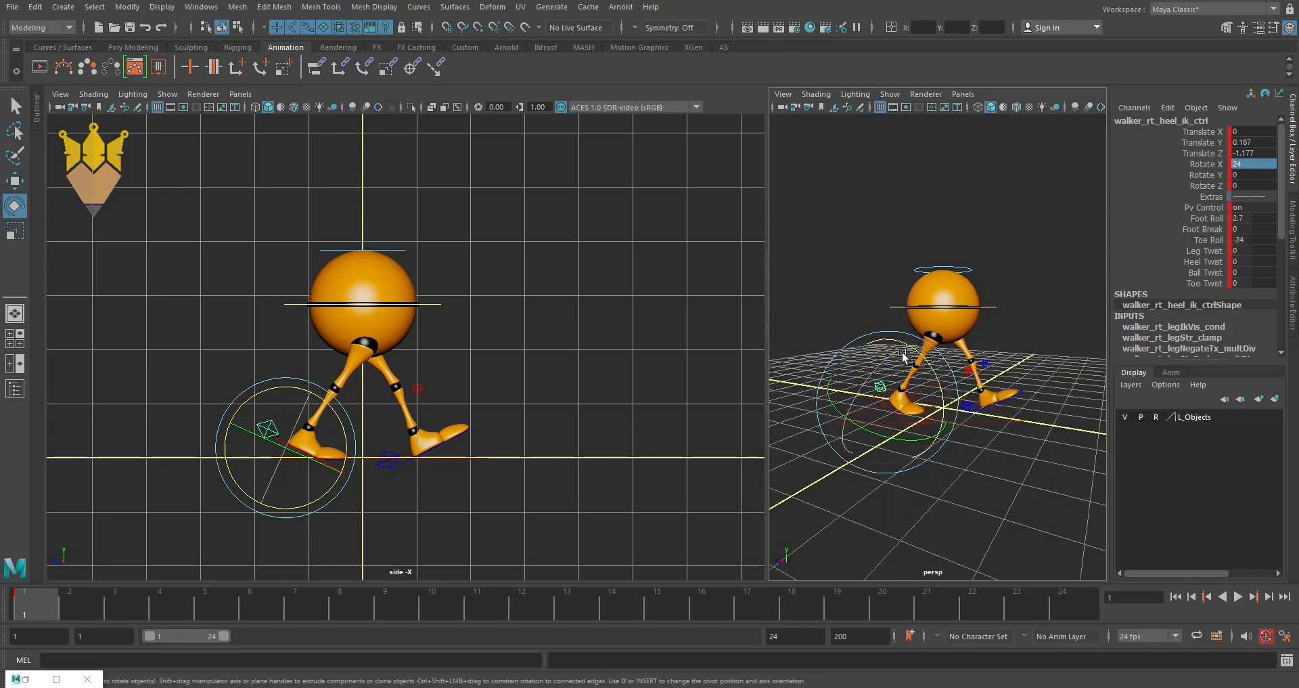
left_click_drag(904, 361, 936, 374, "alt")
left_click(936, 372)
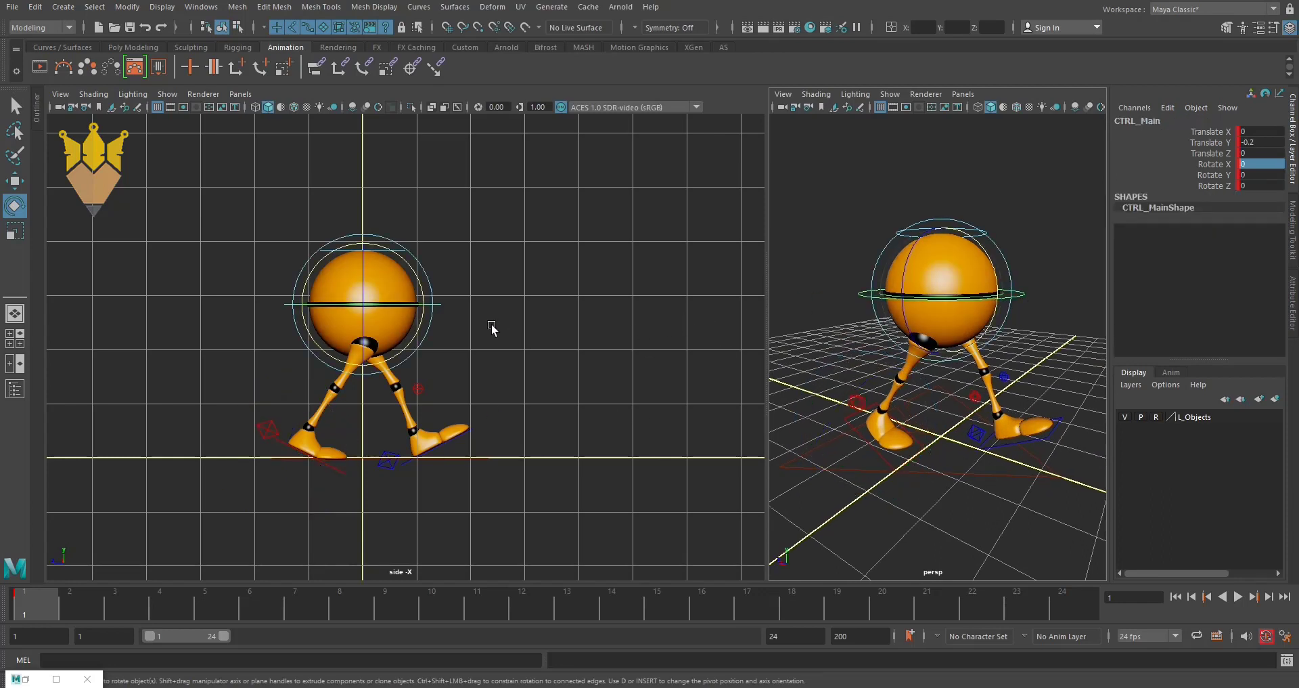
left_click(400, 308)
left_click_drag(400, 308, 393, 315)
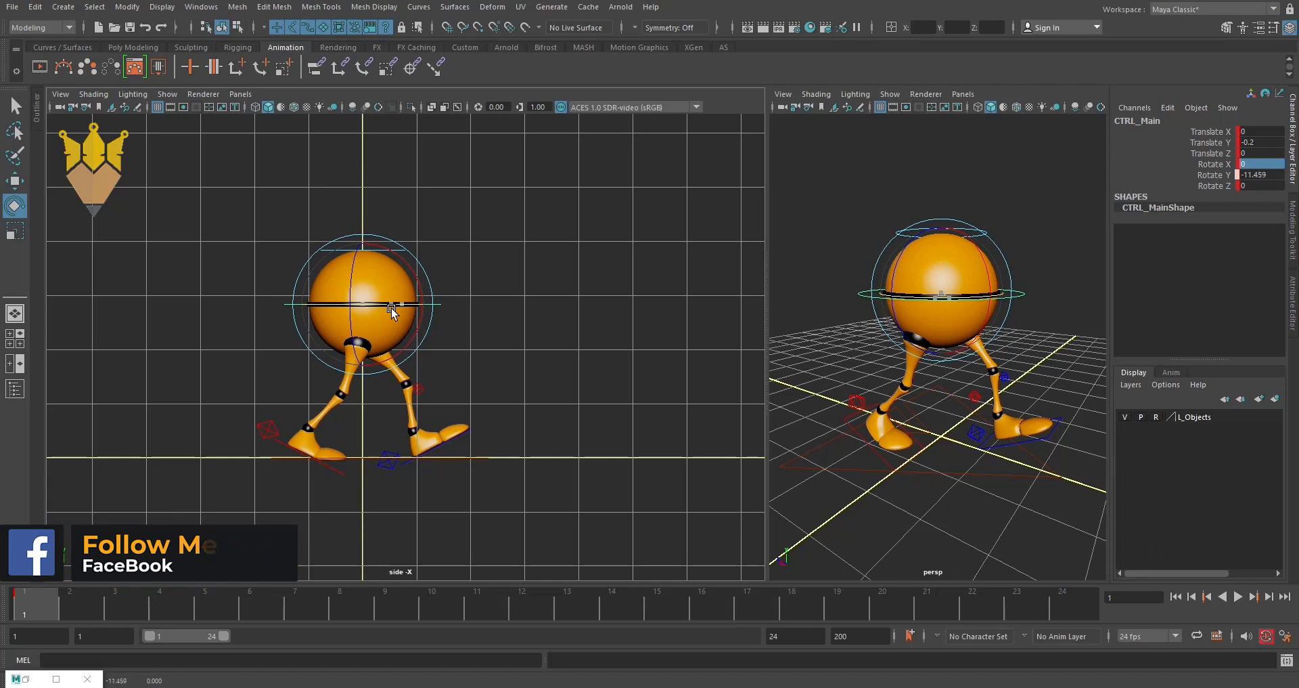
left_click(1257, 175)
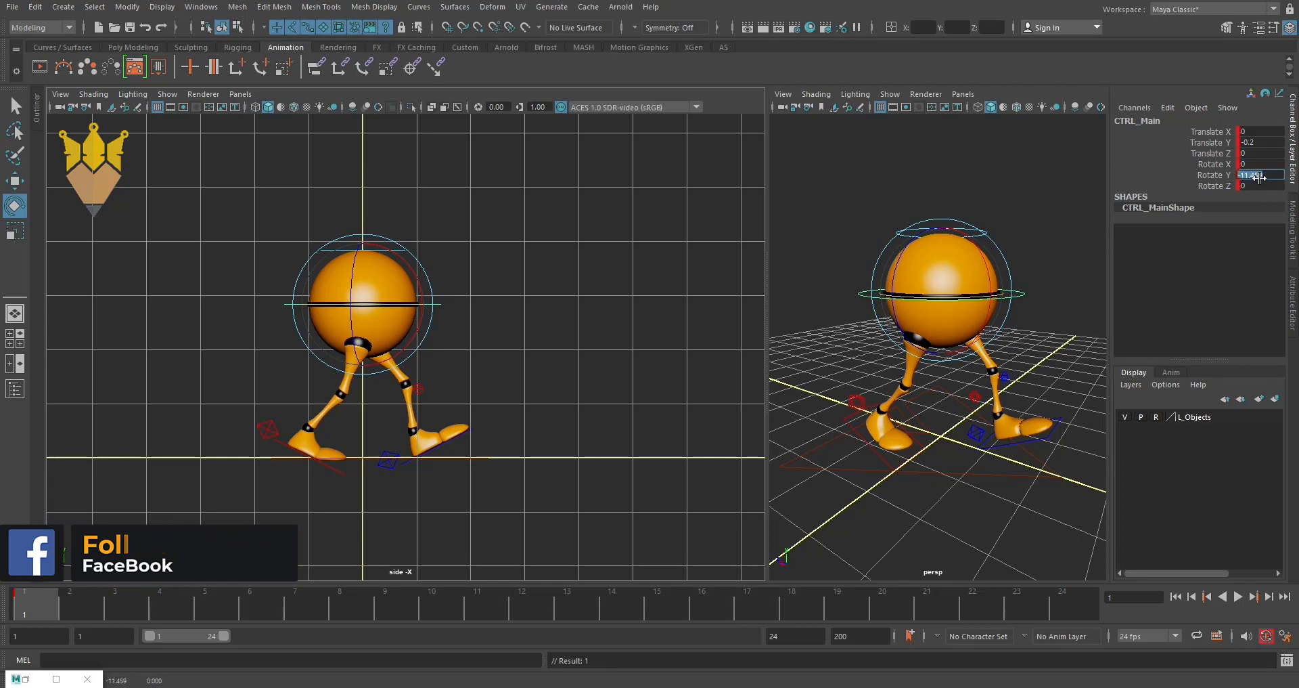
type("-")
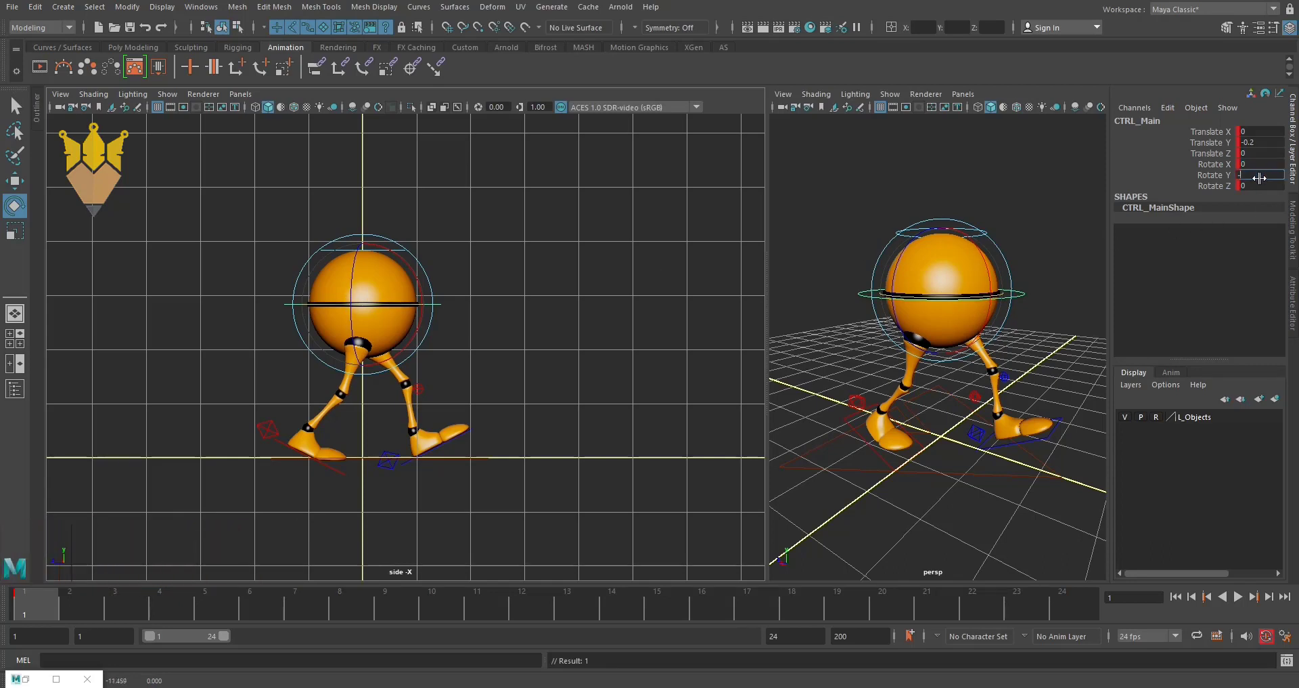
type("12")
key("Return")
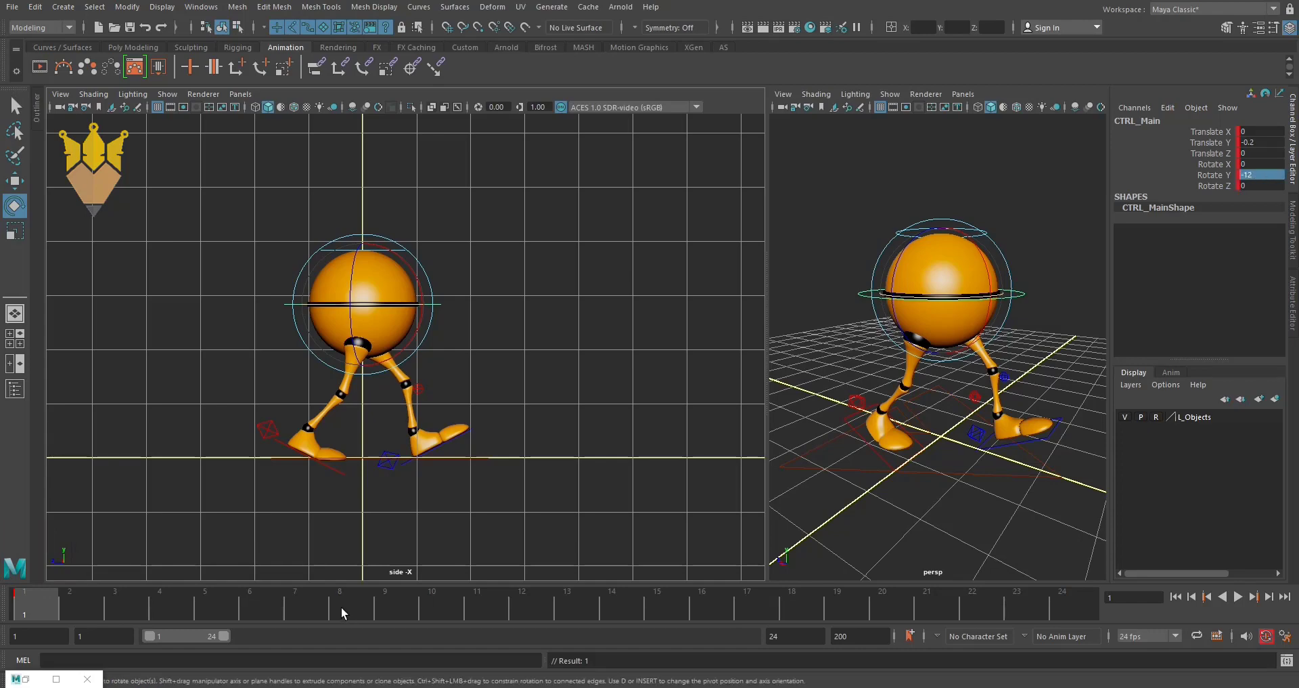
In the maximized side view, move the right heel control to about -1.22 and the left heel control to about 1.12 in Translate Z.
key("space")
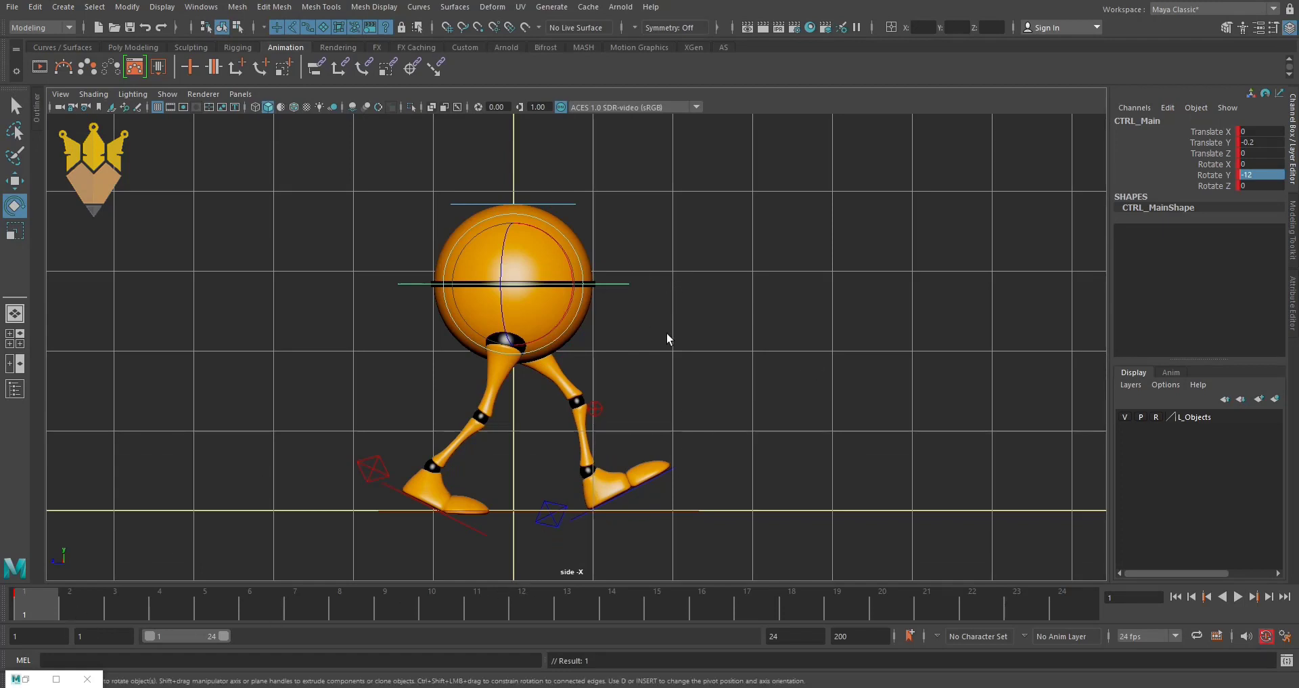
left_click(315, 412)
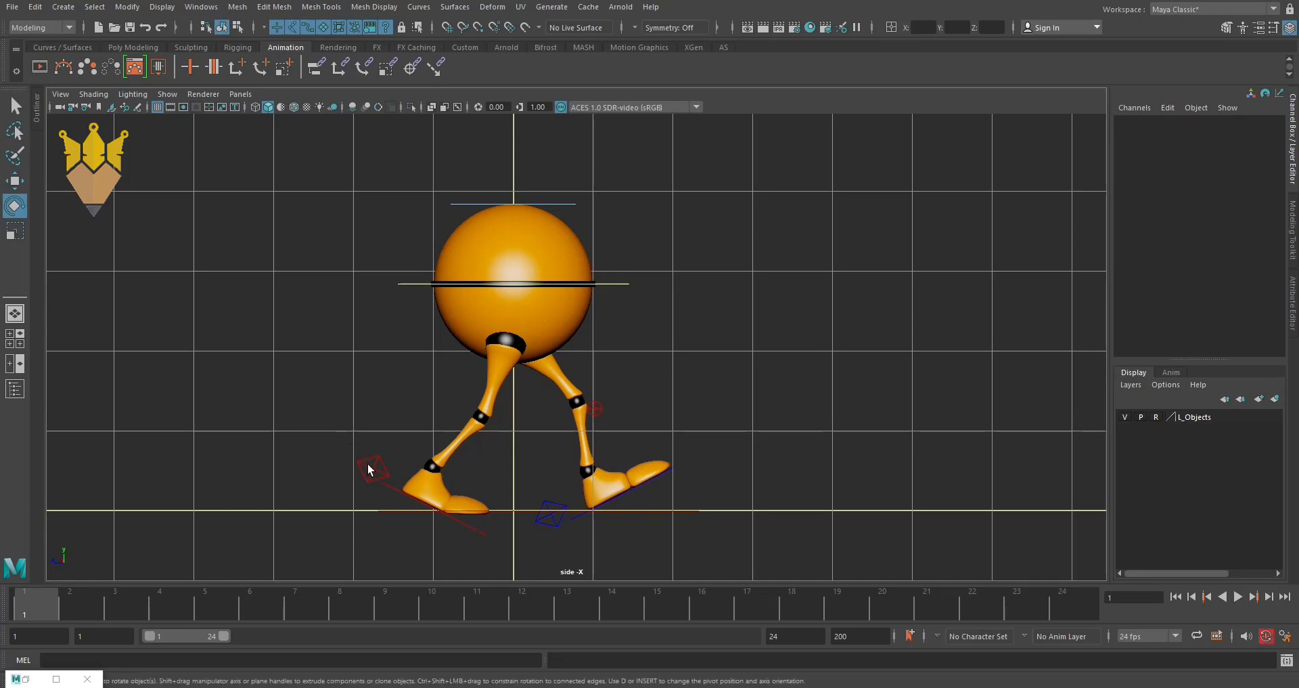
left_click(367, 463)
key("w")
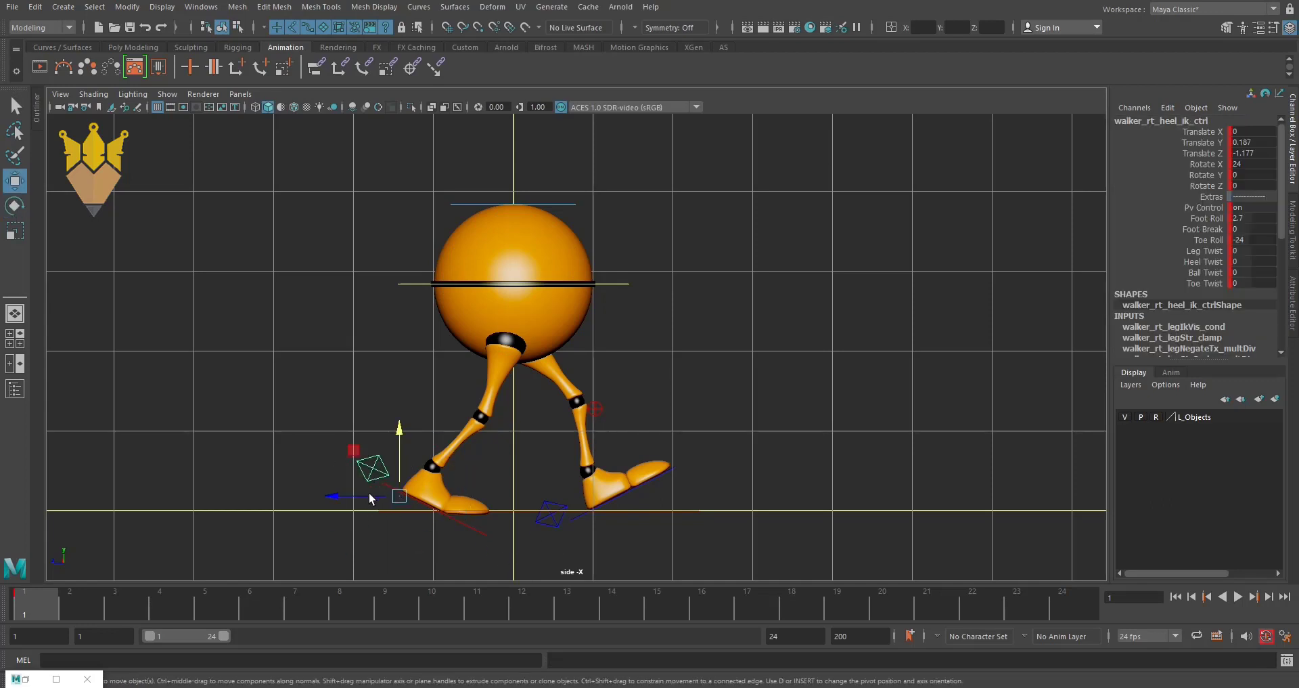
left_click_drag(346, 496, 342, 496)
middle_click_drag(586, 456, 627, 468)
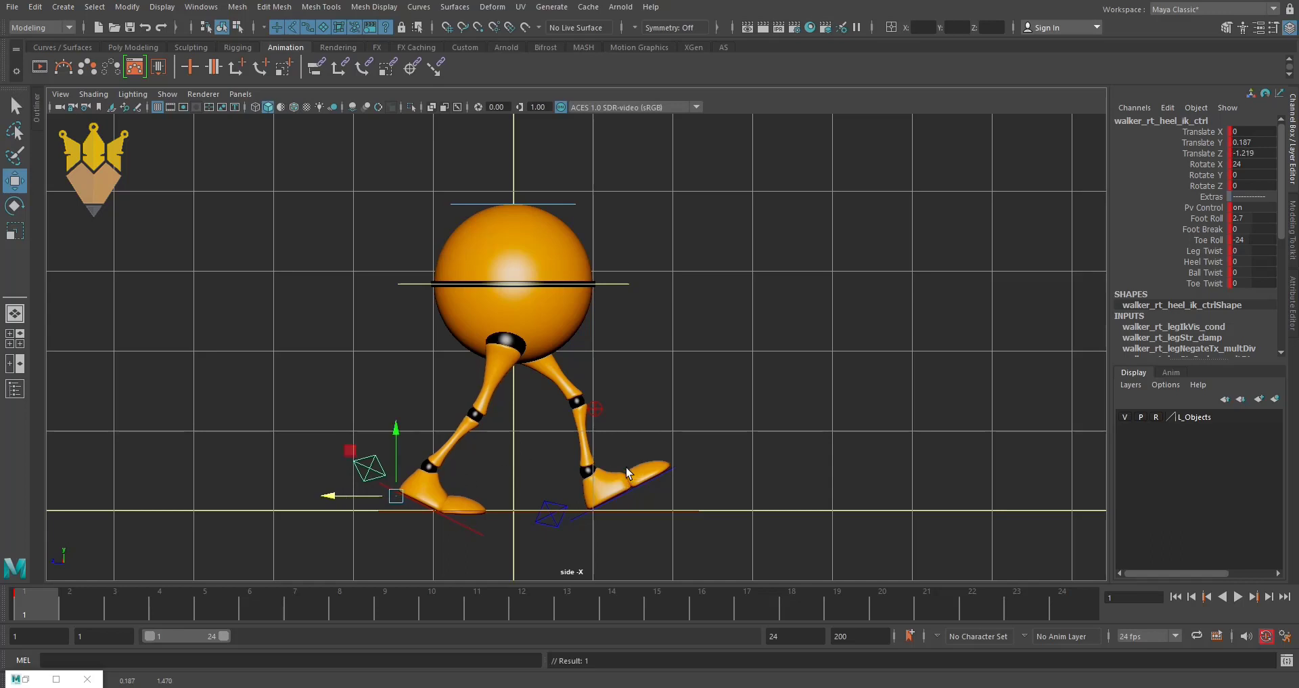
left_click(545, 512)
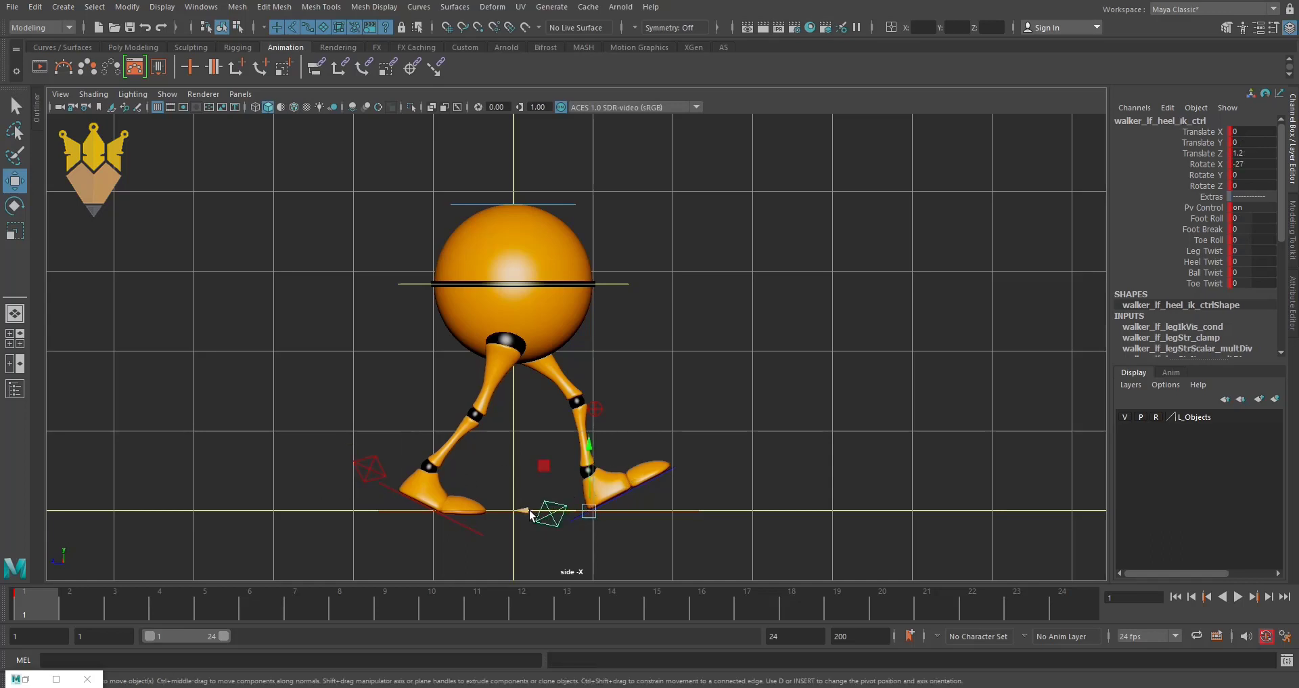
mouse_move(530, 512)
left_mouse_down()
mouse_move(542, 515)
mouse_move(522, 507)
left_mouse_up()
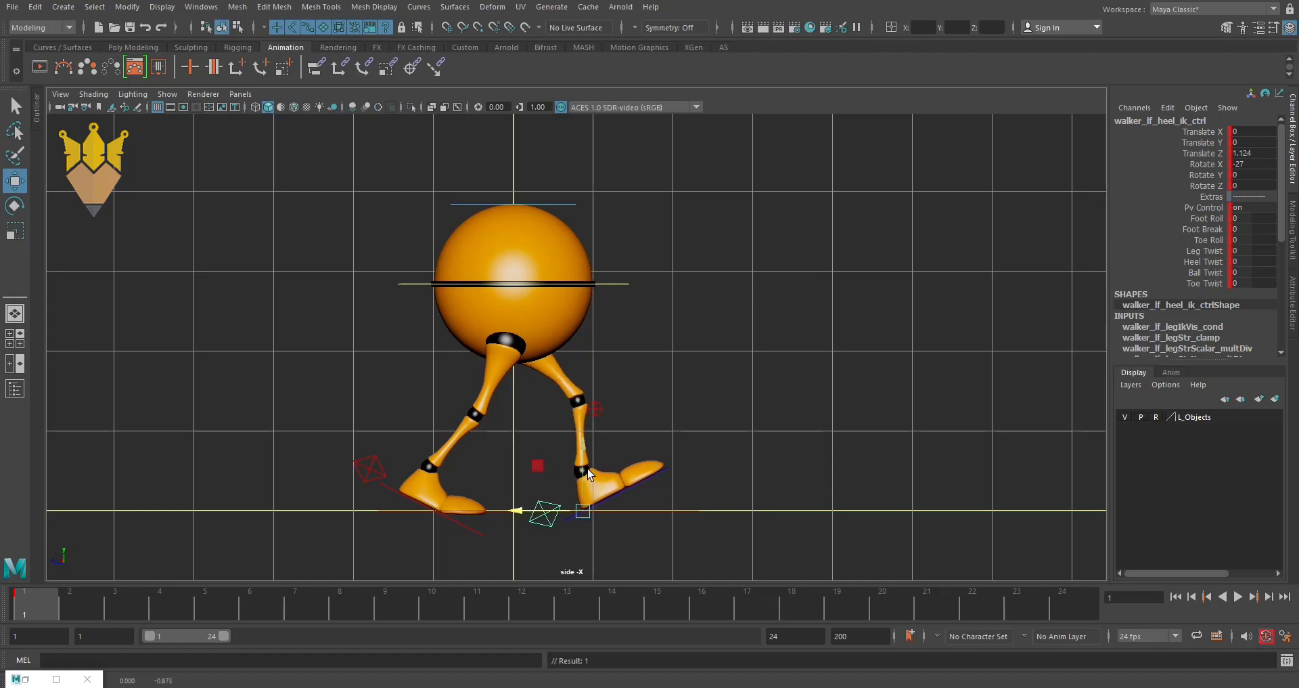
Move the left heel control forward to 1.31 in Translate Z and set its Rotate X to -30.
left_click_drag(521, 513, 535, 515)
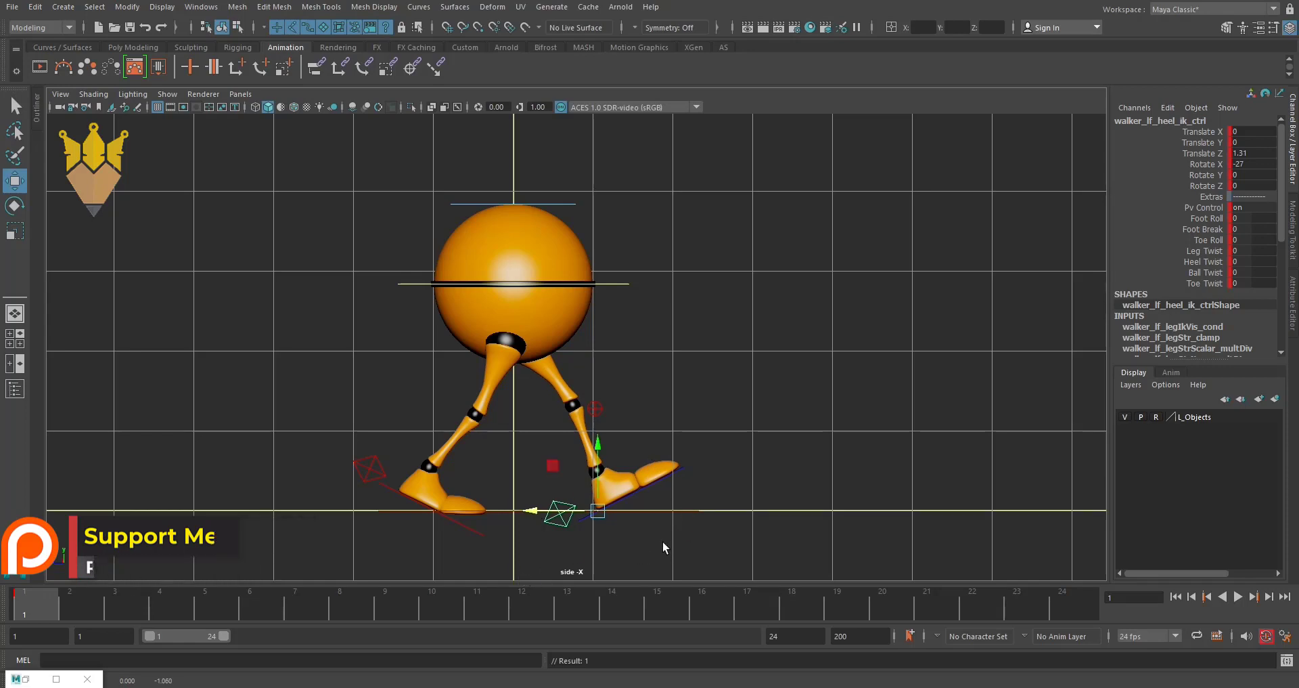
key("e")
left_click_drag(626, 464, 624, 462)
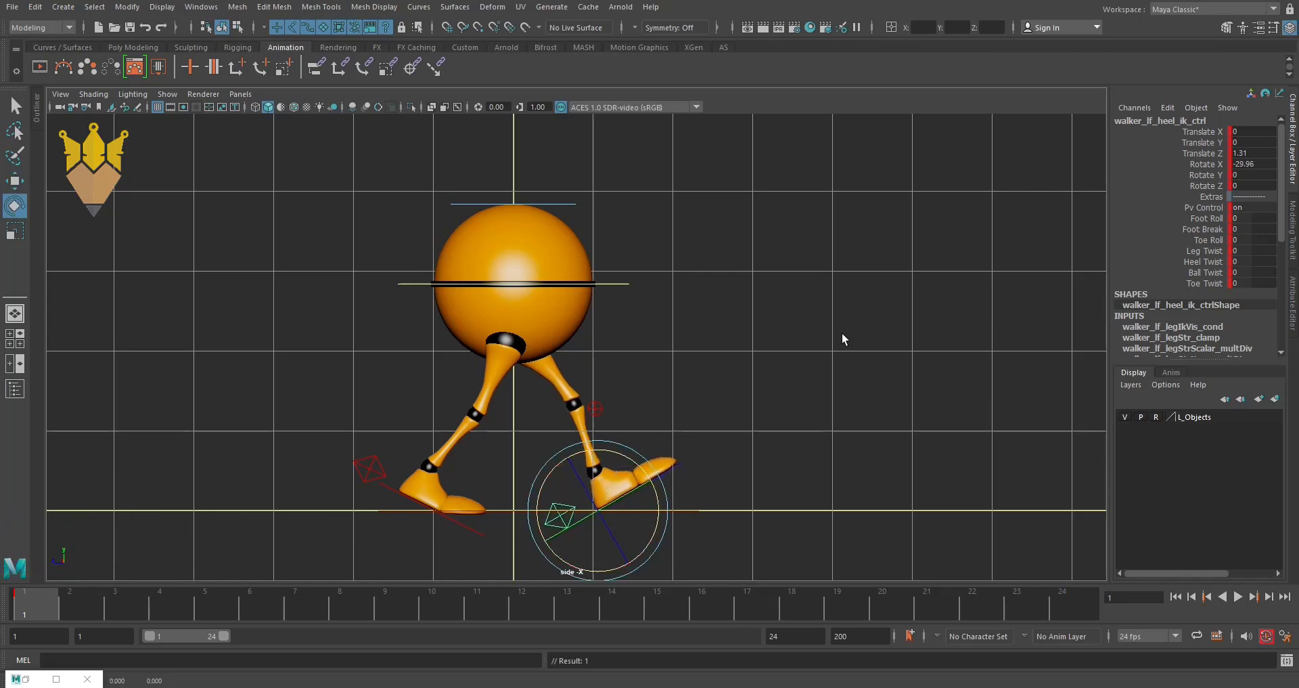
left_click(1244, 165)
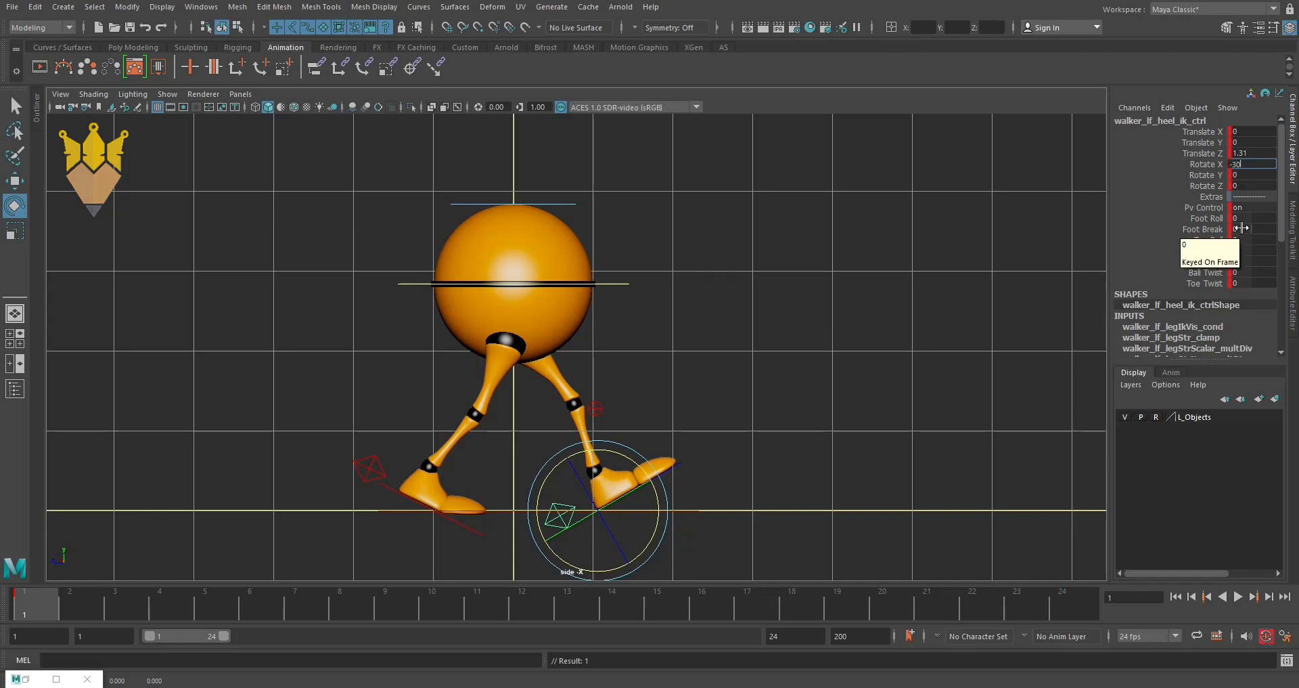
key("Return")
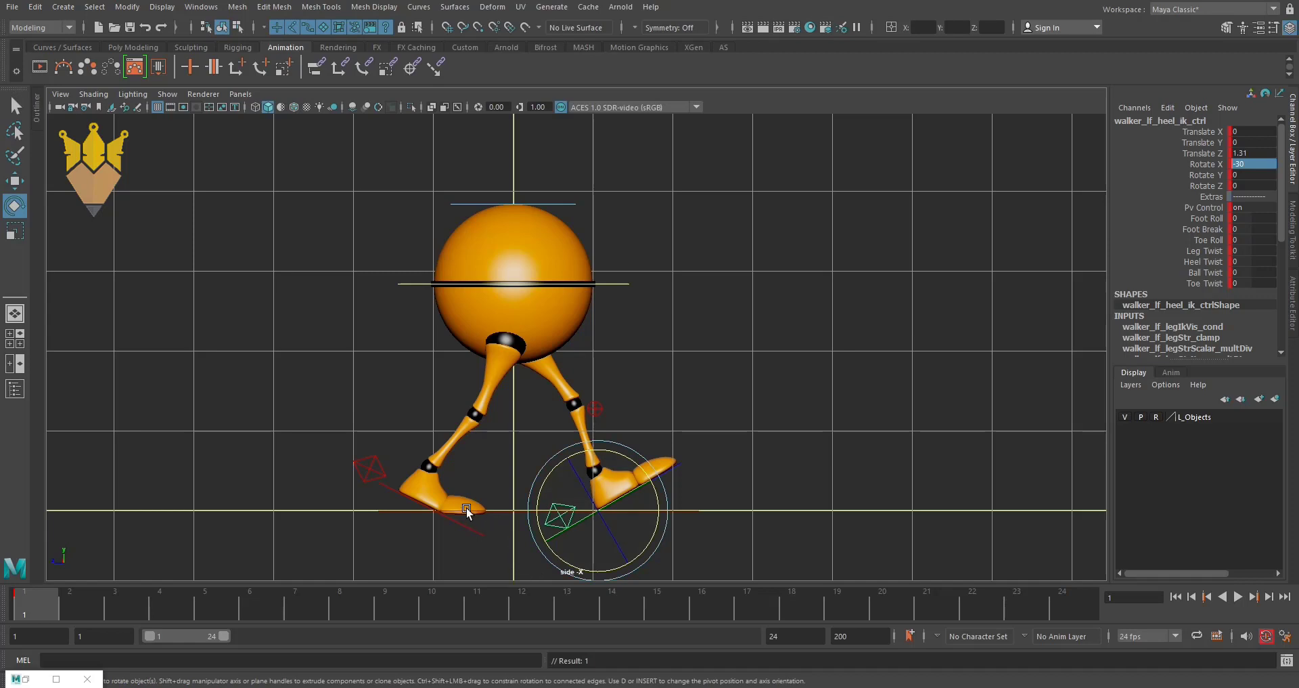
Raise the right heel control by setting its Translate Y to 0.3.
left_click(370, 467)
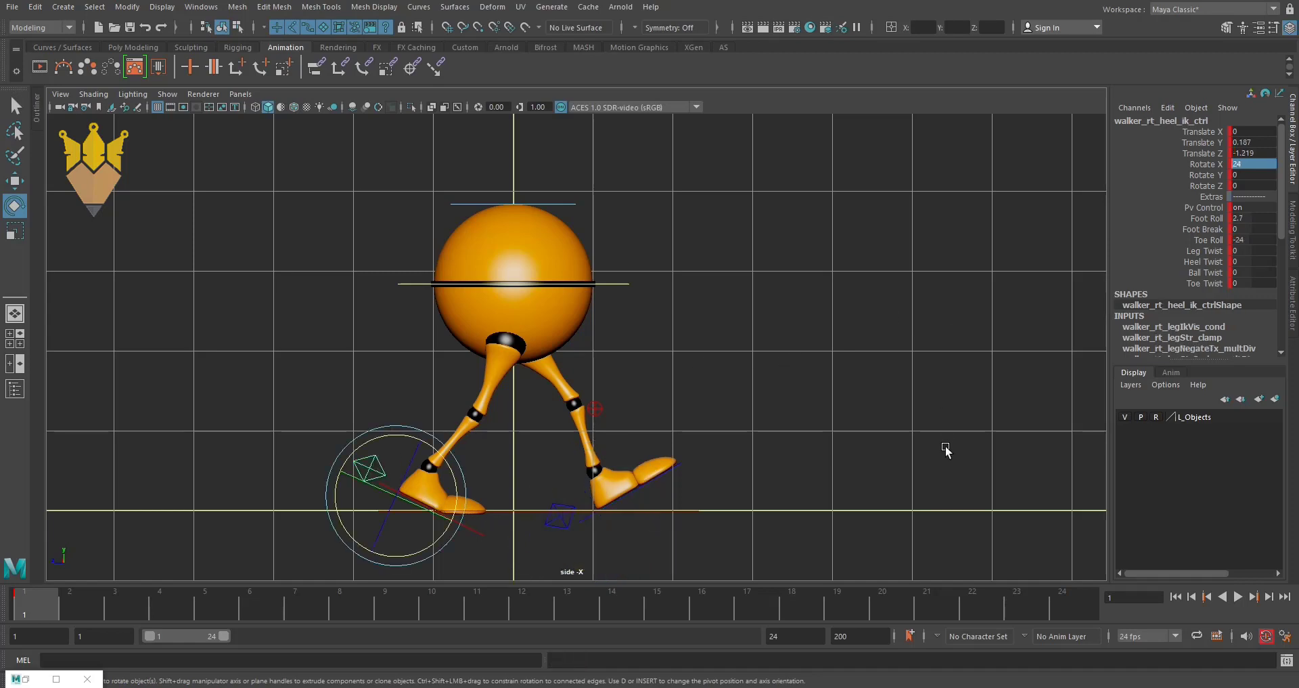
left_click(1210, 144)
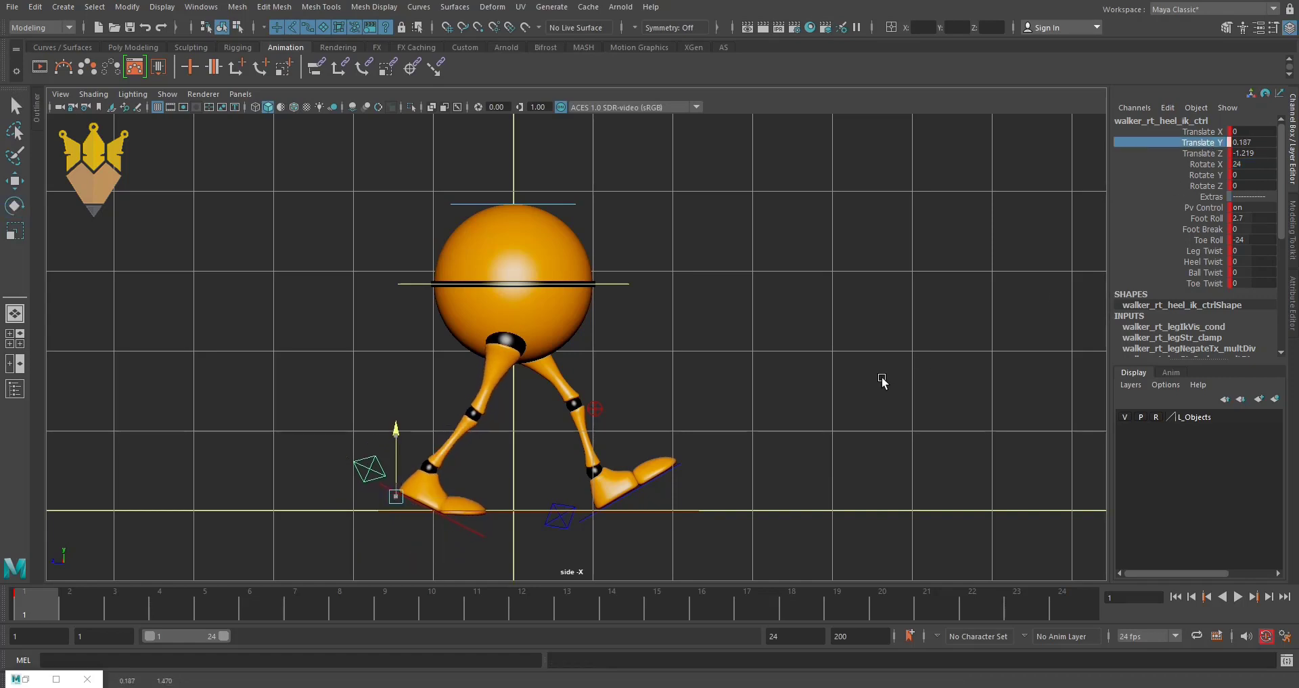
key("s")
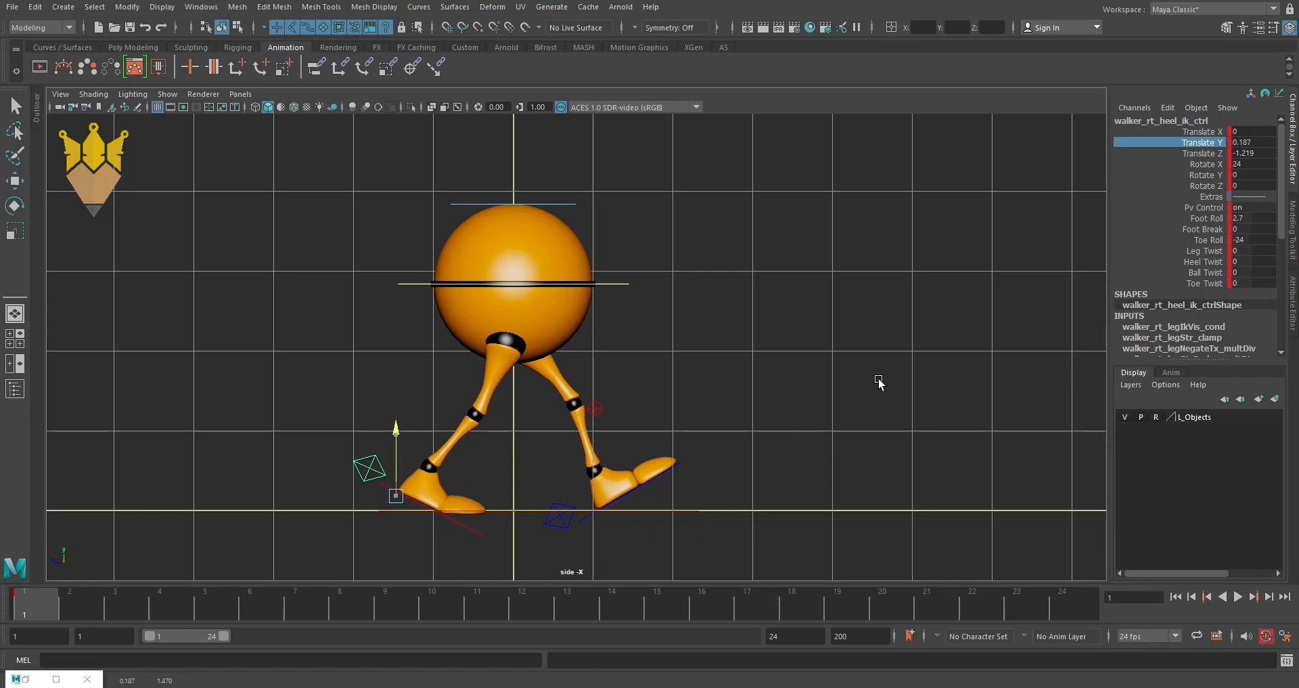
middle_click_drag(879, 380, 890, 380)
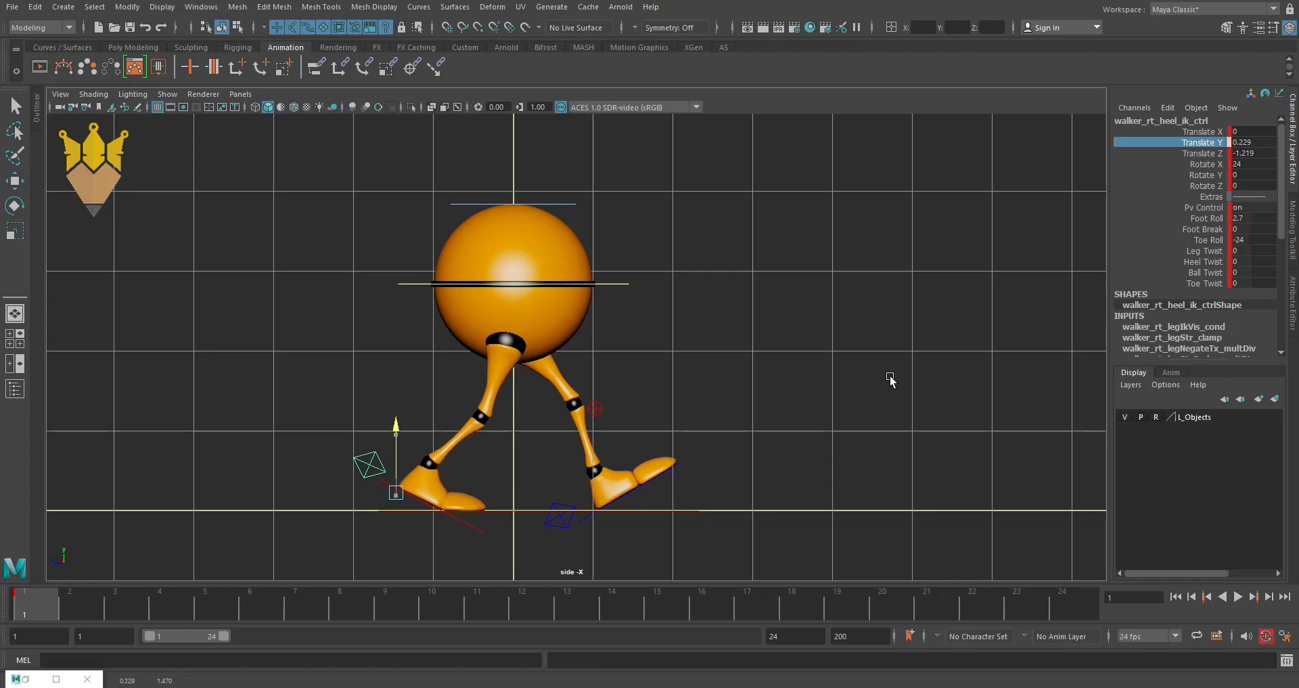
left_click(1260, 142)
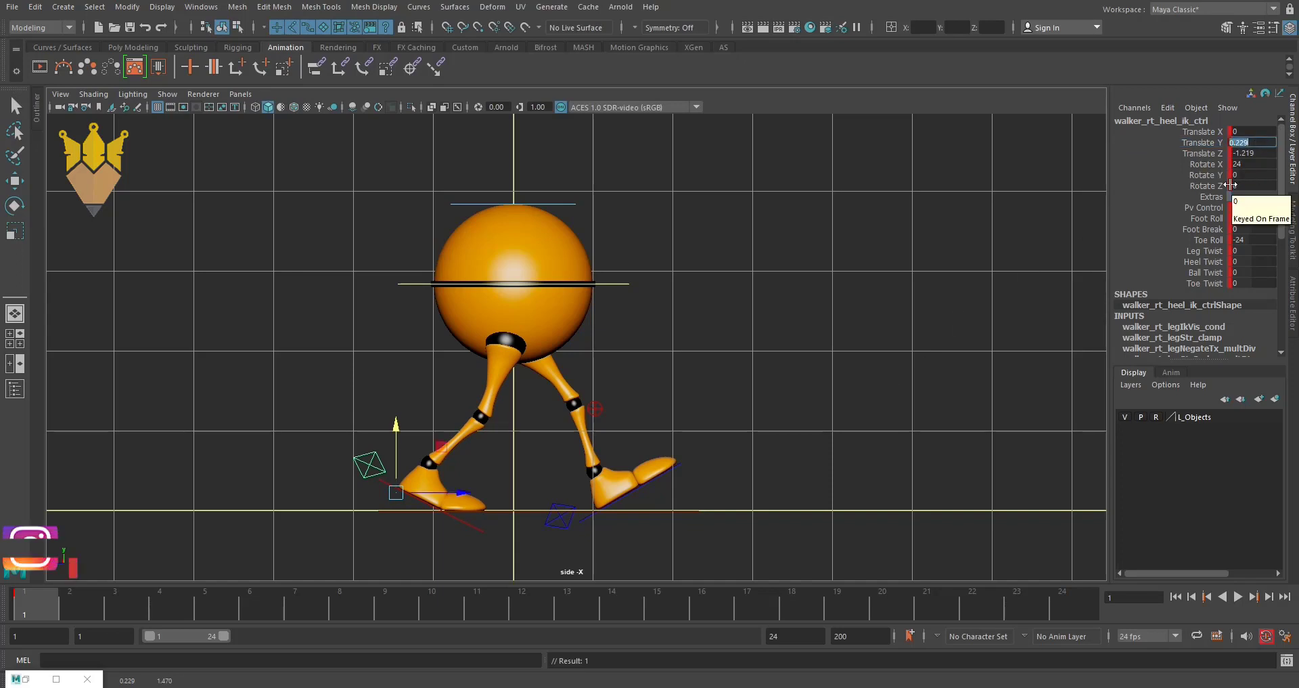
type(".")
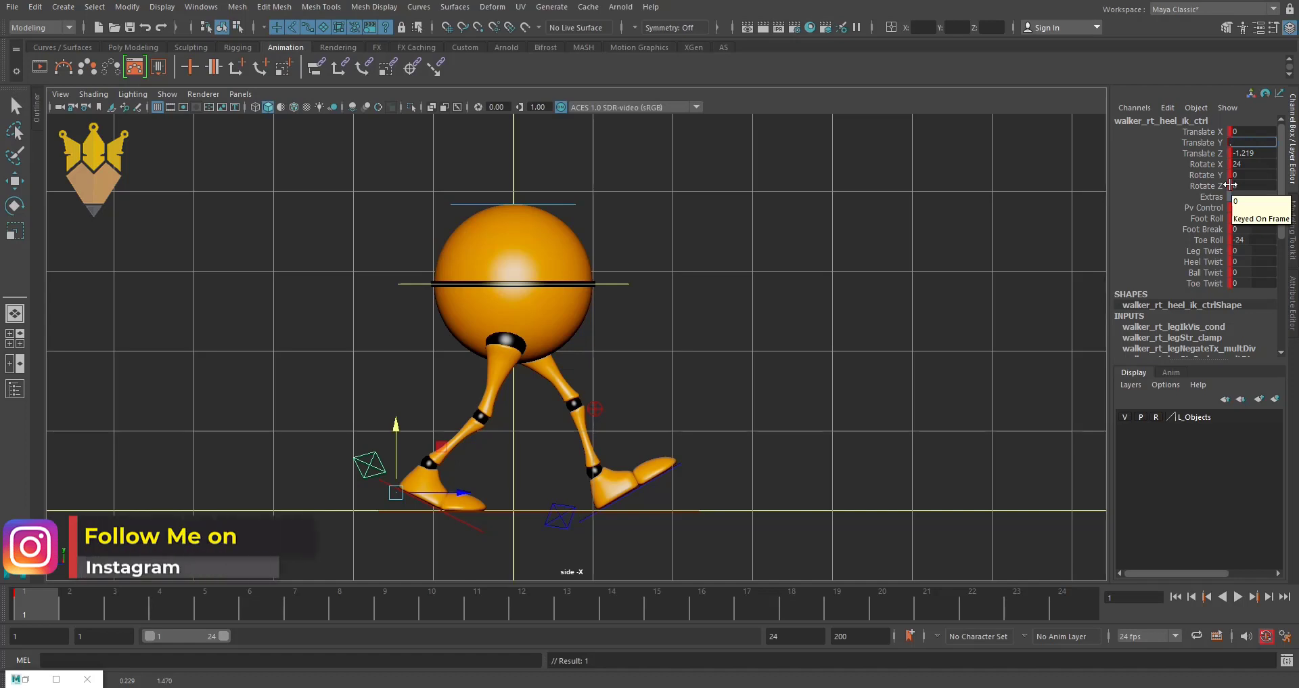
type("3")
key("Return")
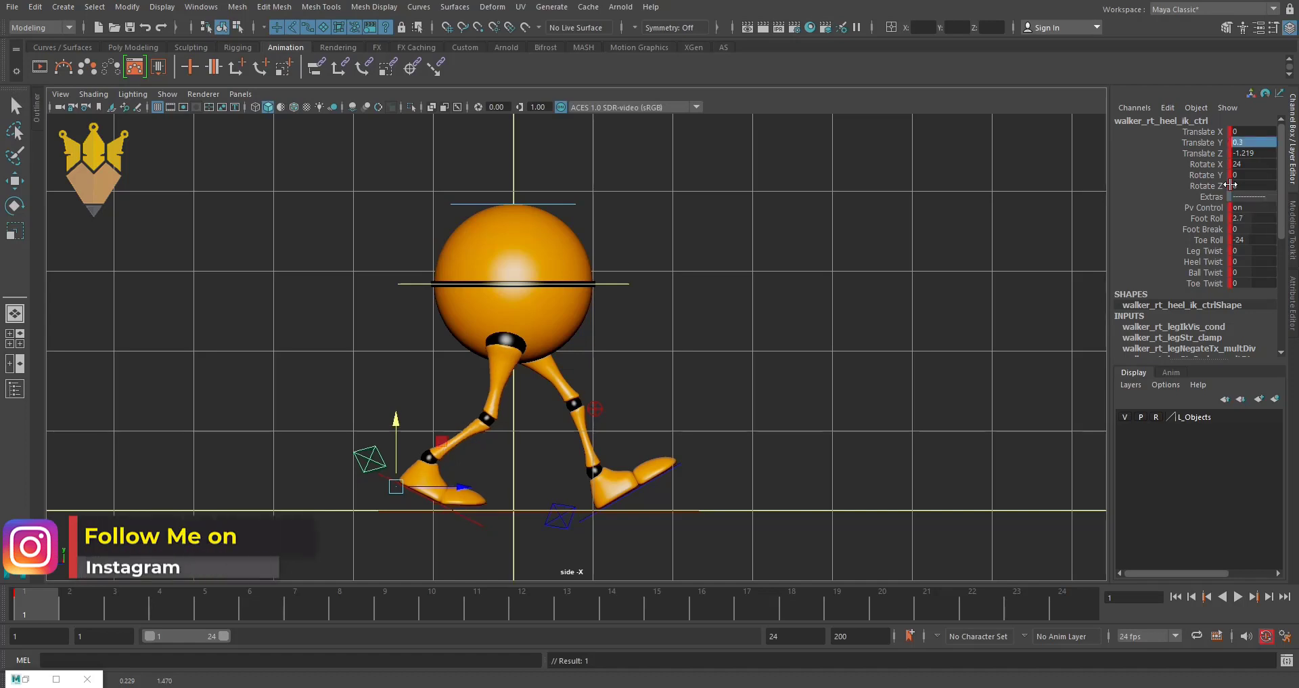
Set the right heel control's Translate Y to 0.2, nudge it up to about 0.217, and check the pose in perspective.
double_click(1253, 144)
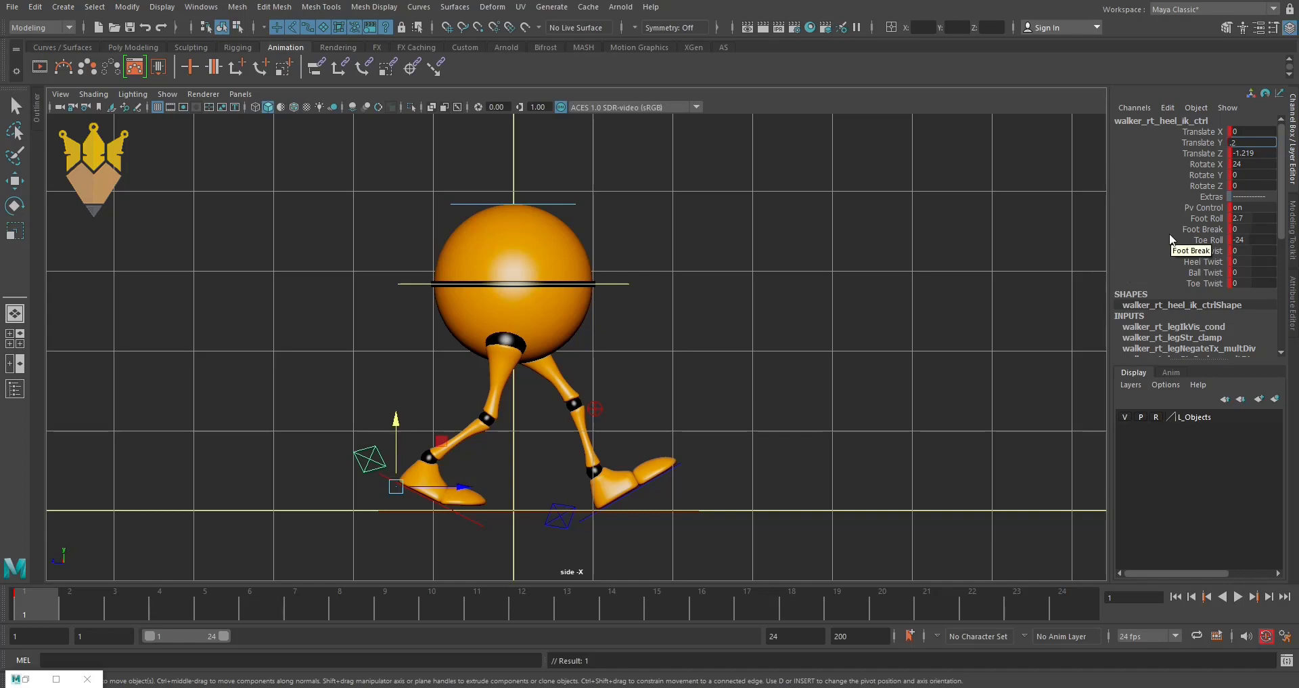
key("Return")
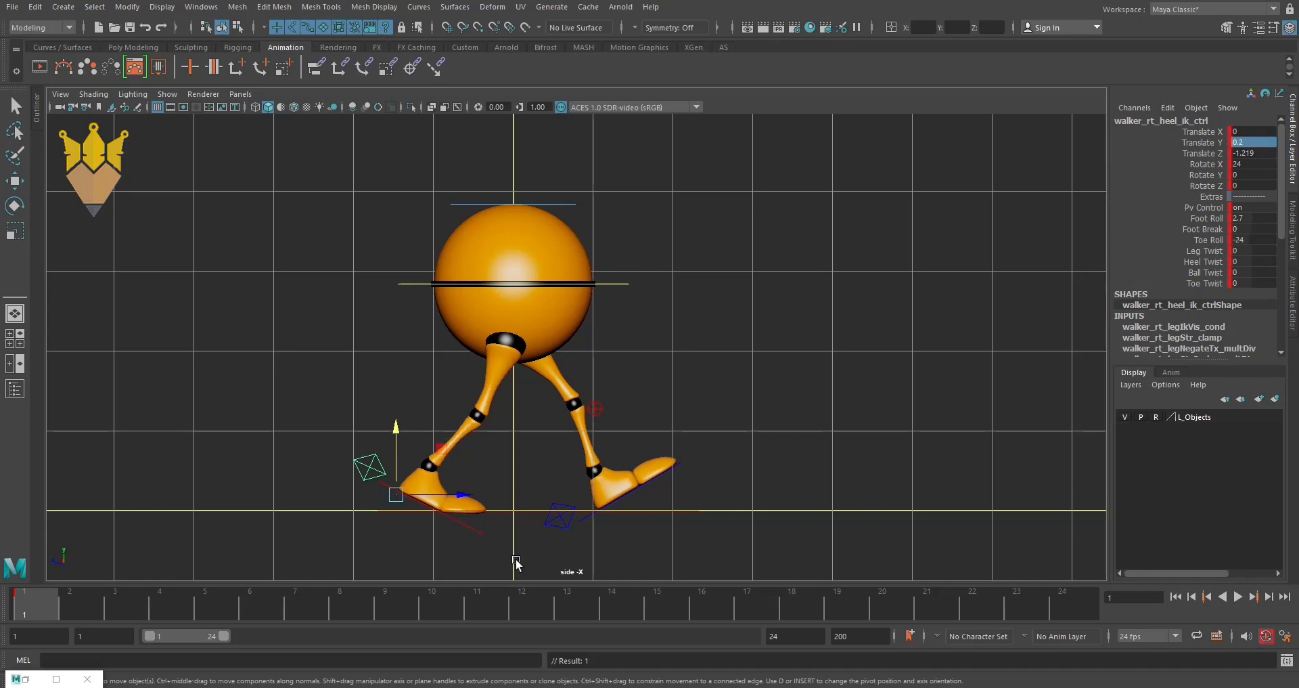
left_click(396, 431)
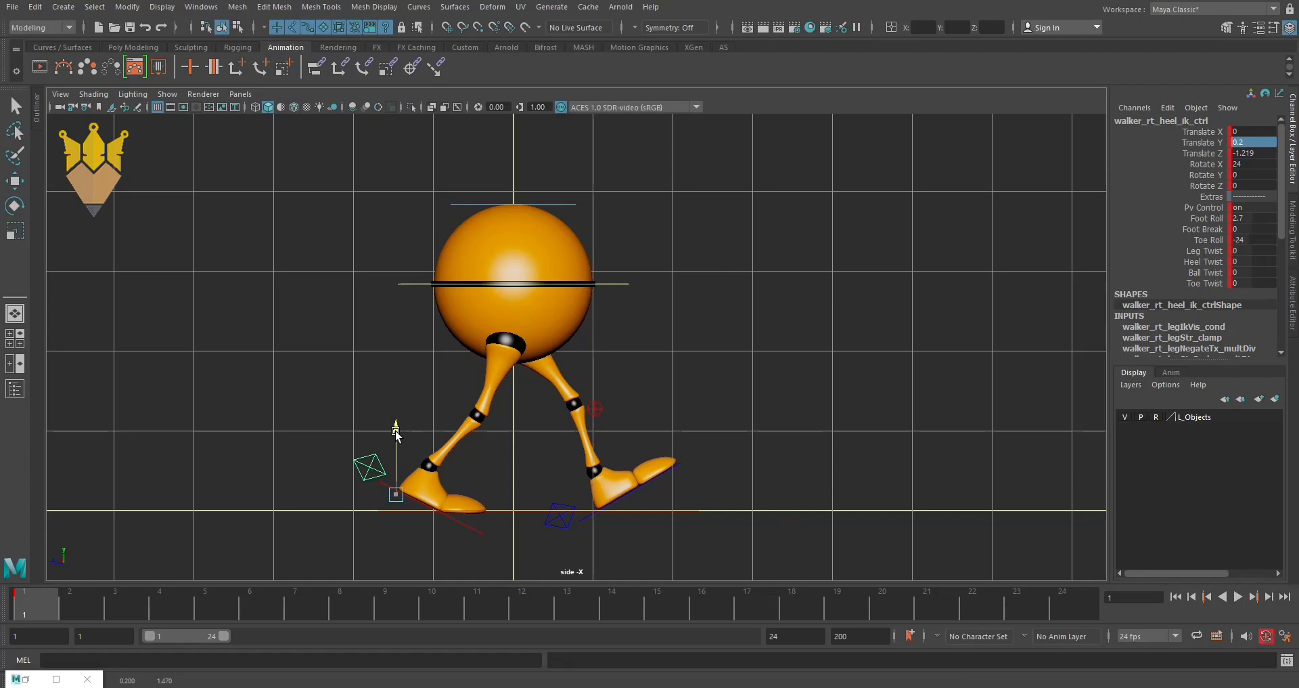
left_click_drag(396, 432, 397, 431)
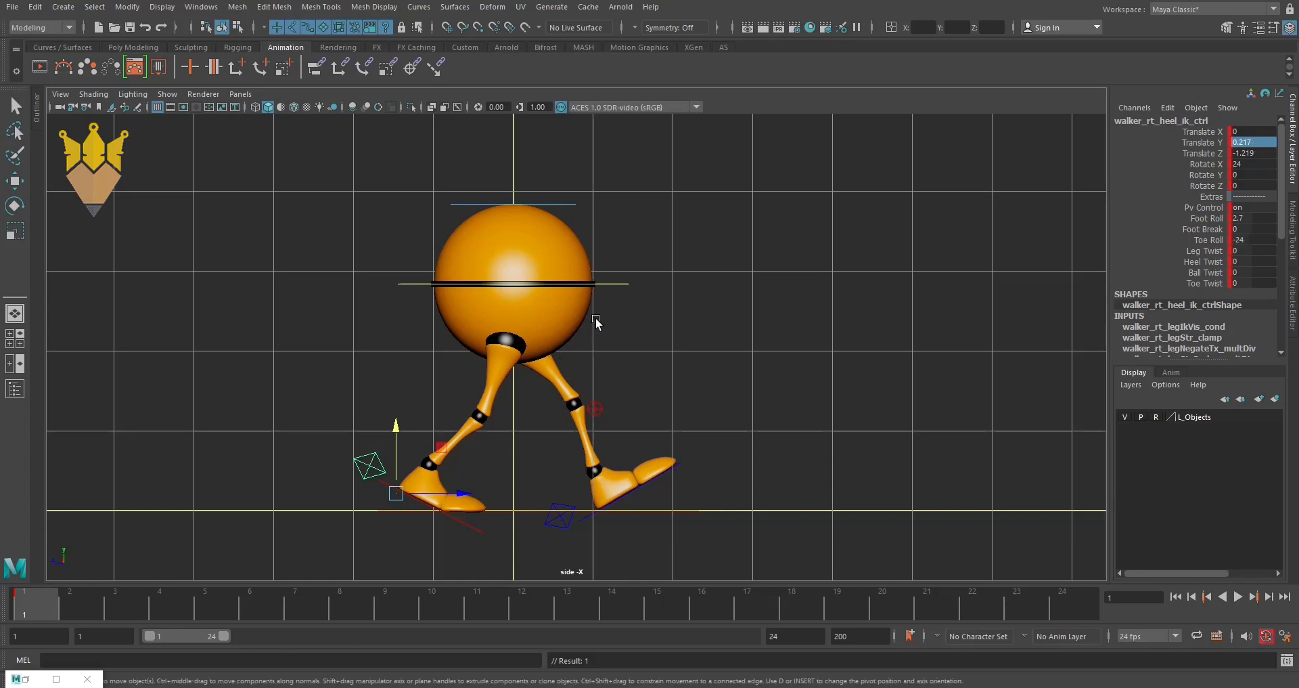
key("space")
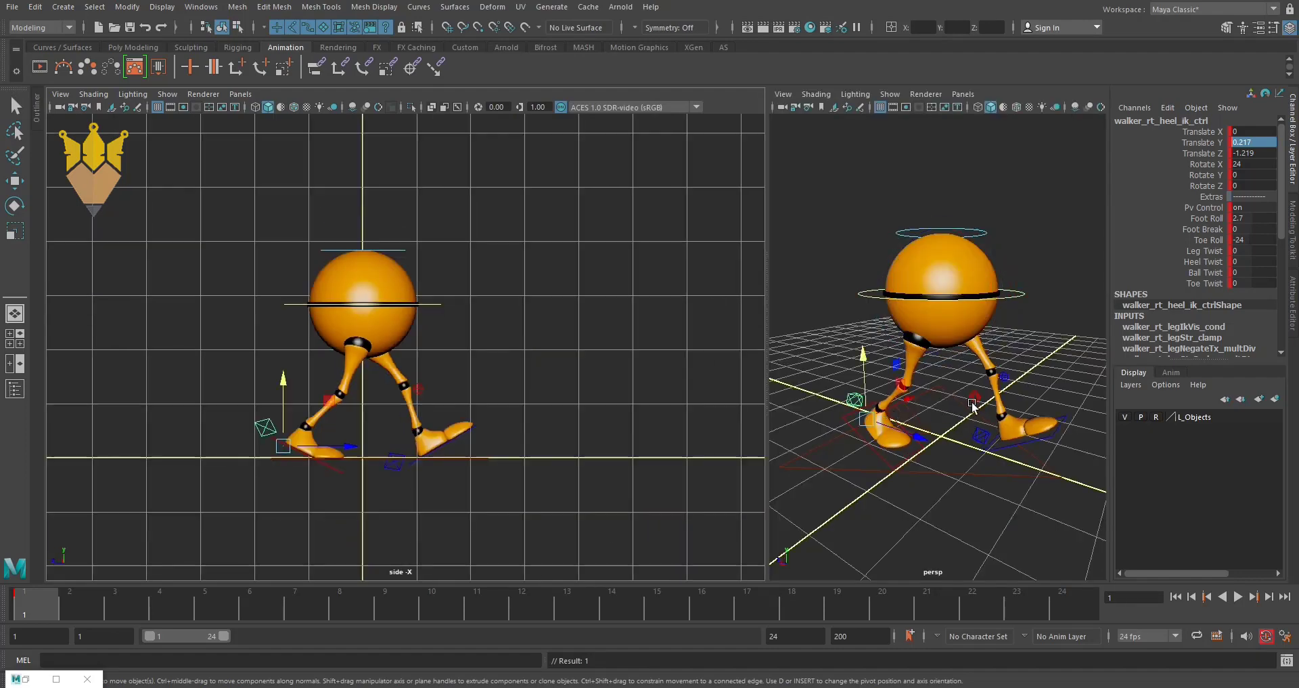
left_click_drag(893, 429, 937, 298, "alt")
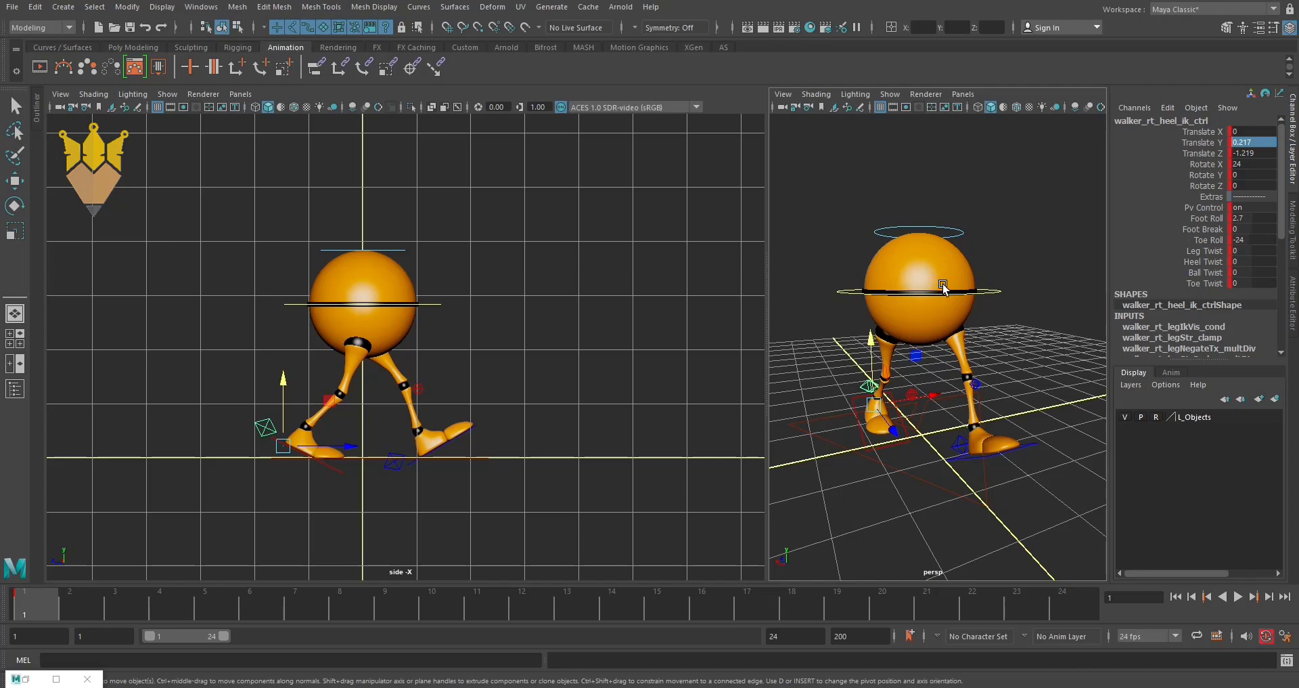
key("space")
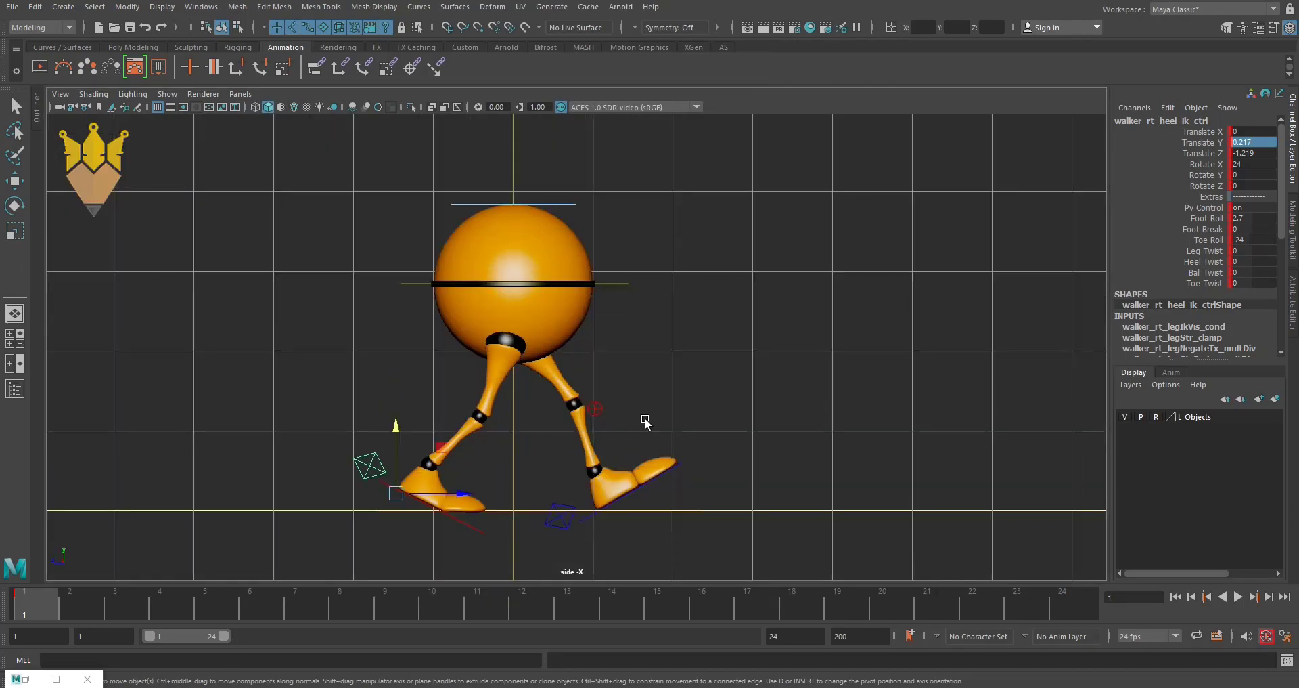
Select both heel controls, the left knee control, the main control and the top control, and duplicate their frame 1 contact pose on frame 24.
left_click(554, 522)
key("e")
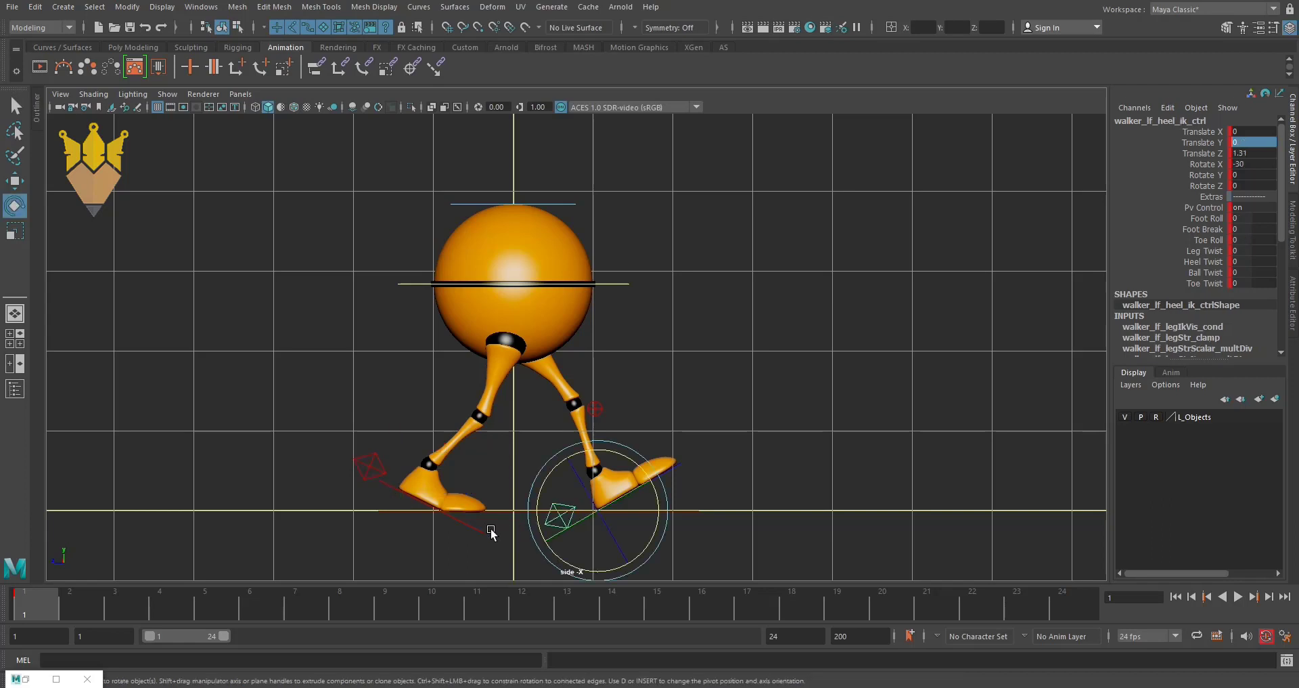
left_click(362, 469)
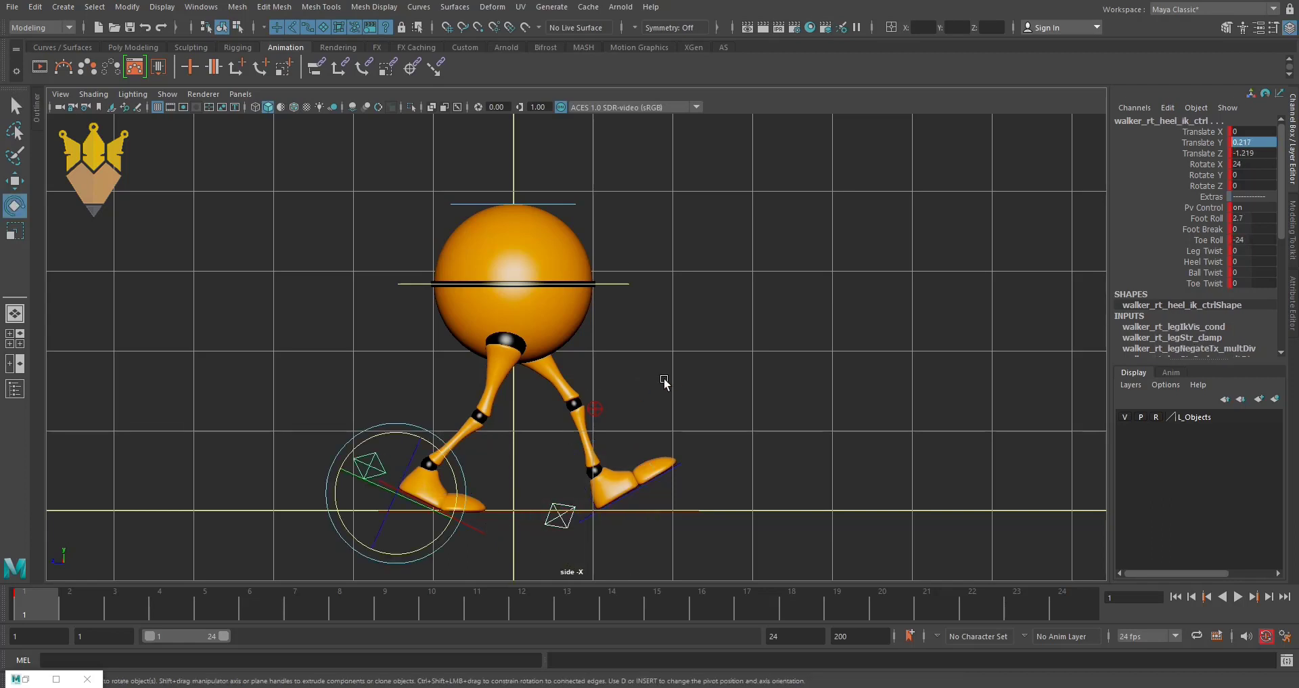
left_click_drag(625, 394, 597, 414)
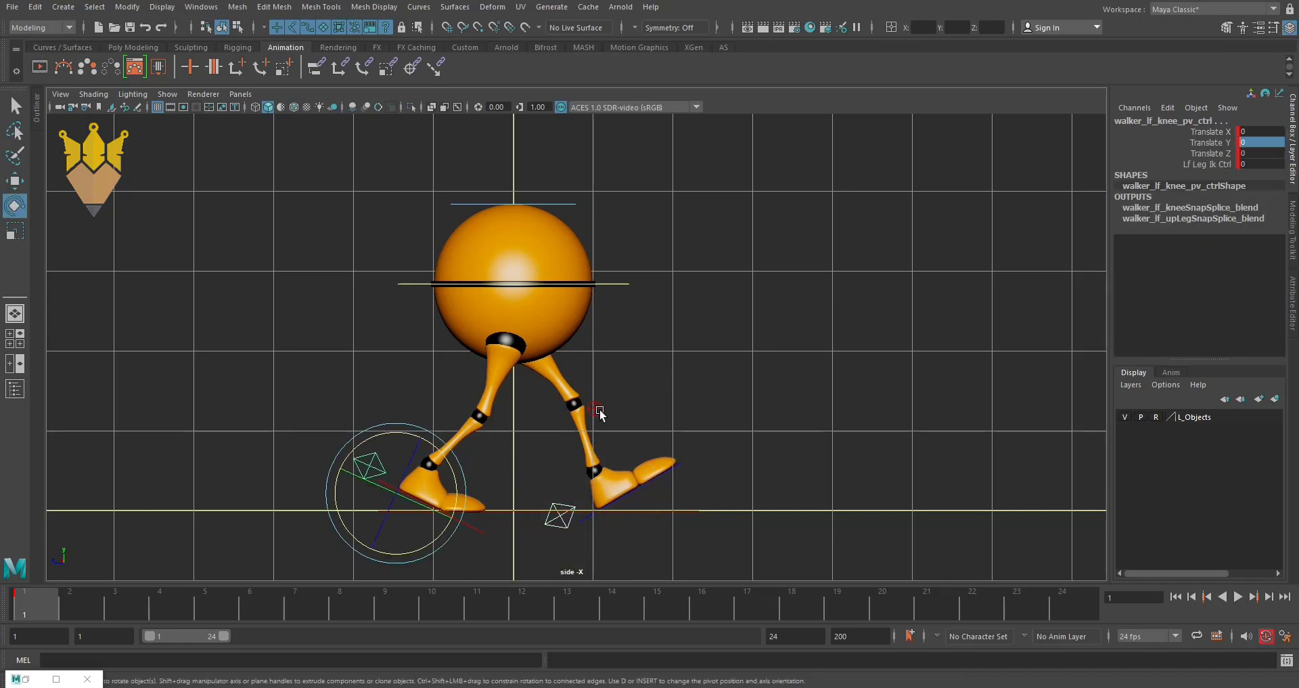
left_click_drag(650, 252, 621, 295)
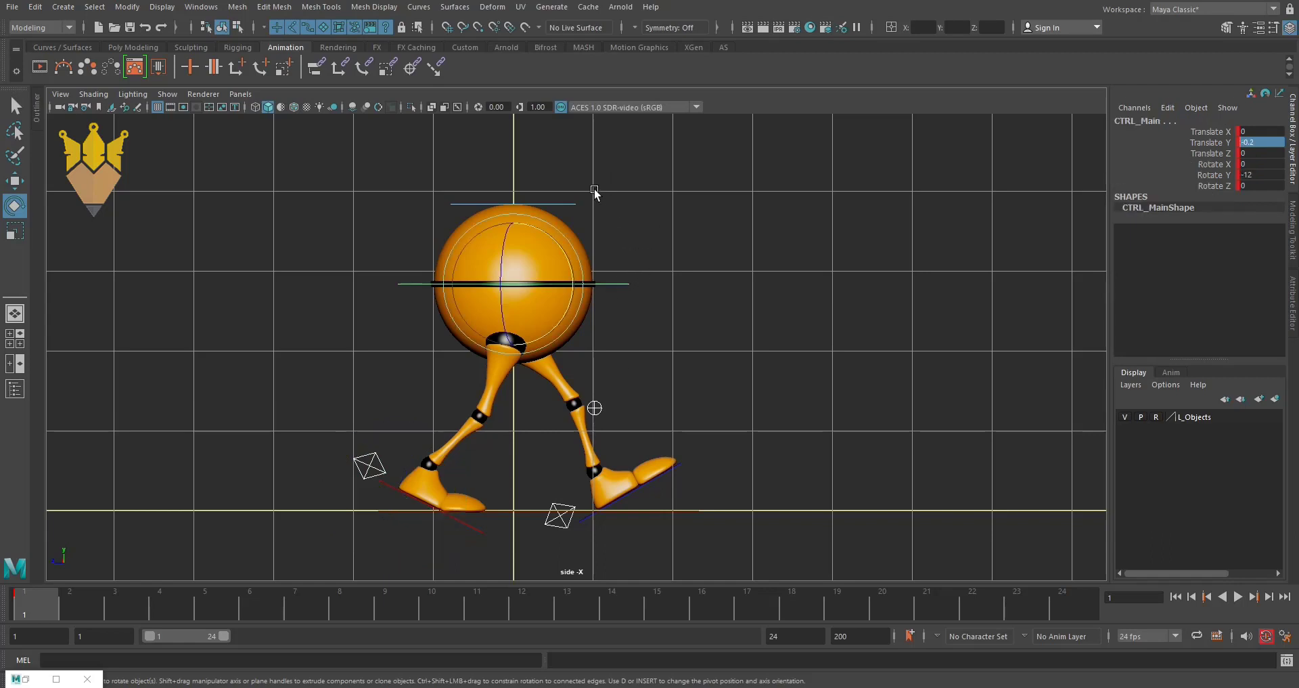
left_click_drag(601, 180, 576, 223)
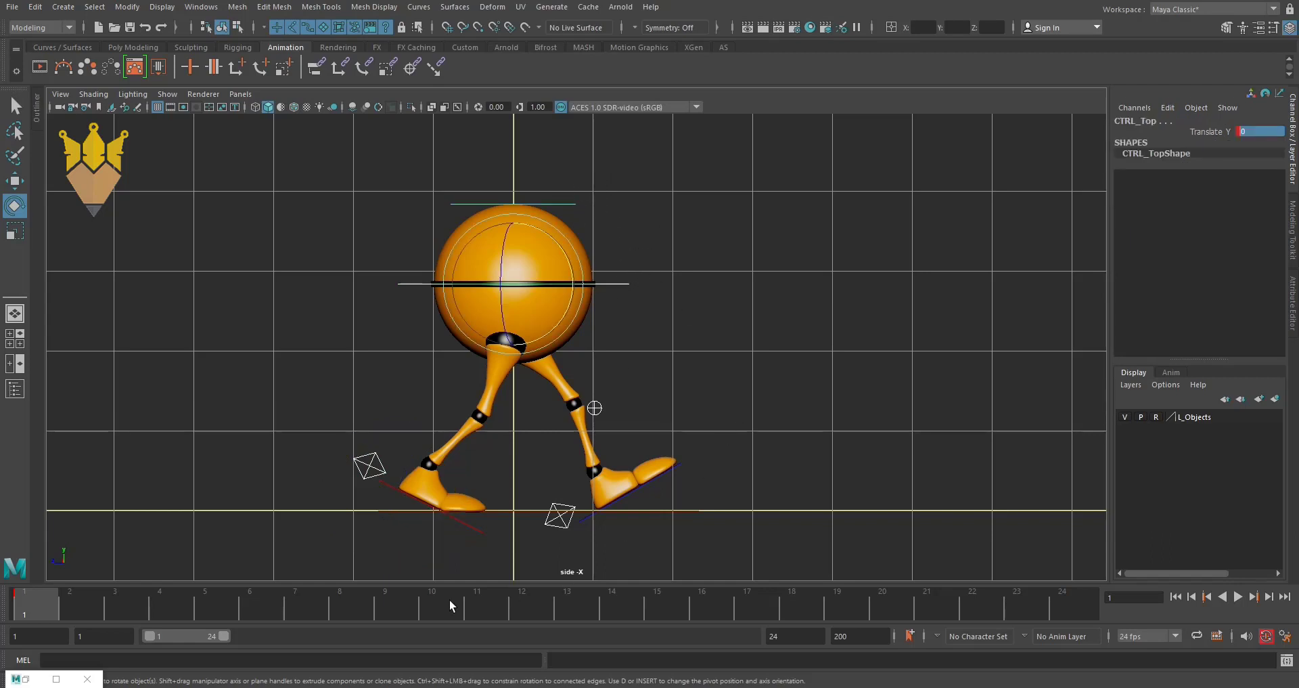
double_click(32, 603)
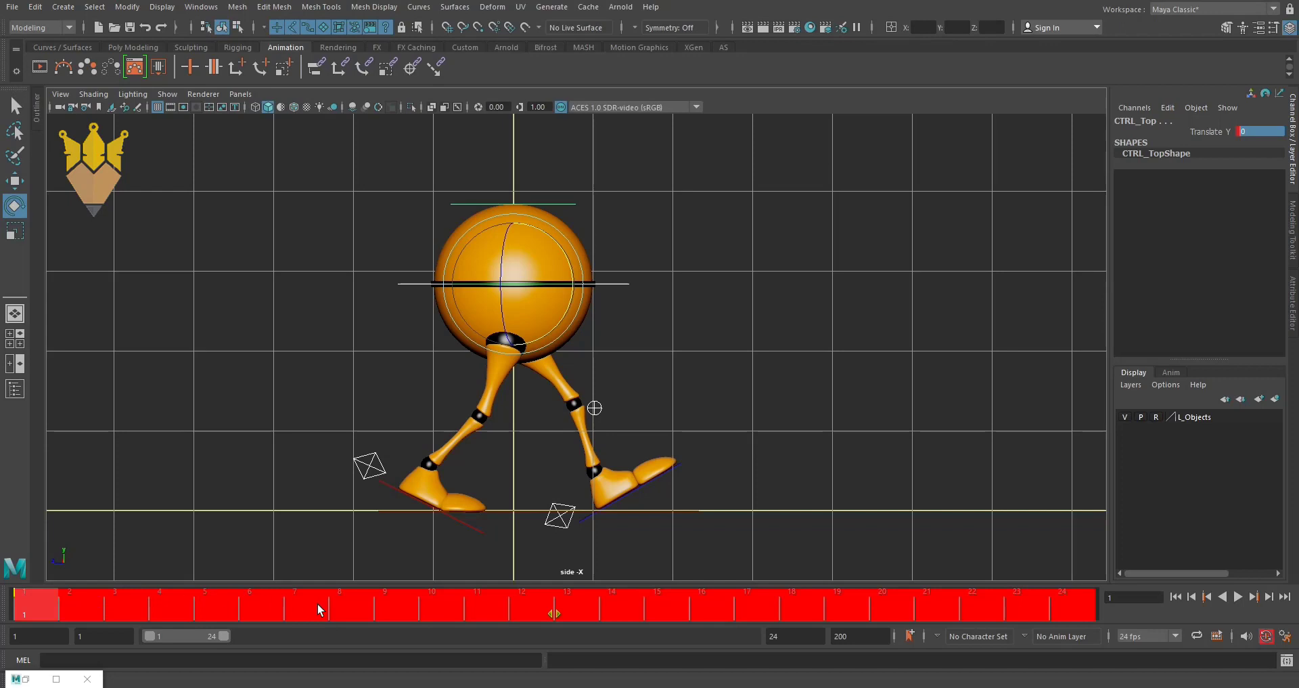
left_click_drag(129, 609, 36, 599)
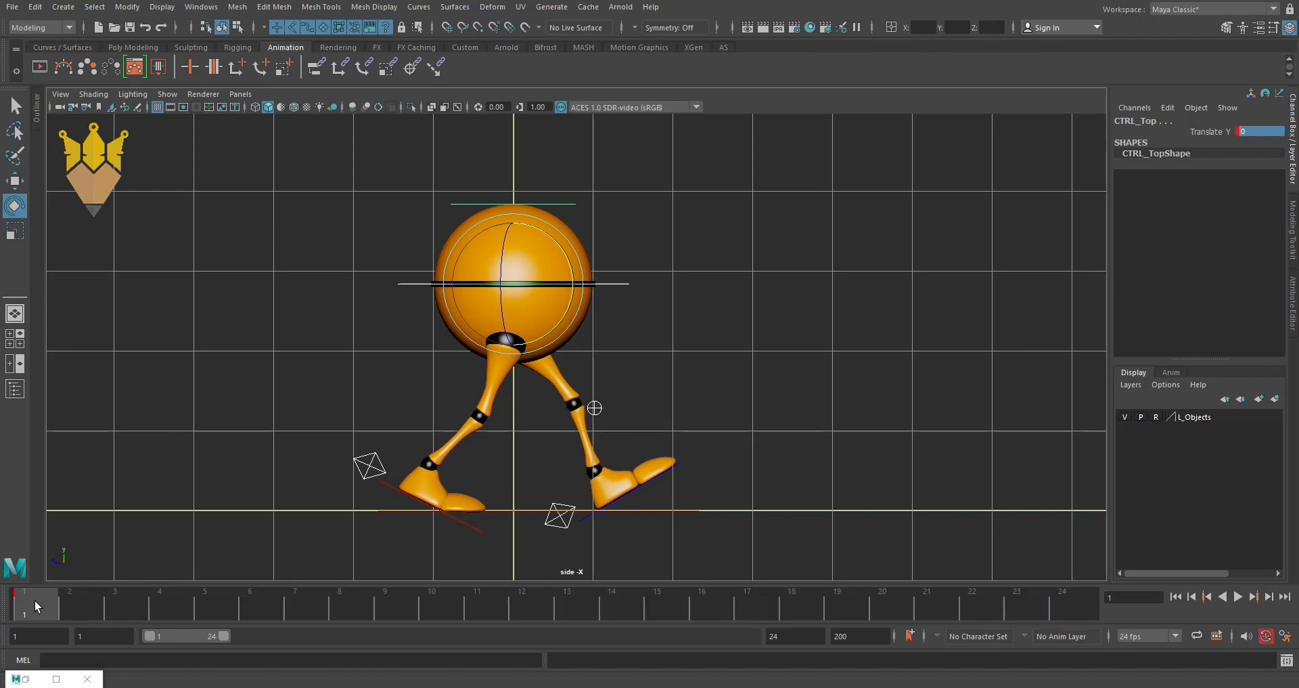
double_click(34, 599)
key("ctrl+z")
double_click(34, 604)
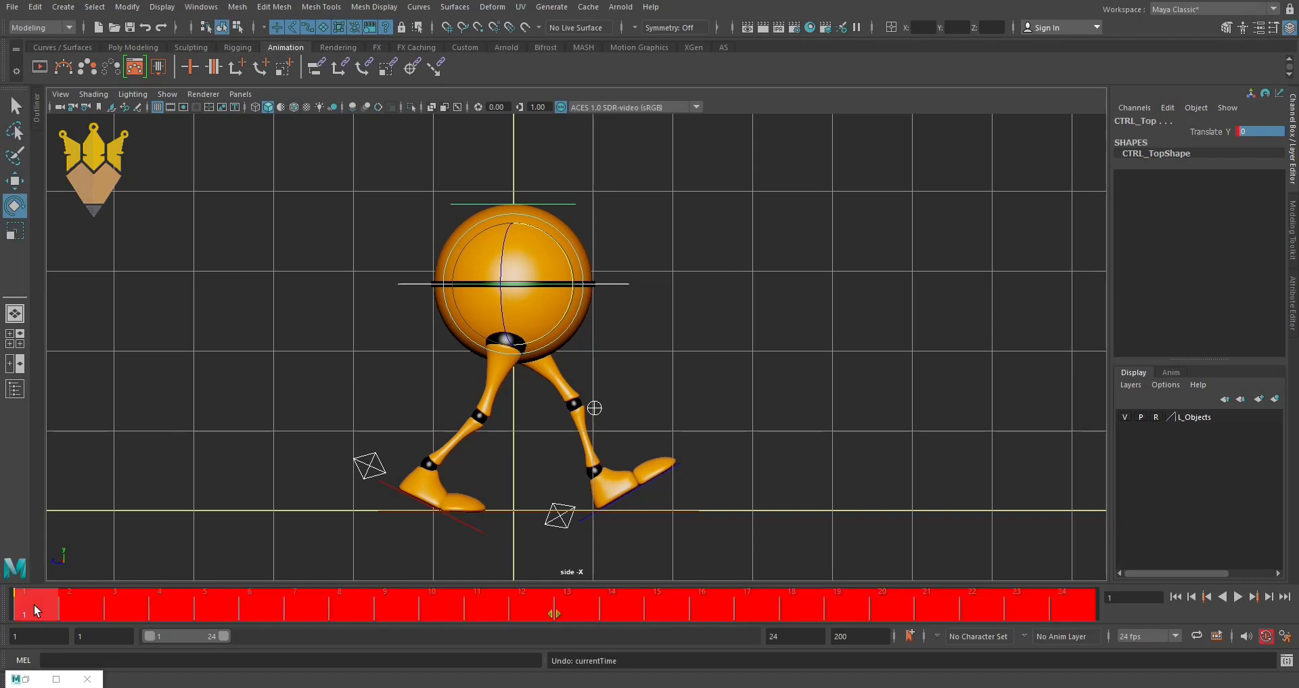
left_click(80, 609)
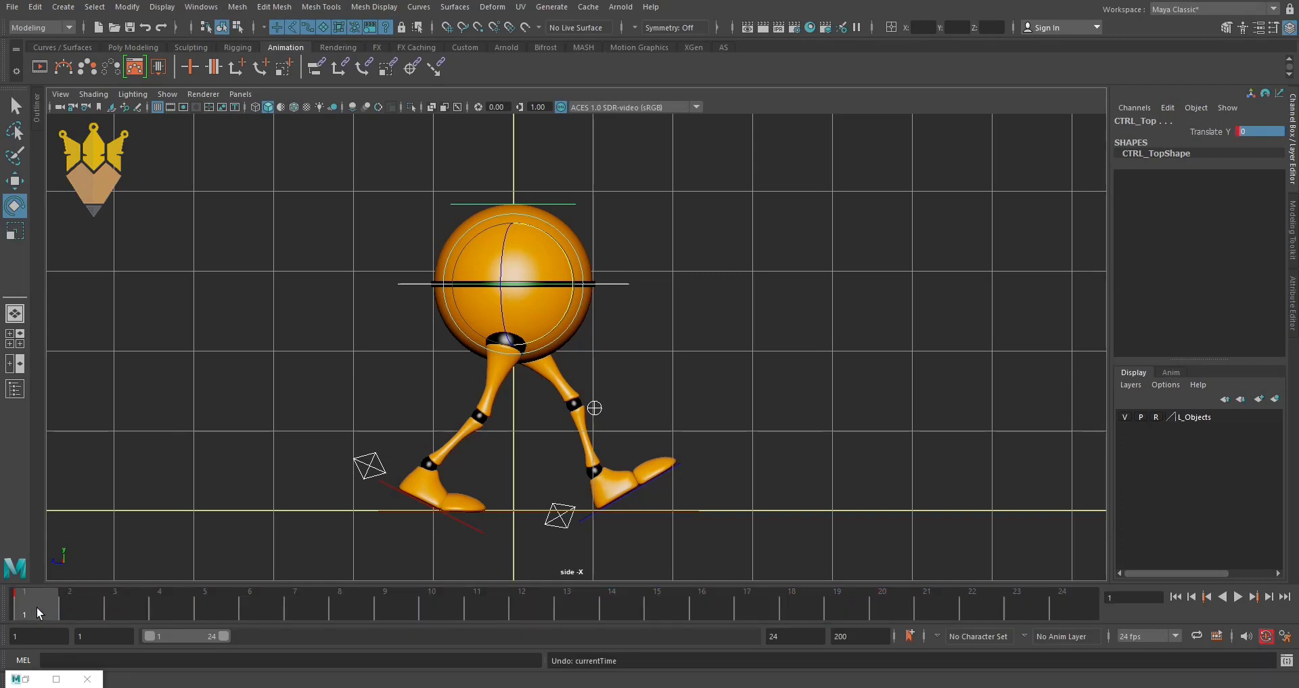
key("alt+v")
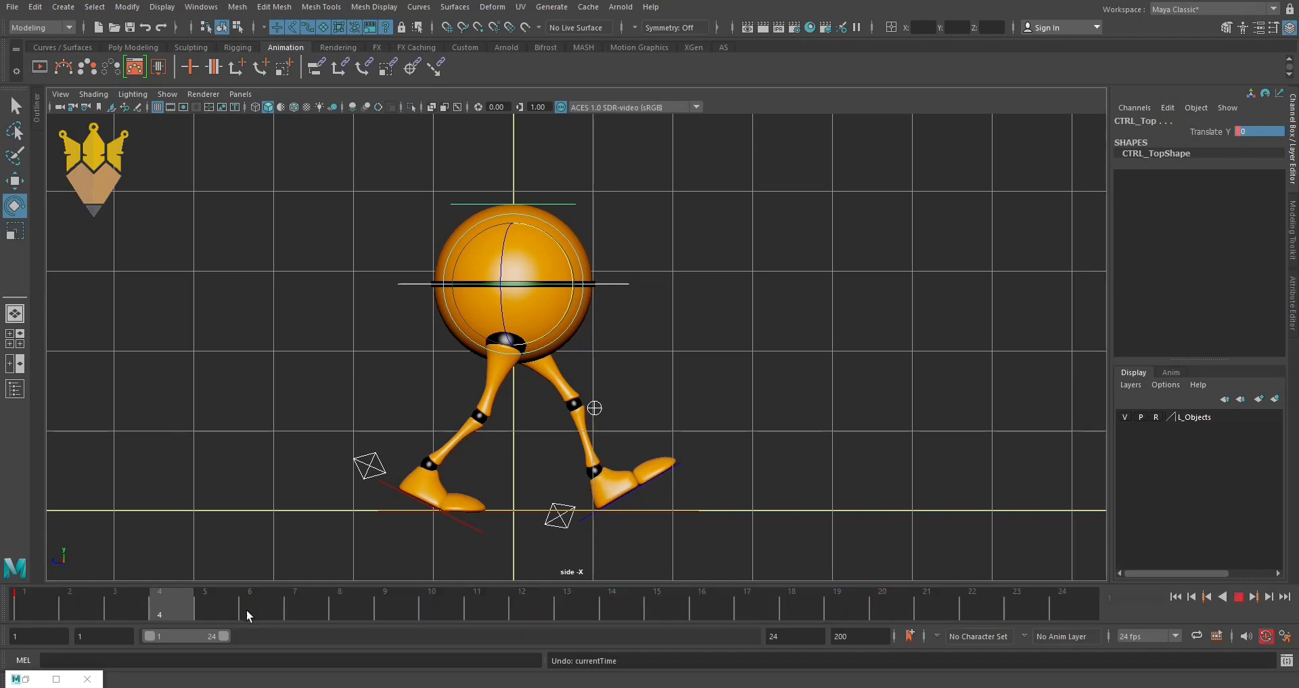
left_click(1075, 613)
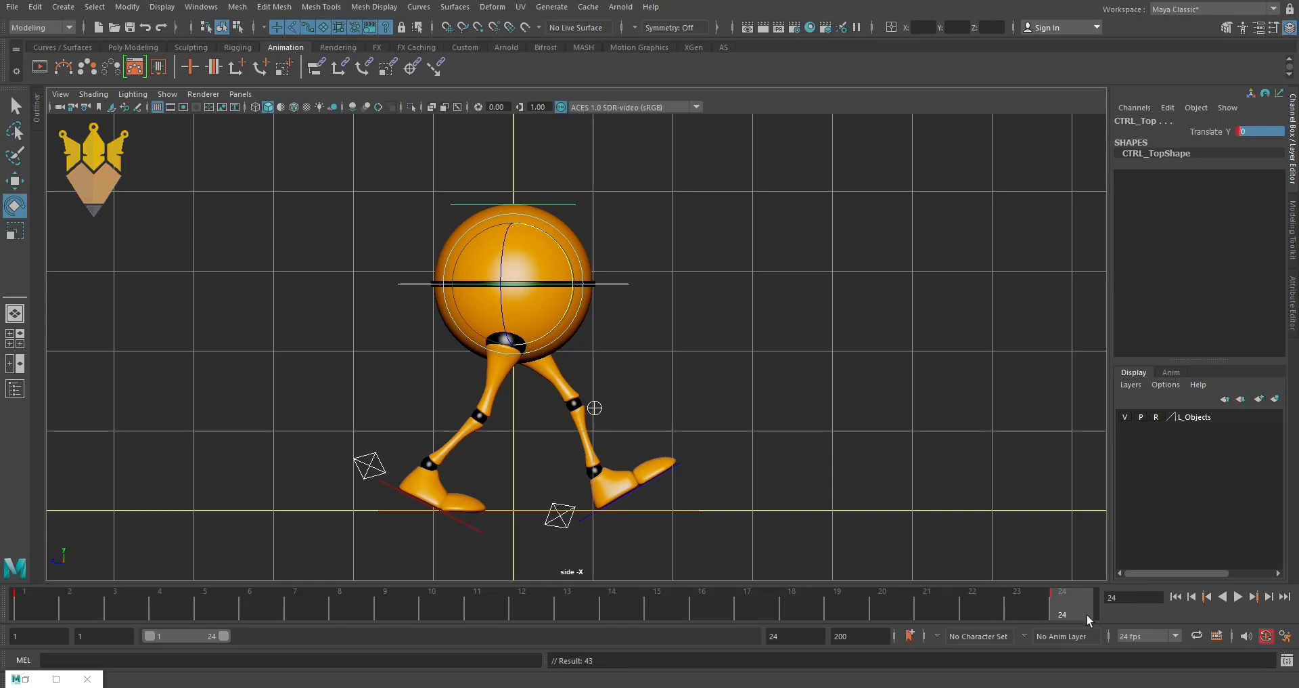
Flip repeatedly between the keyed poses on frames 1 and 24 to compare them.
key("period")
key("period")
key("period")
key("period")
key("period")
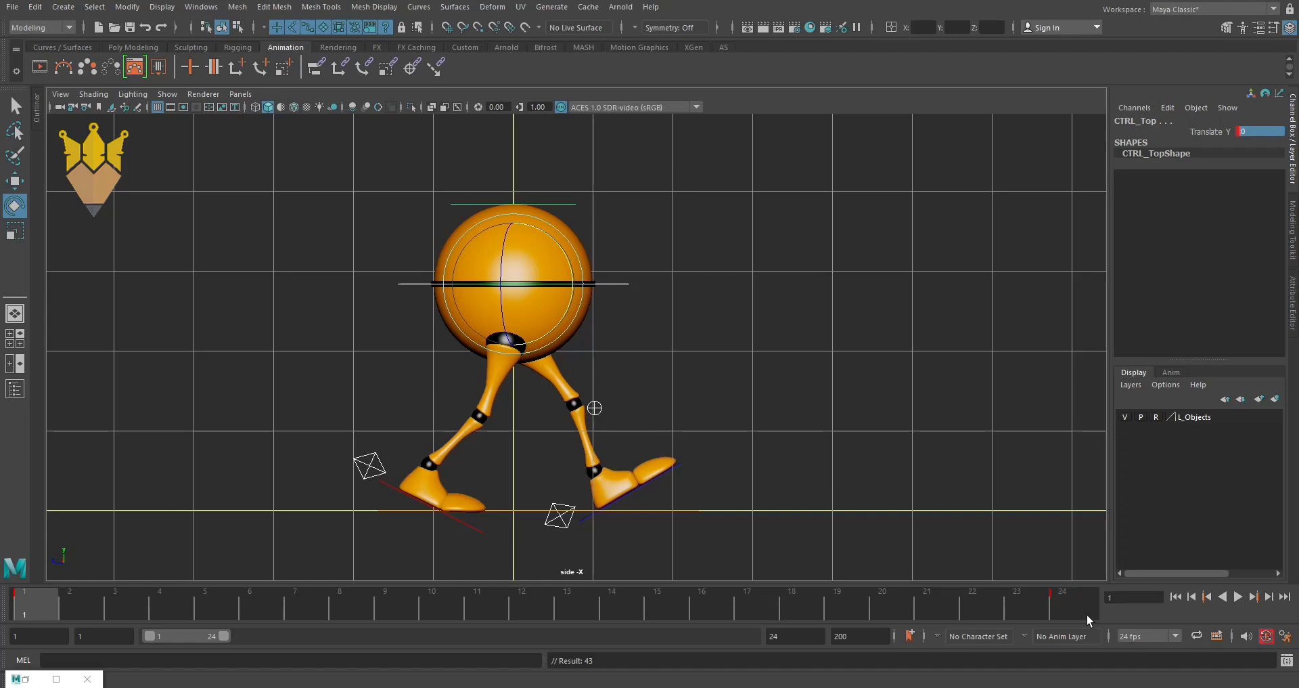
key("period")
key("period")
key("period")
key("period")
key("period")
key("period")
key("period")
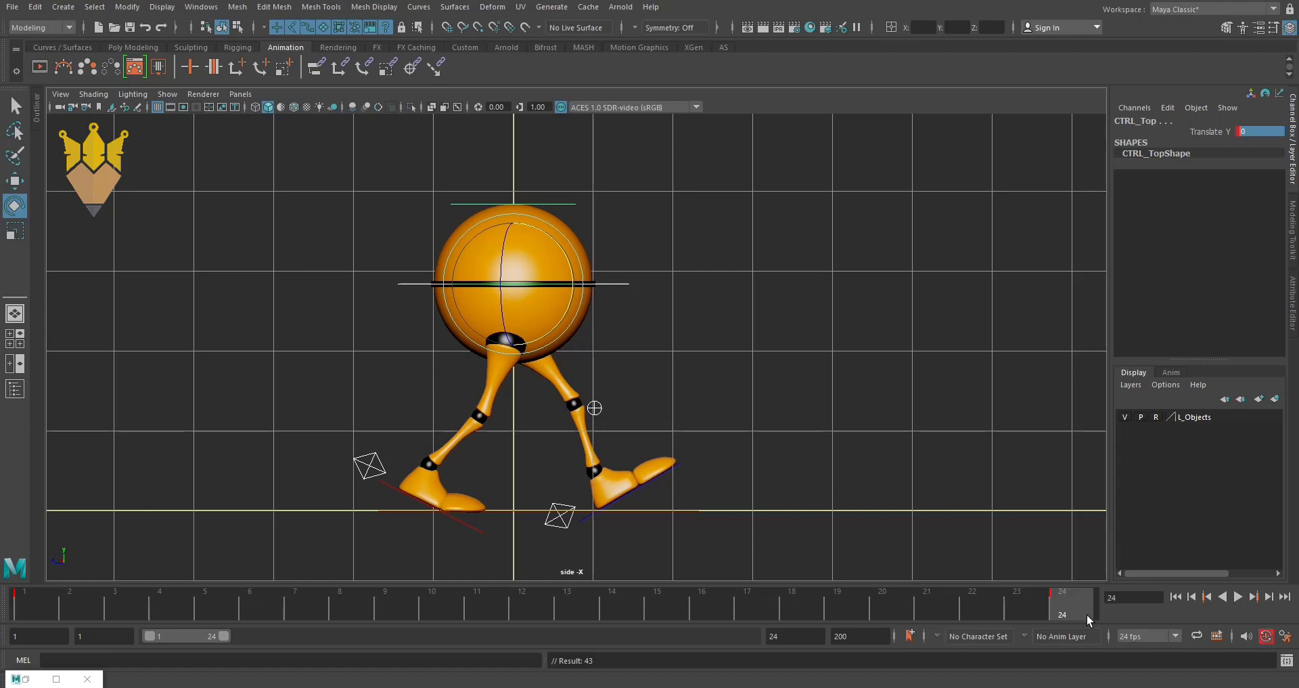
key("period")
Move the right heel control back to about -1.27 in Translate Z on frame 1 and key the same pose on frame 24.
left_click(372, 460)
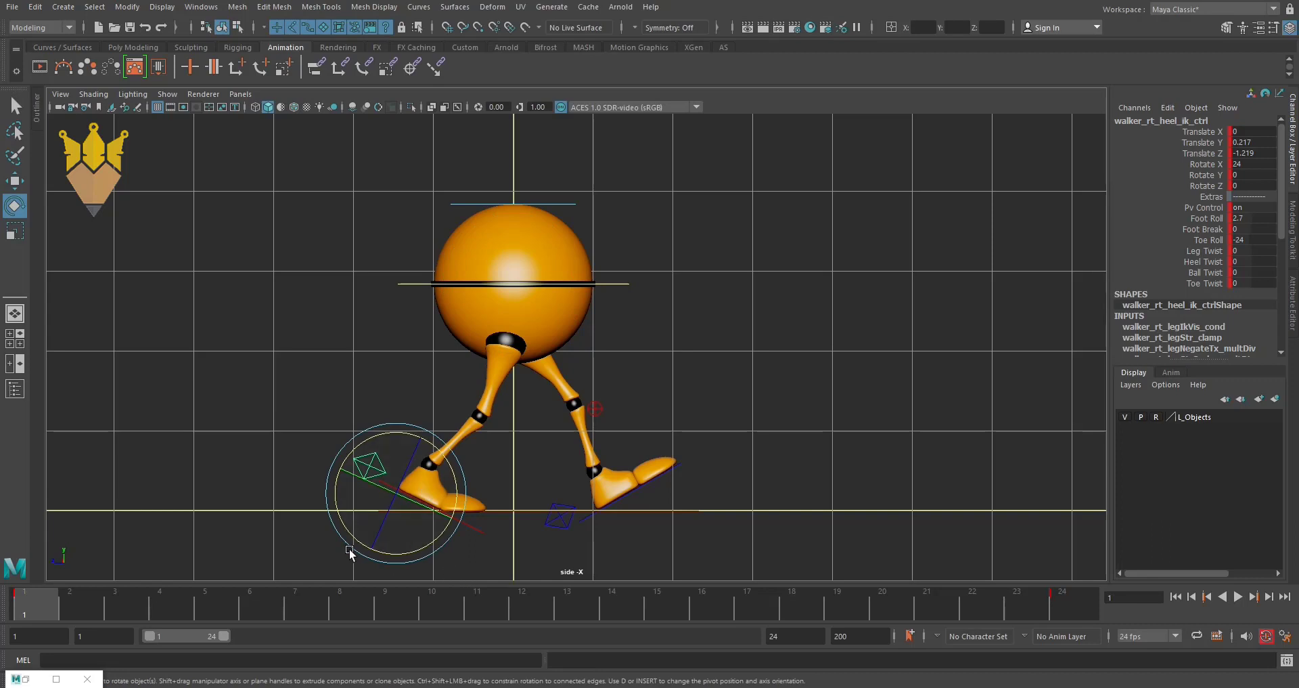
key("w")
left_click_drag(334, 494, 331, 499)
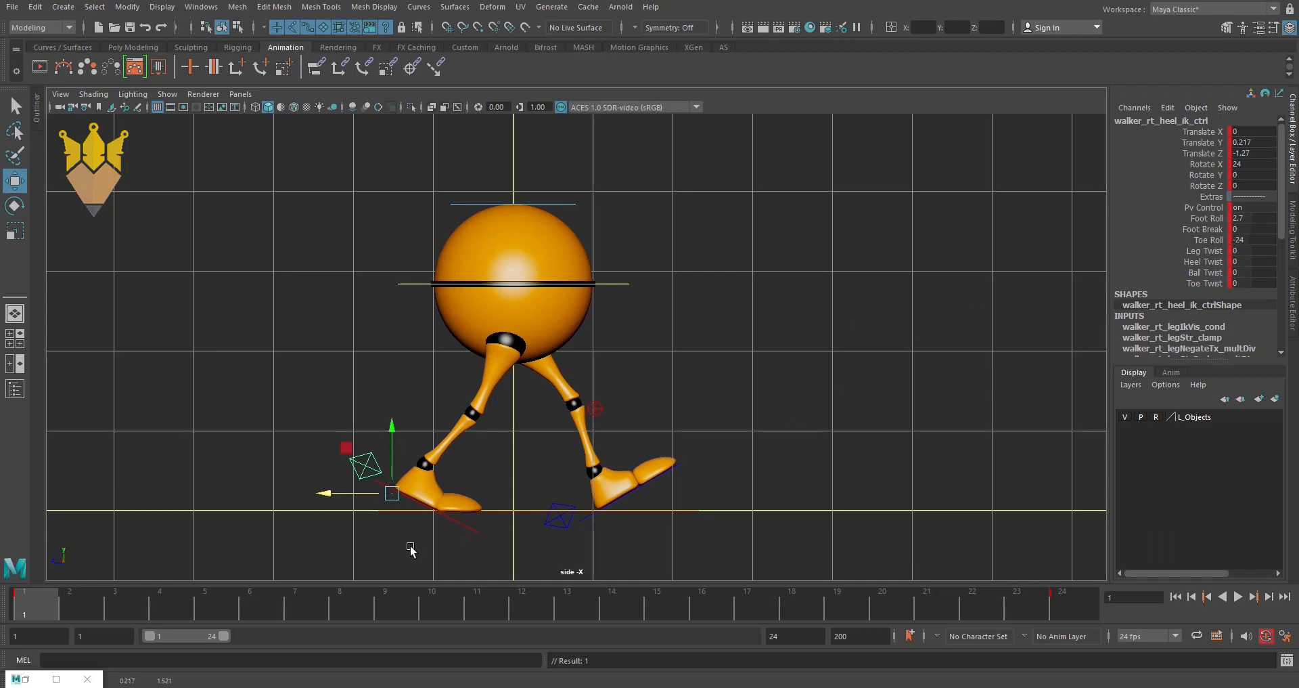
left_click_drag(31, 607, 1062, 607)
key("s")
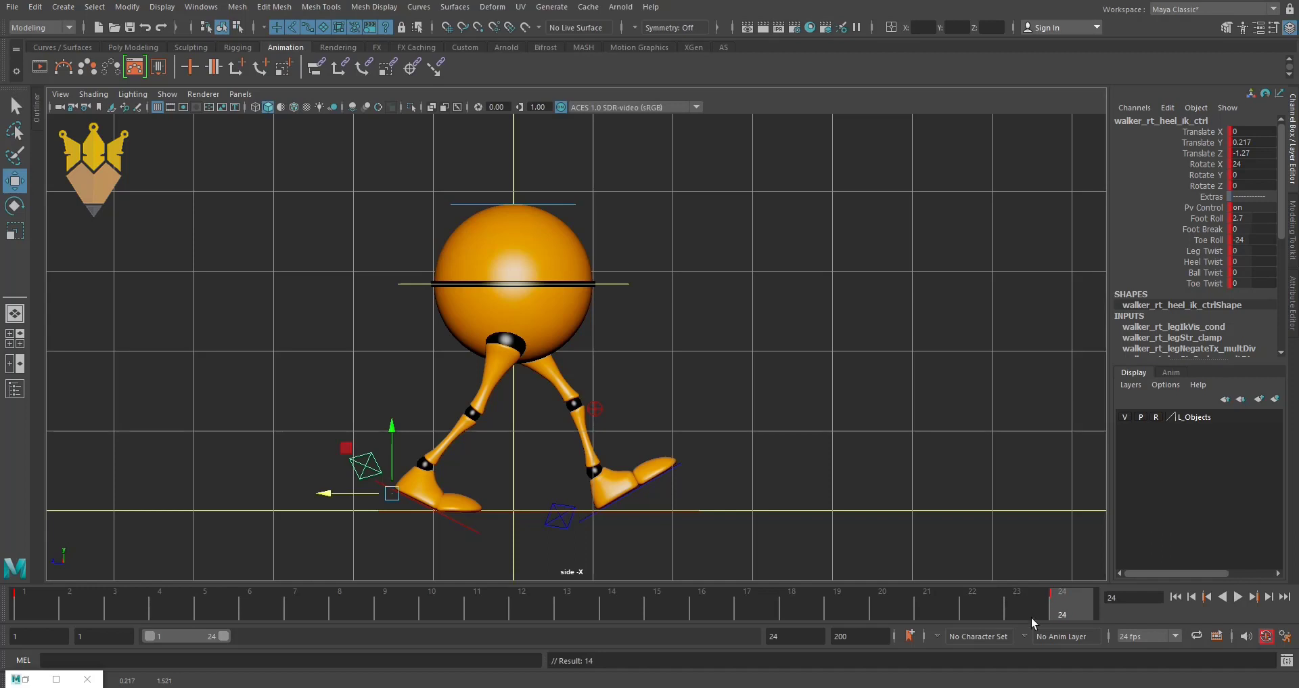
key("period")
key("period")
key("period")
key("period")
key("period")
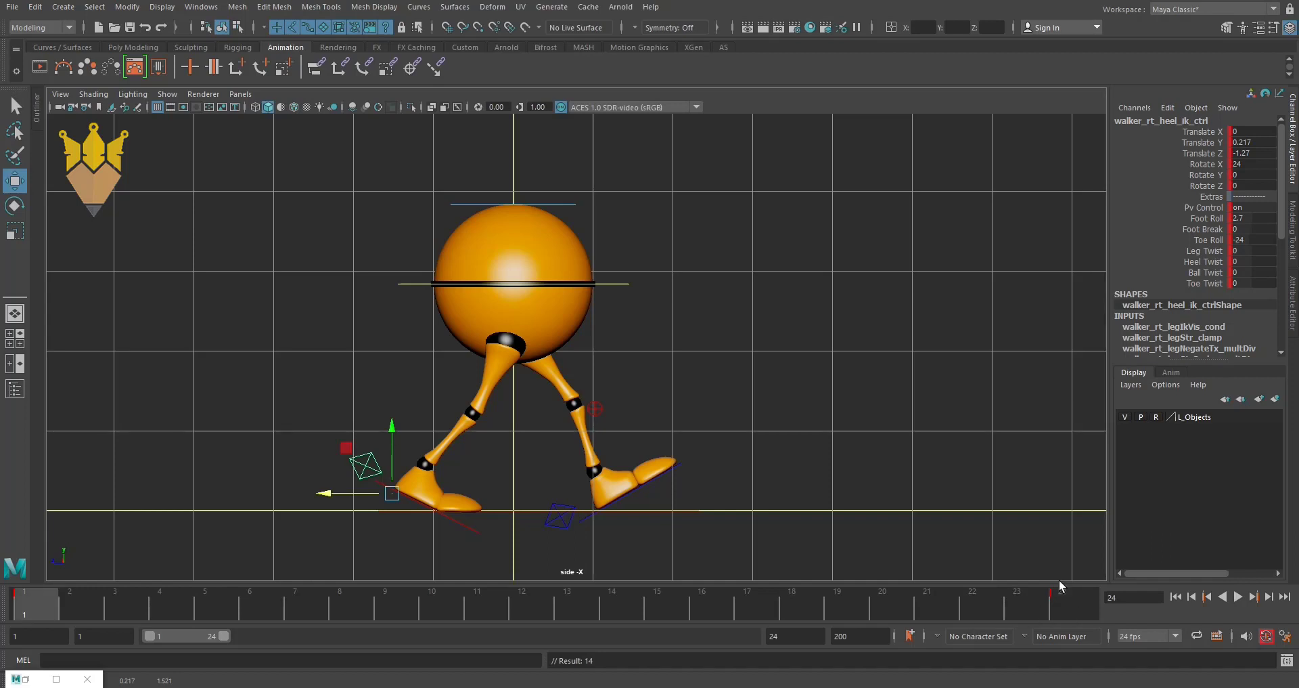
Flip repeatedly between the keyed frames 1 and 24, and play the animation to check the loop.
key("period")
key("period")
key("period")
key("period")
key("period")
key("period")
key("period")
key("period")
key("period")
key("period")
key("period")
key("period")
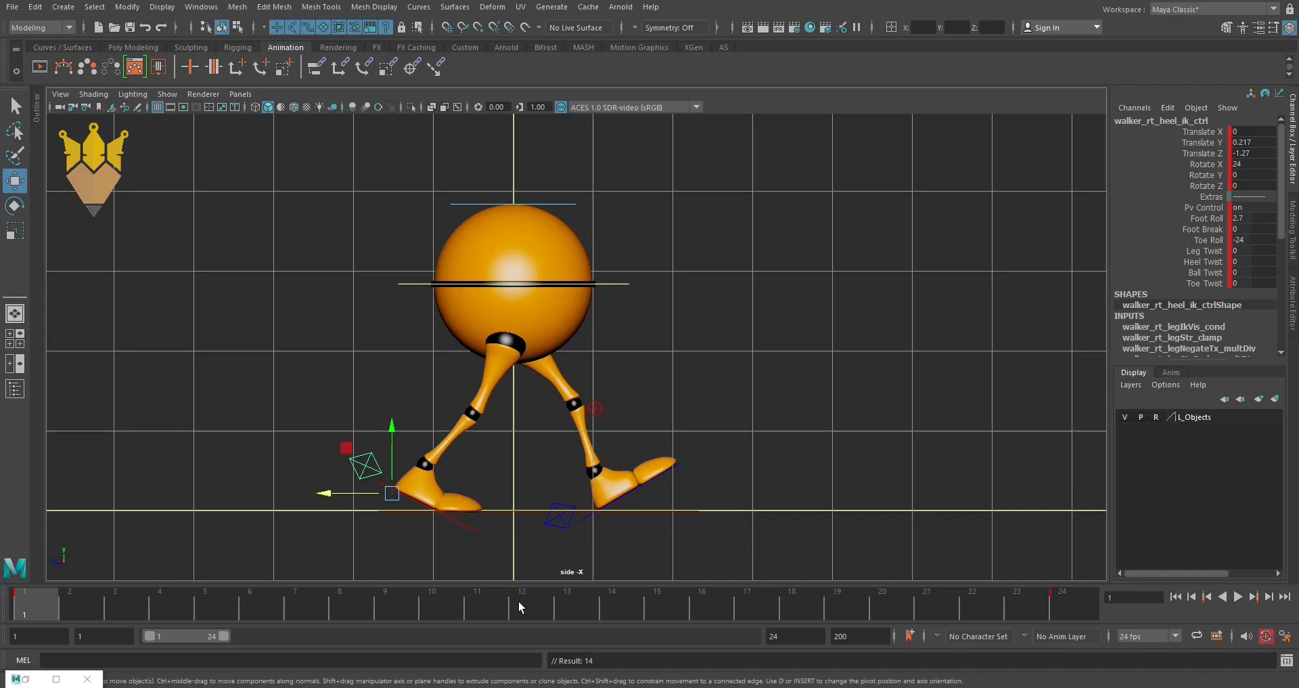
key("alt+v")
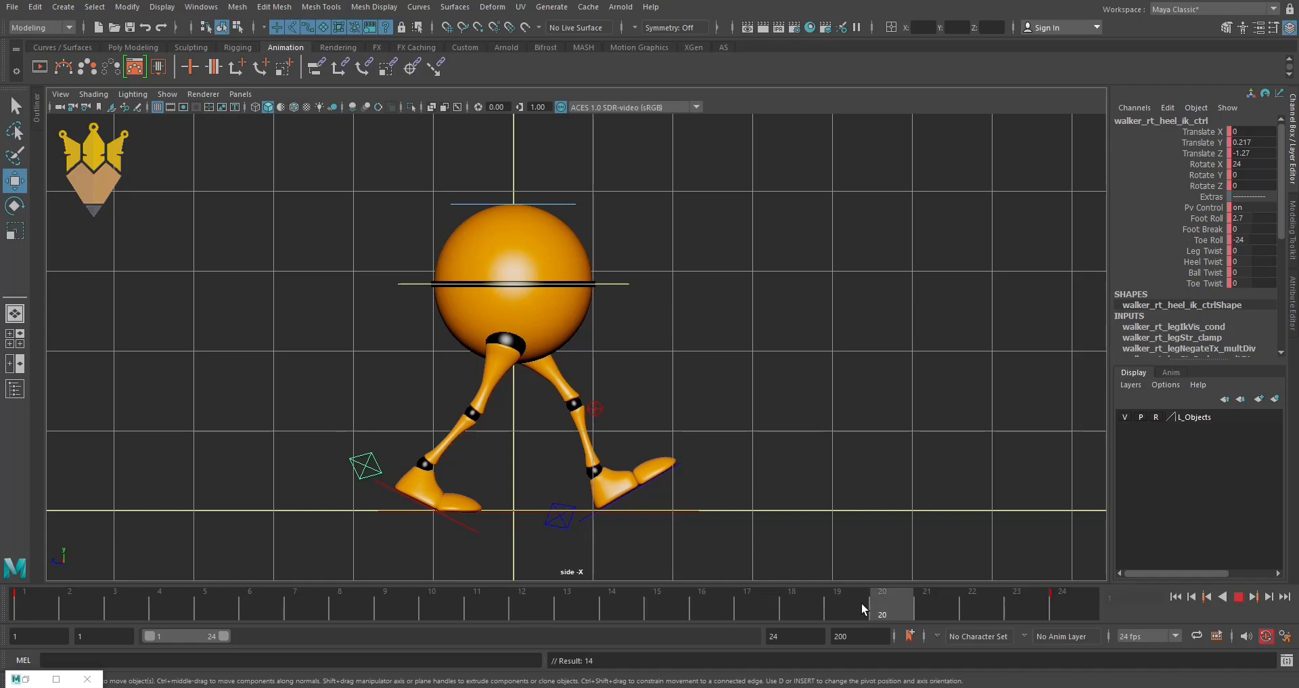
On frame 12, set the left heel control's Translate Y to 0.217 to match the right heel control.
left_click(519, 615)
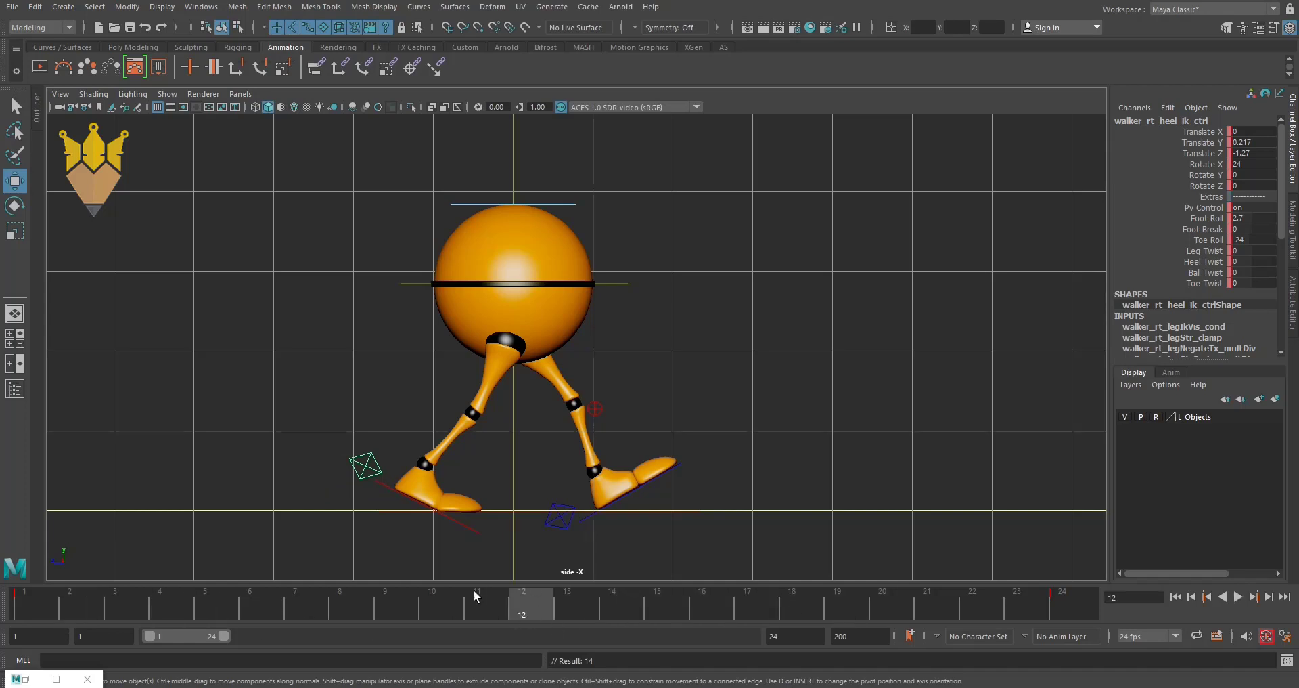
double_click(1261, 143)
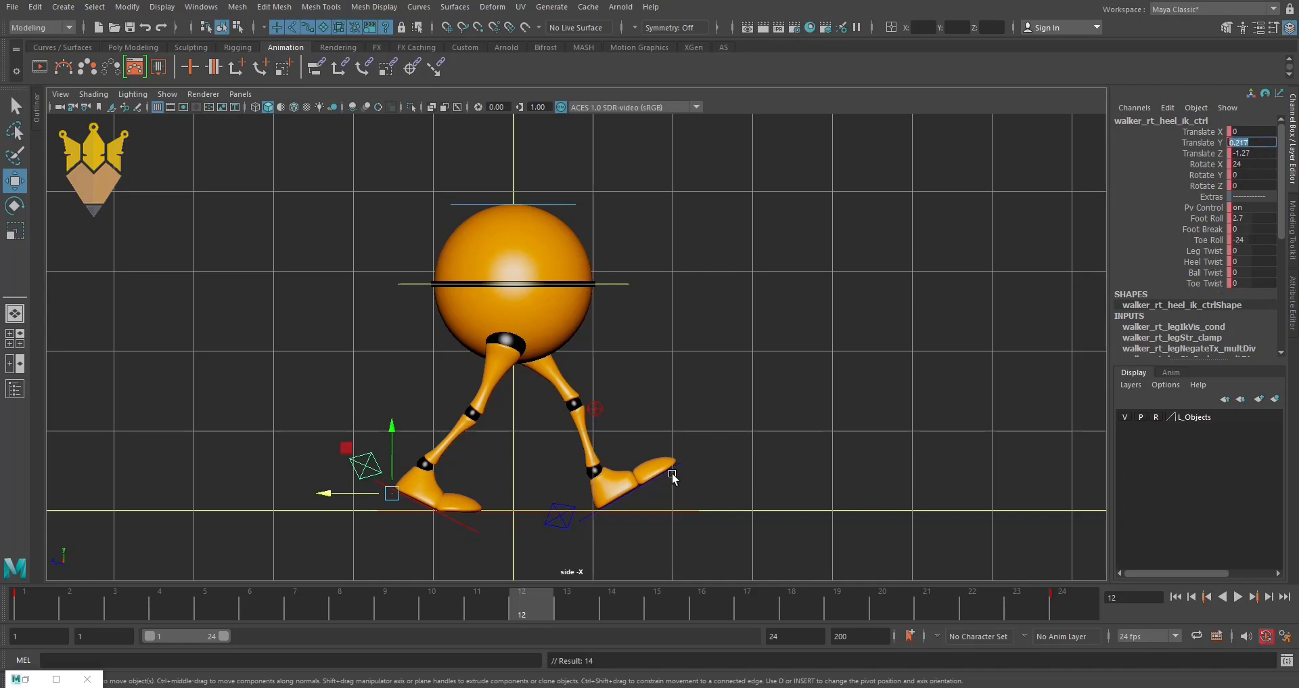
left_click(550, 521)
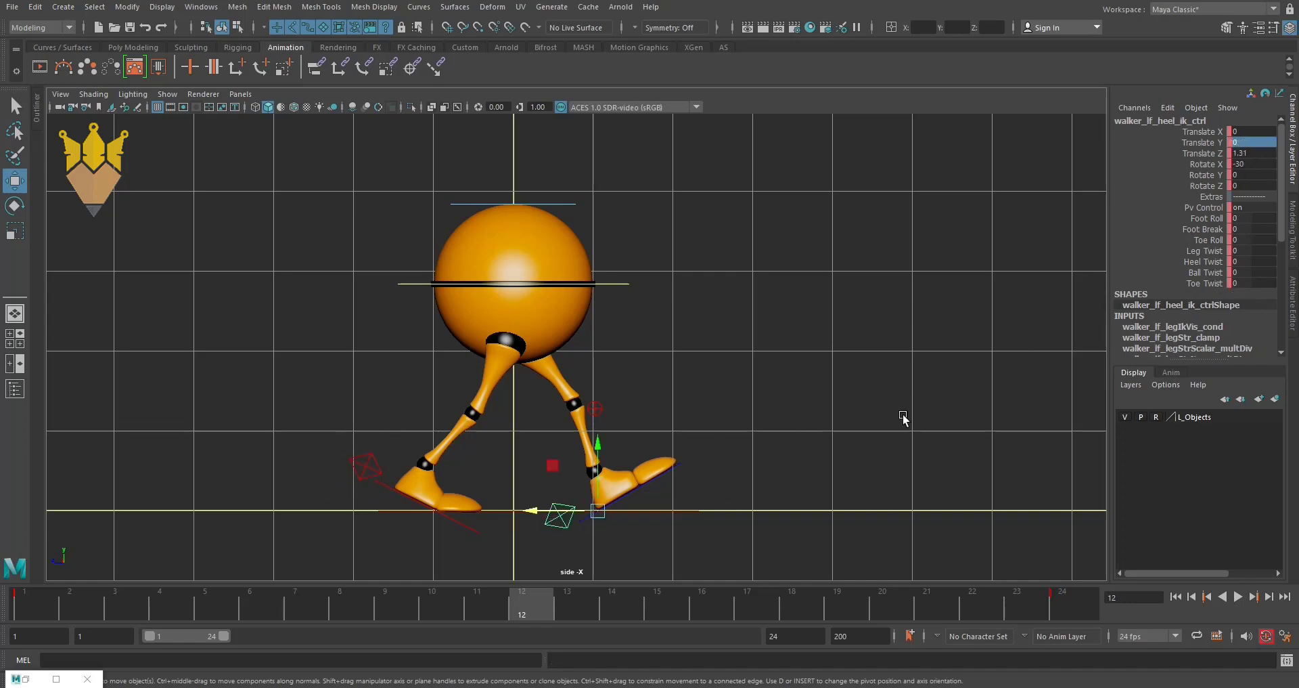
double_click(1256, 139)
type("0.217")
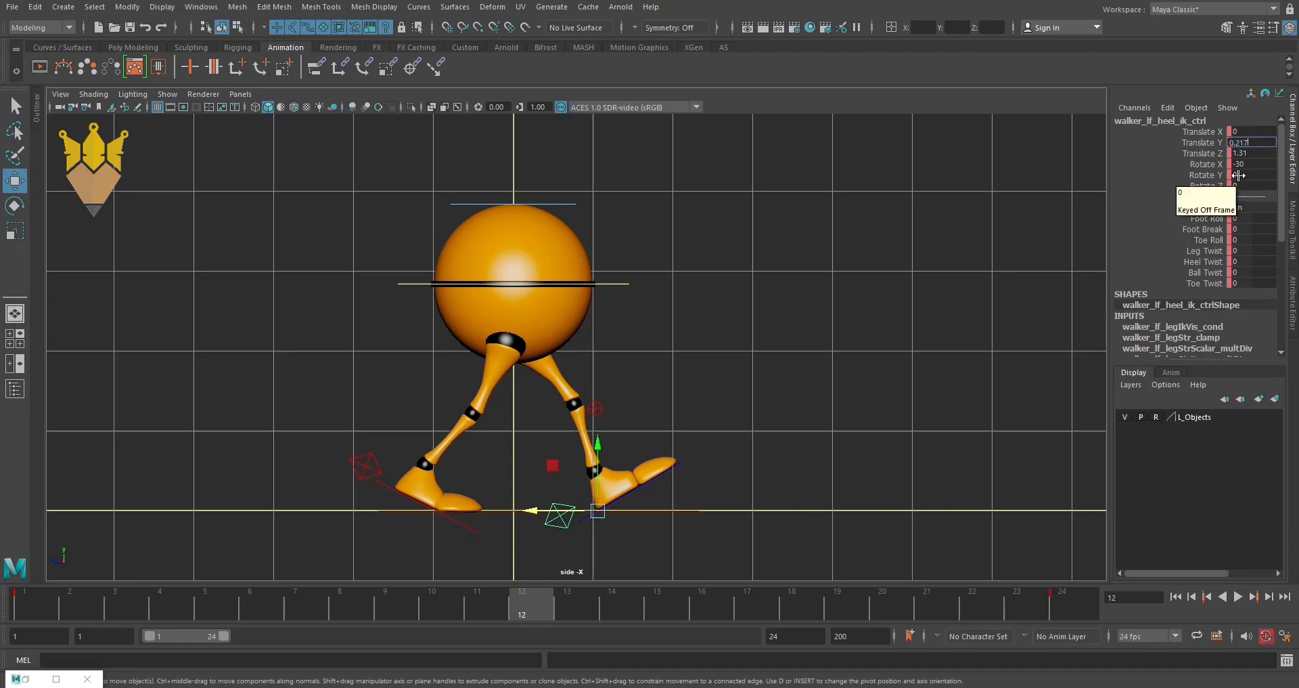
key("Return")
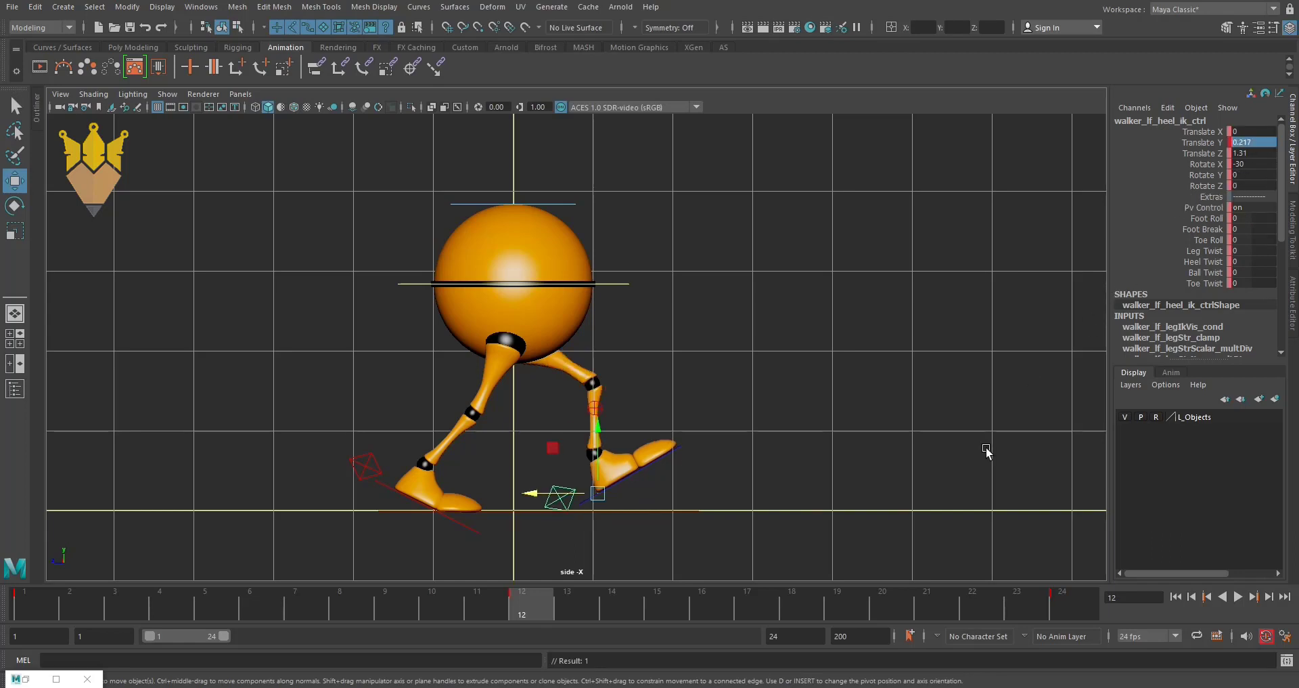
Copy the right heel control's Translate Z of -1.27 to the left heel control on frame 12.
left_click(371, 462)
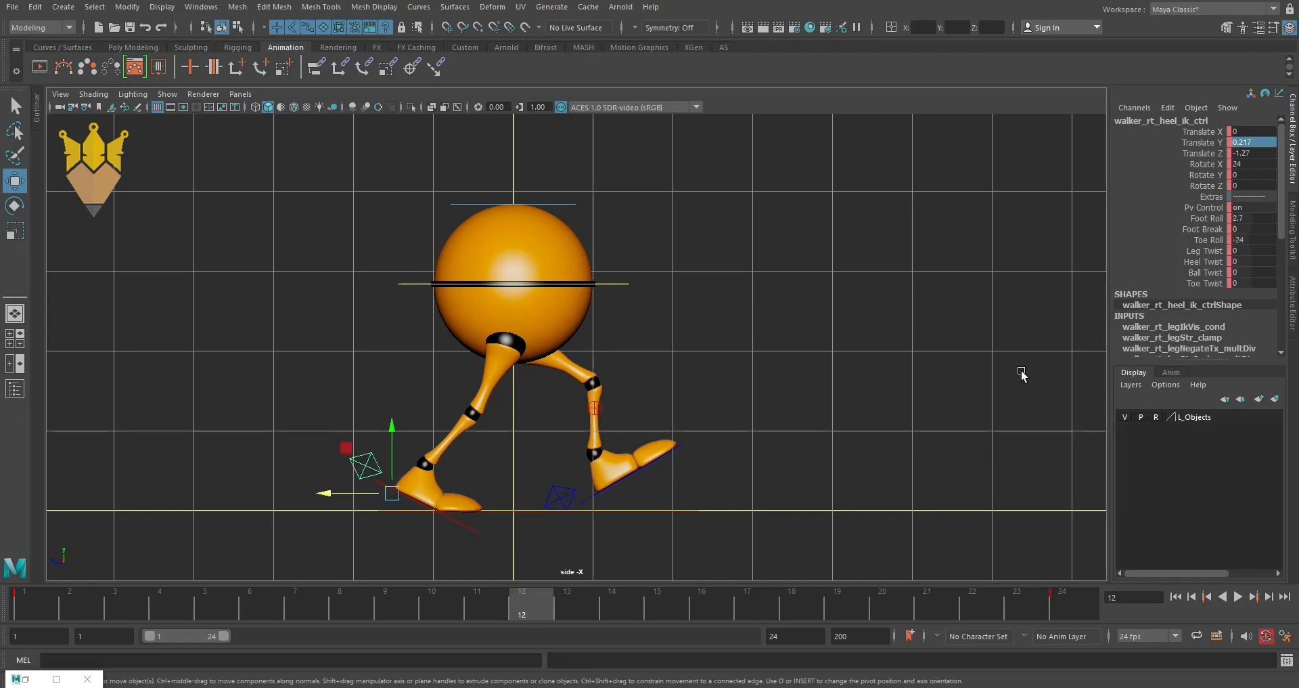
double_click(1244, 153)
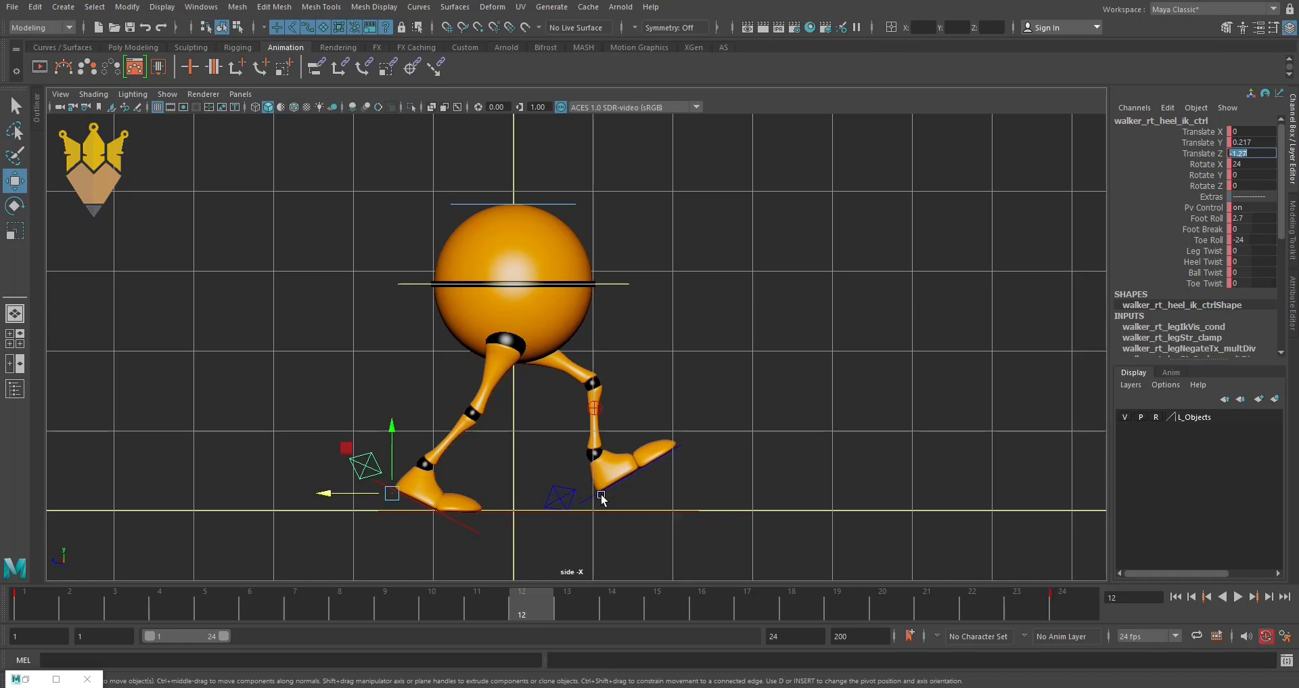
left_click(565, 494)
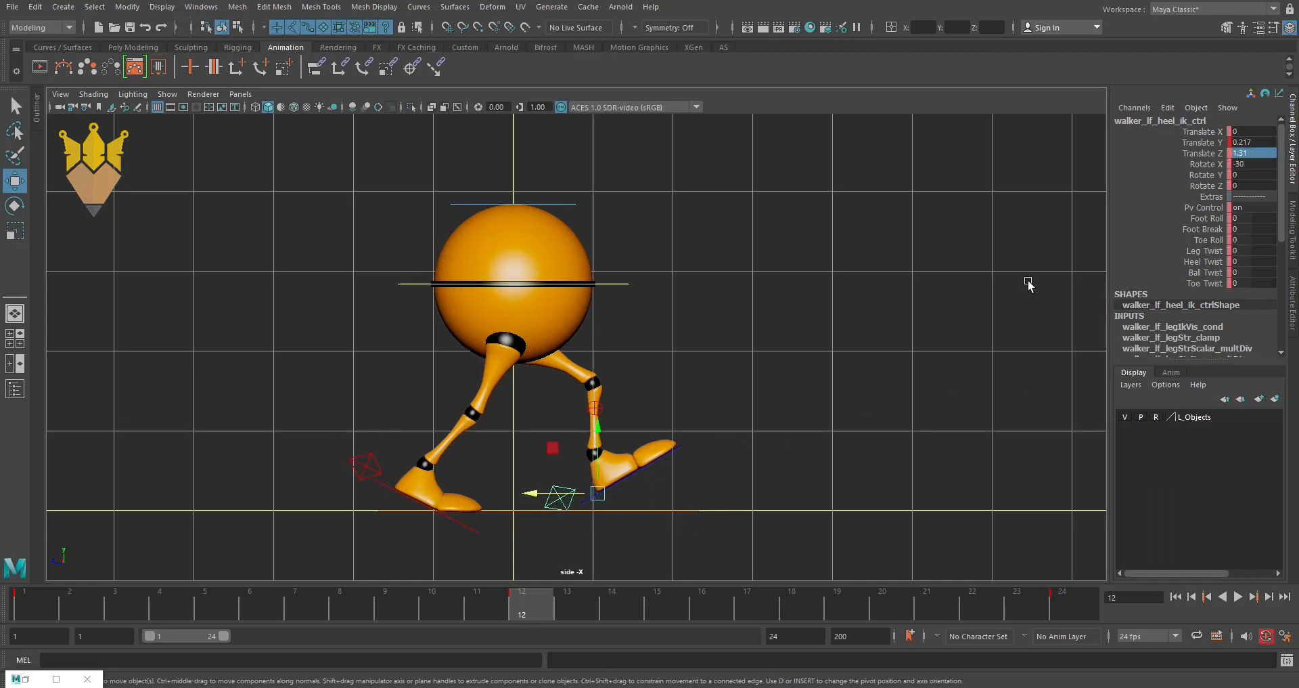
double_click(1244, 153)
type("-1.27")
key("Return")
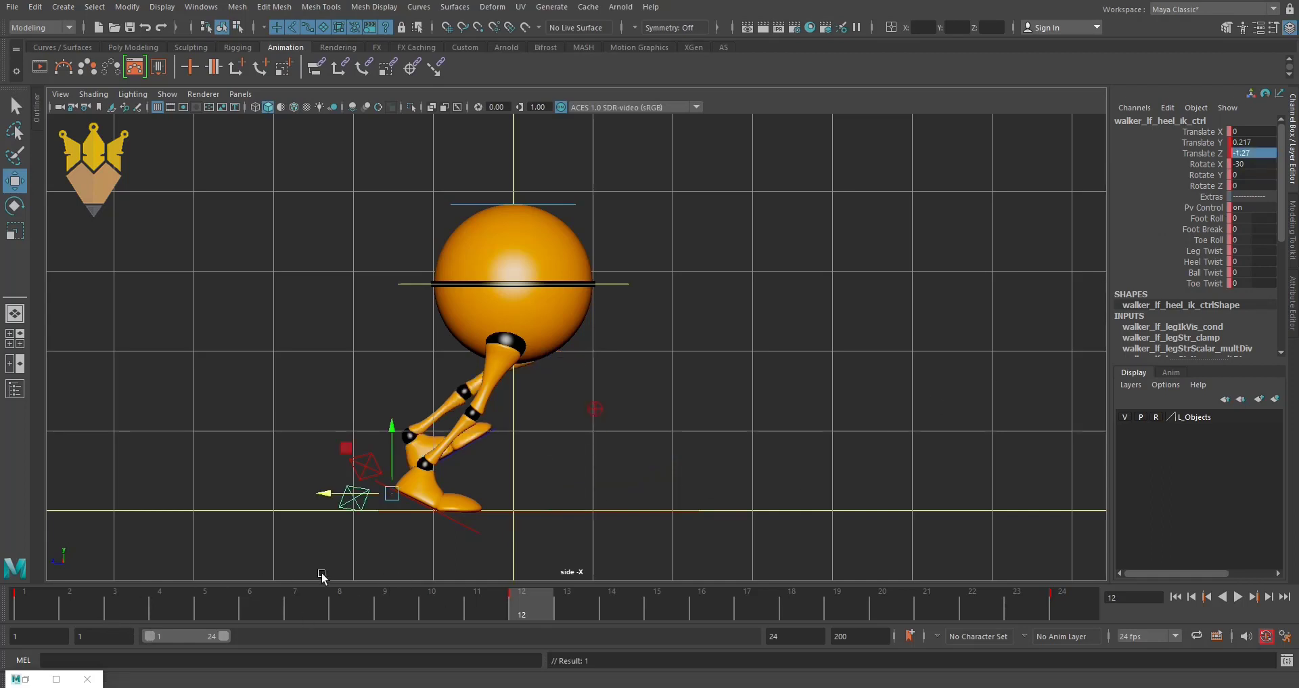
Set the left heel control's Rotate X to 24 on frame 12, matching the right heel control.
left_click(377, 550)
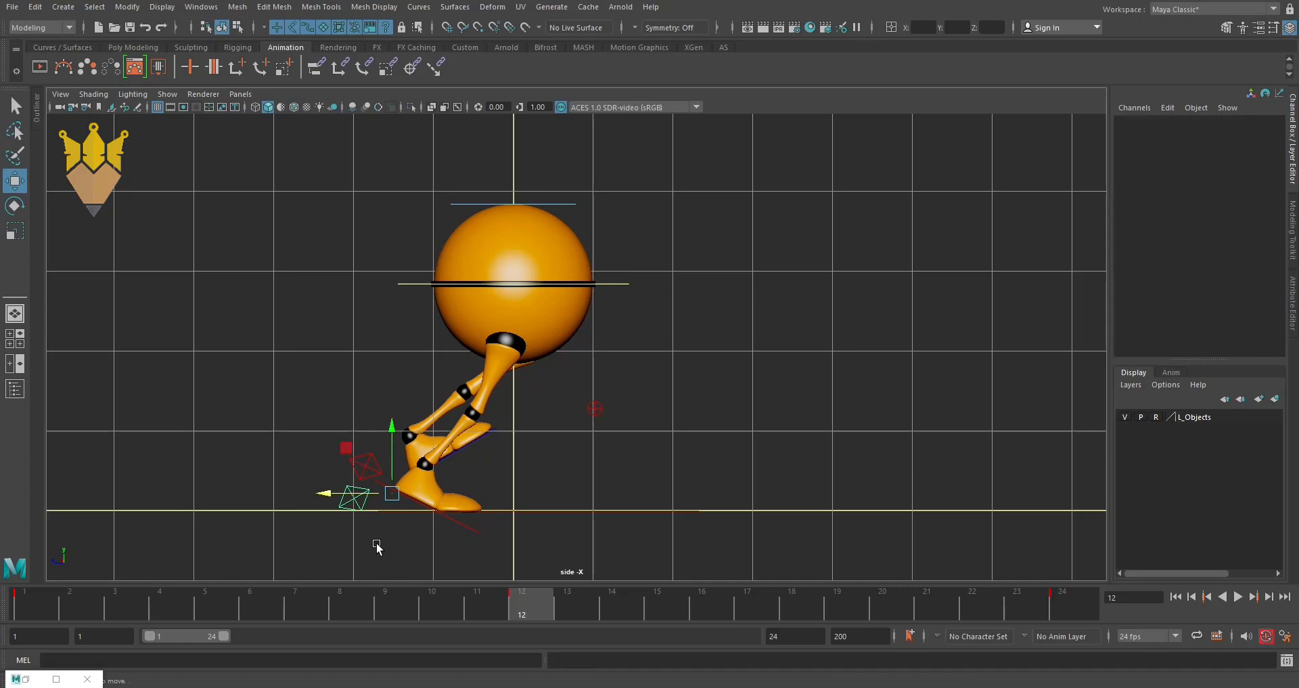
left_click(368, 460)
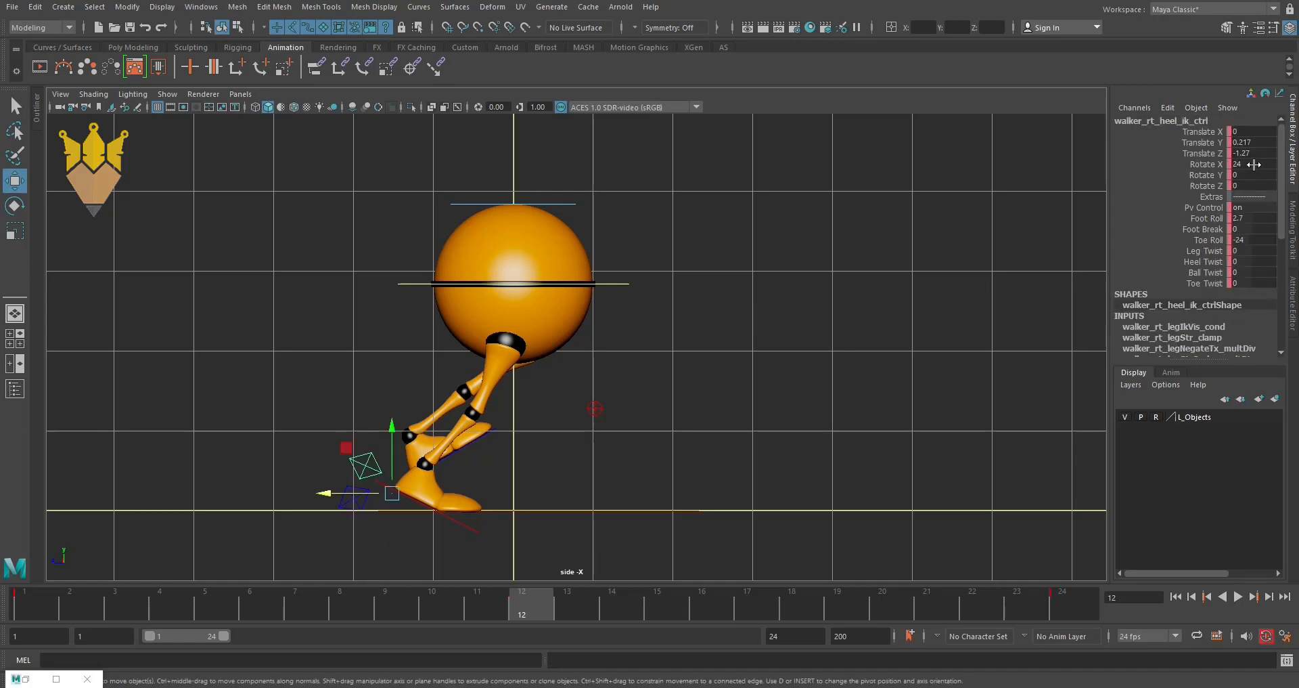
left_click(348, 568)
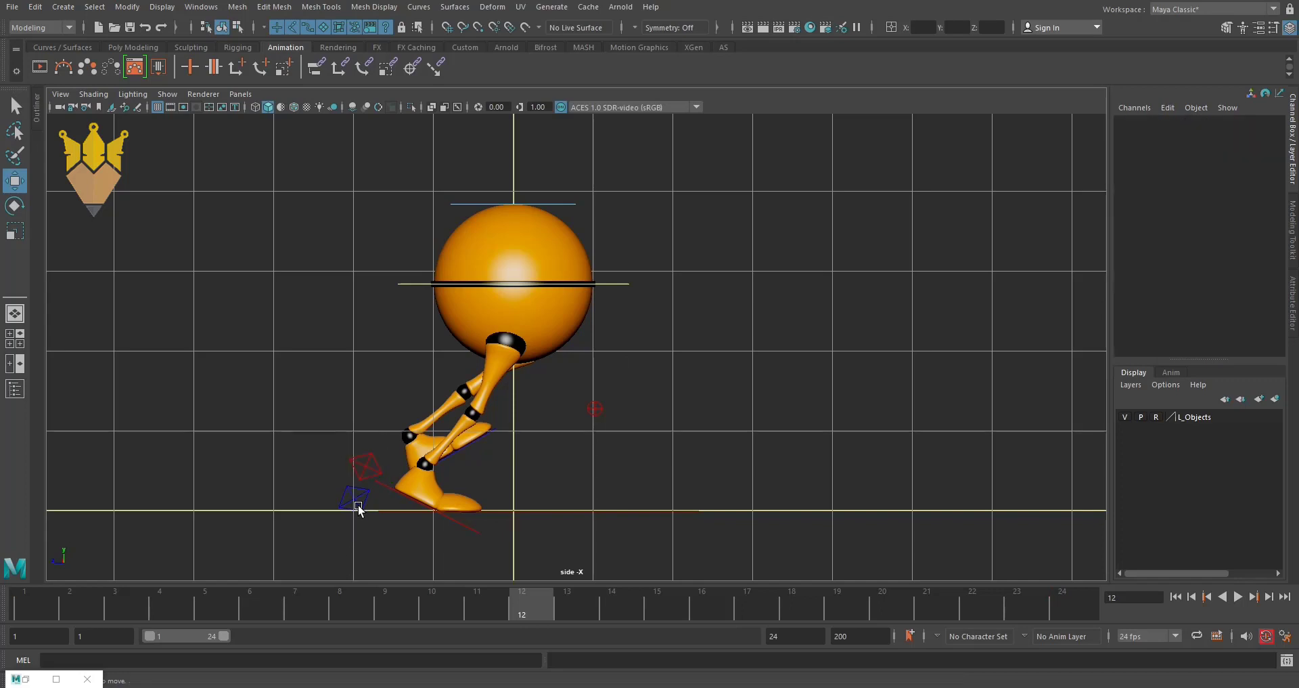
left_click(358, 504)
double_click(1252, 164)
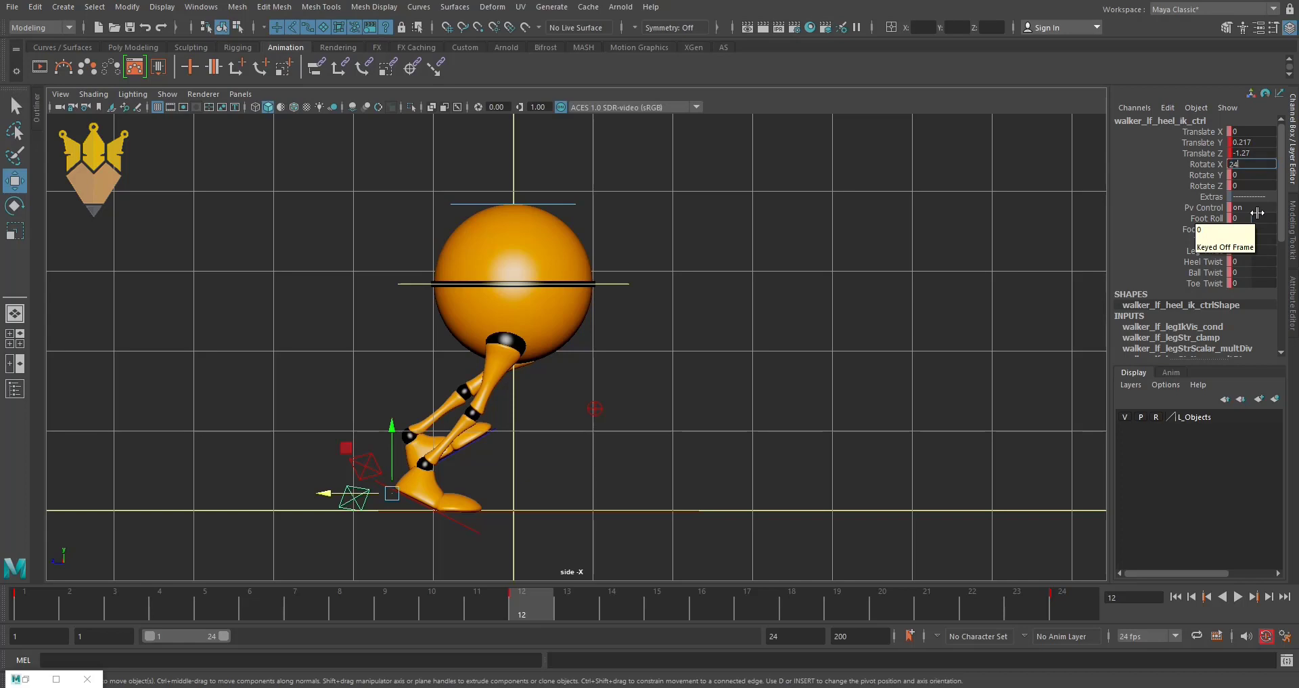
key("Return")
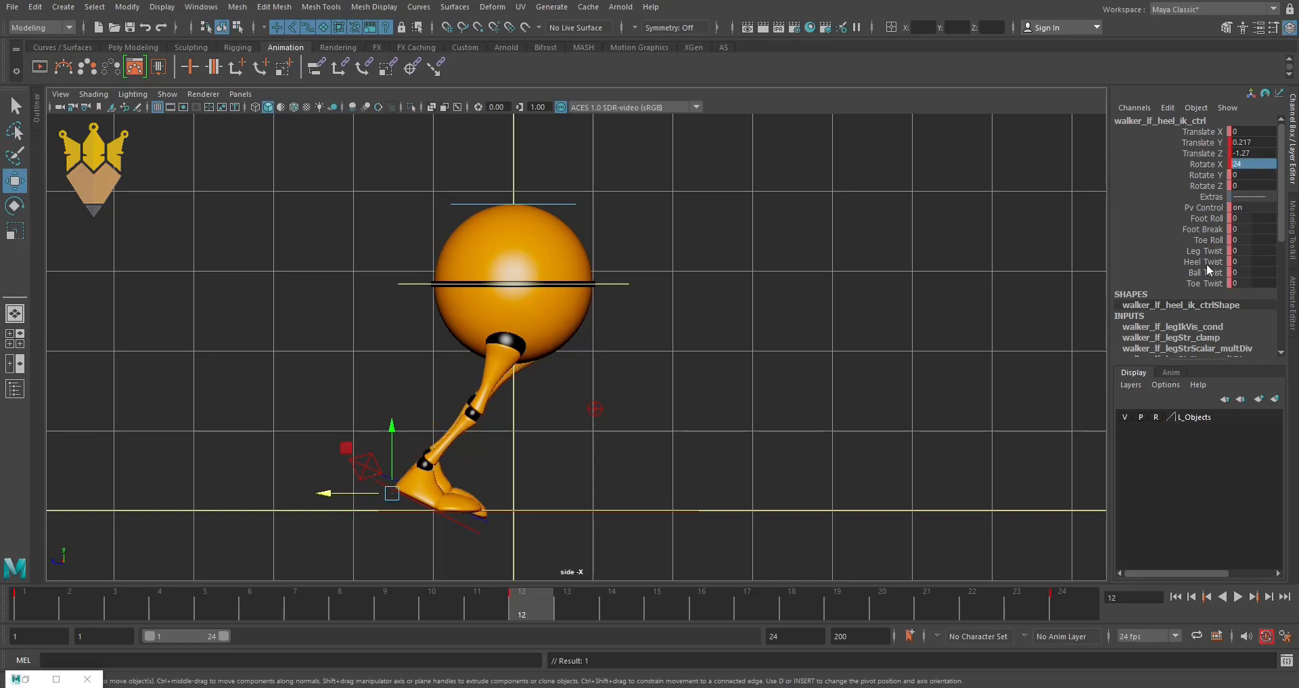
Inspect both heel controls' values on frame 1 and review the leg motion between frames 1 and 12.
left_click(55, 601)
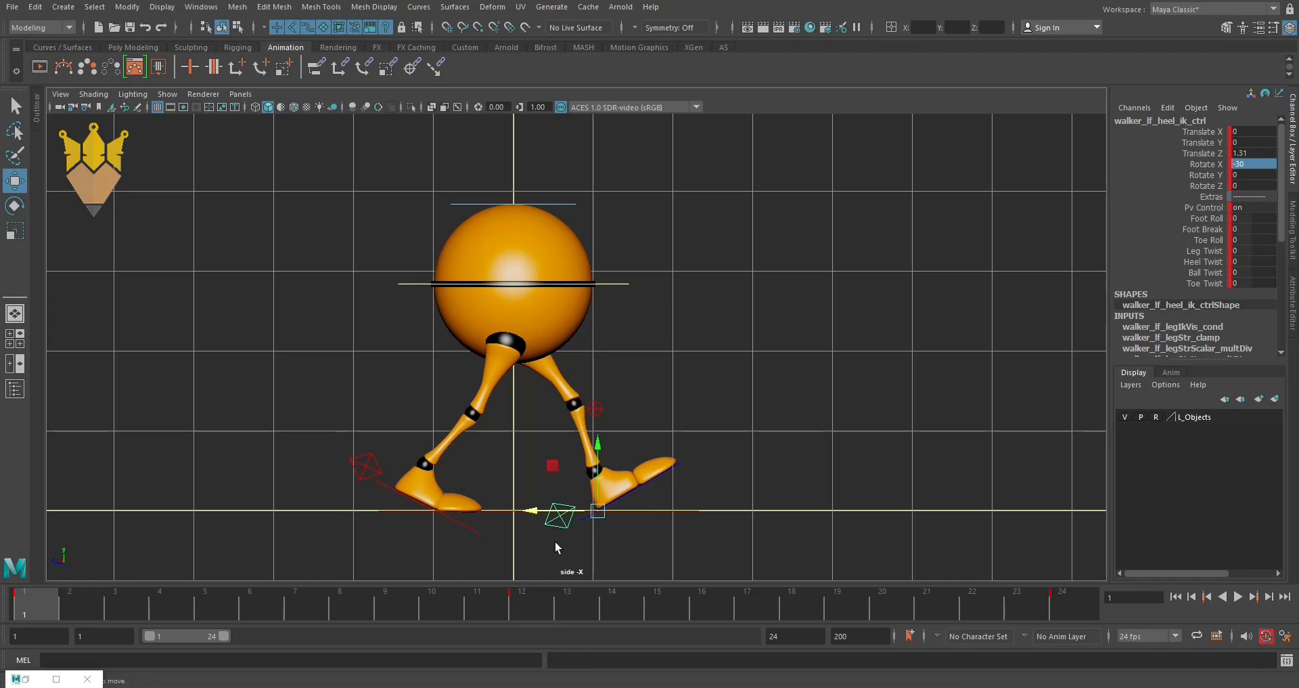
left_click(555, 541)
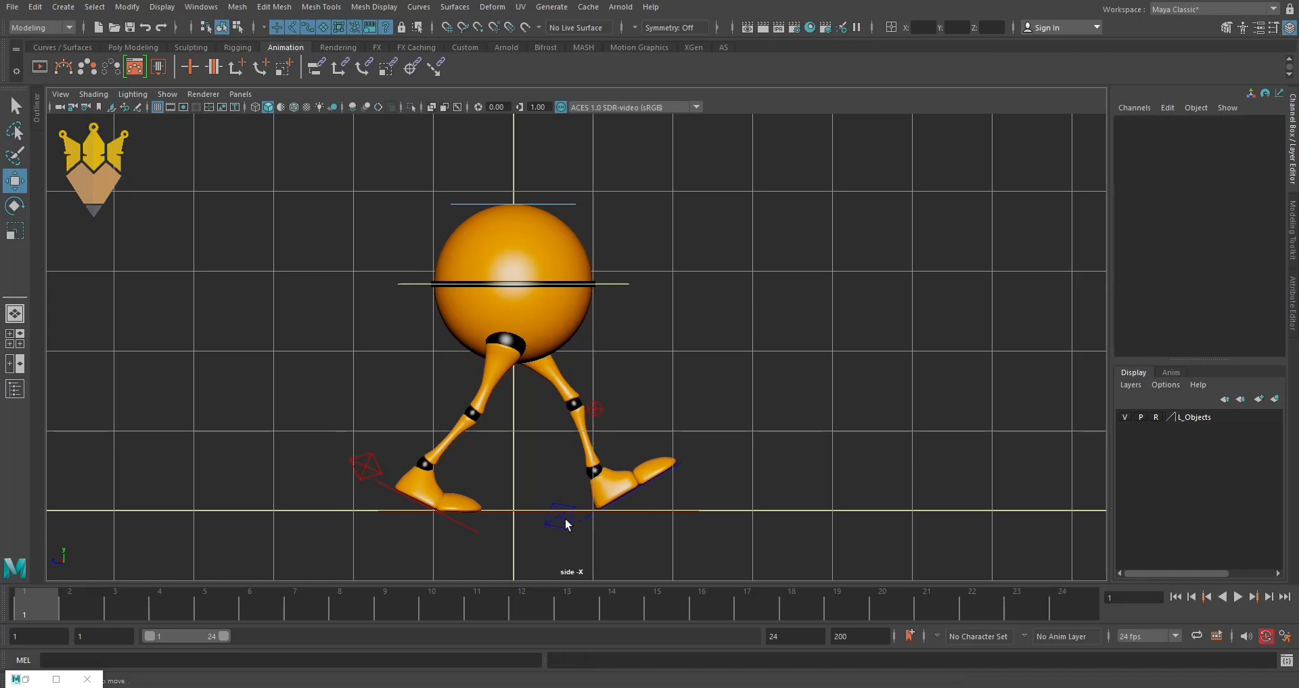
left_click(564, 518)
left_click(359, 466)
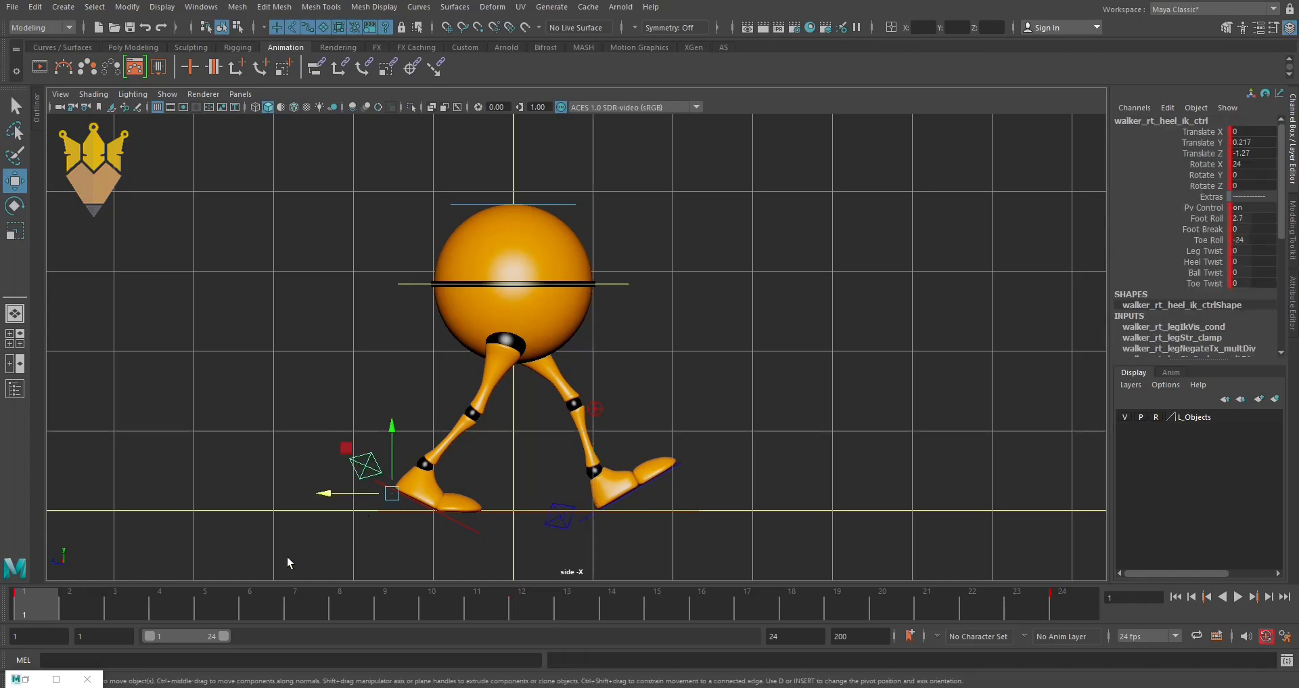
mouse_move(234, 597)
left_mouse_down()
mouse_move(568, 651)
mouse_move(402, 659)
mouse_move(214, 639)
mouse_move(557, 642)
mouse_move(531, 648)
left_mouse_up()
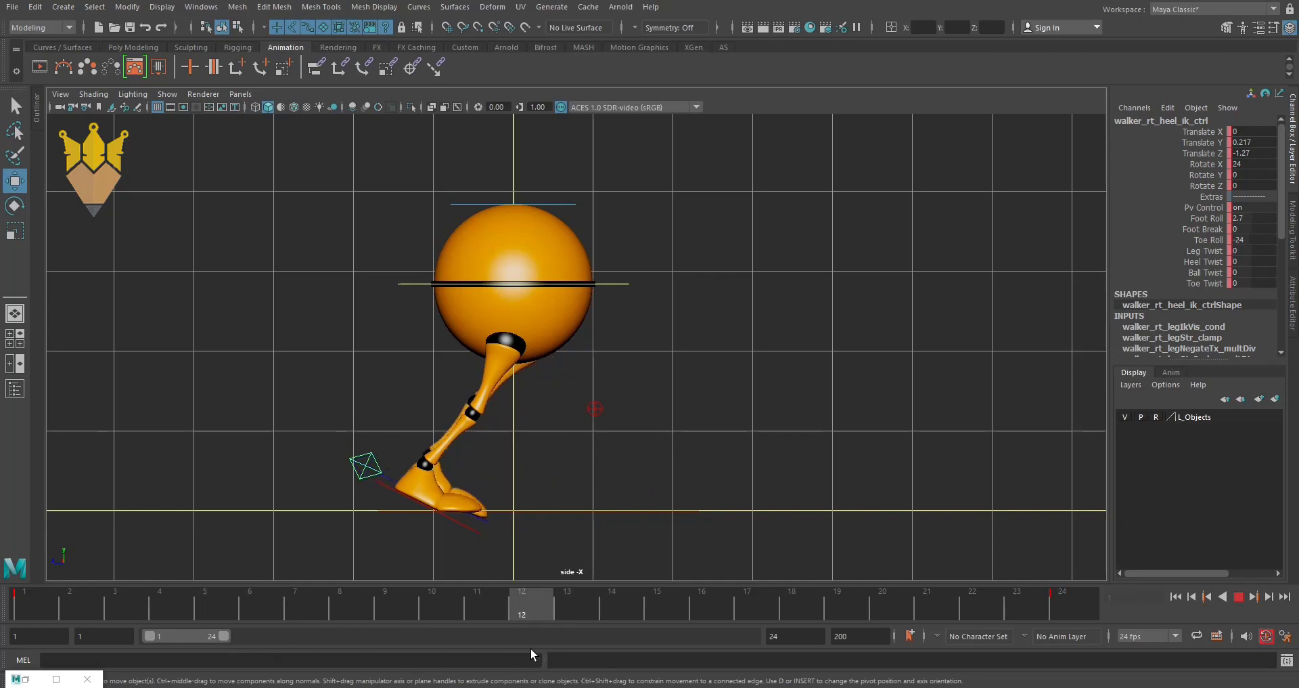
left_click(316, 613)
Set the left heel control's Toe Roll to -24 on frame 12.
left_click(456, 482)
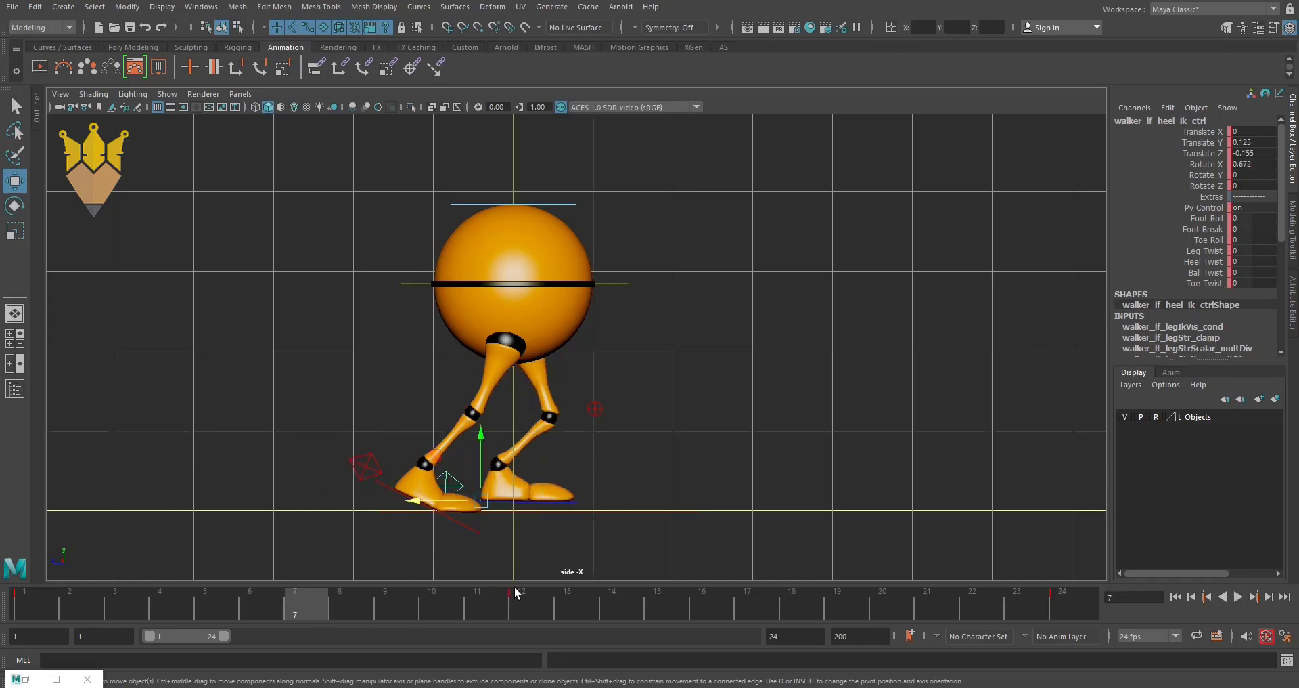
left_click(515, 593)
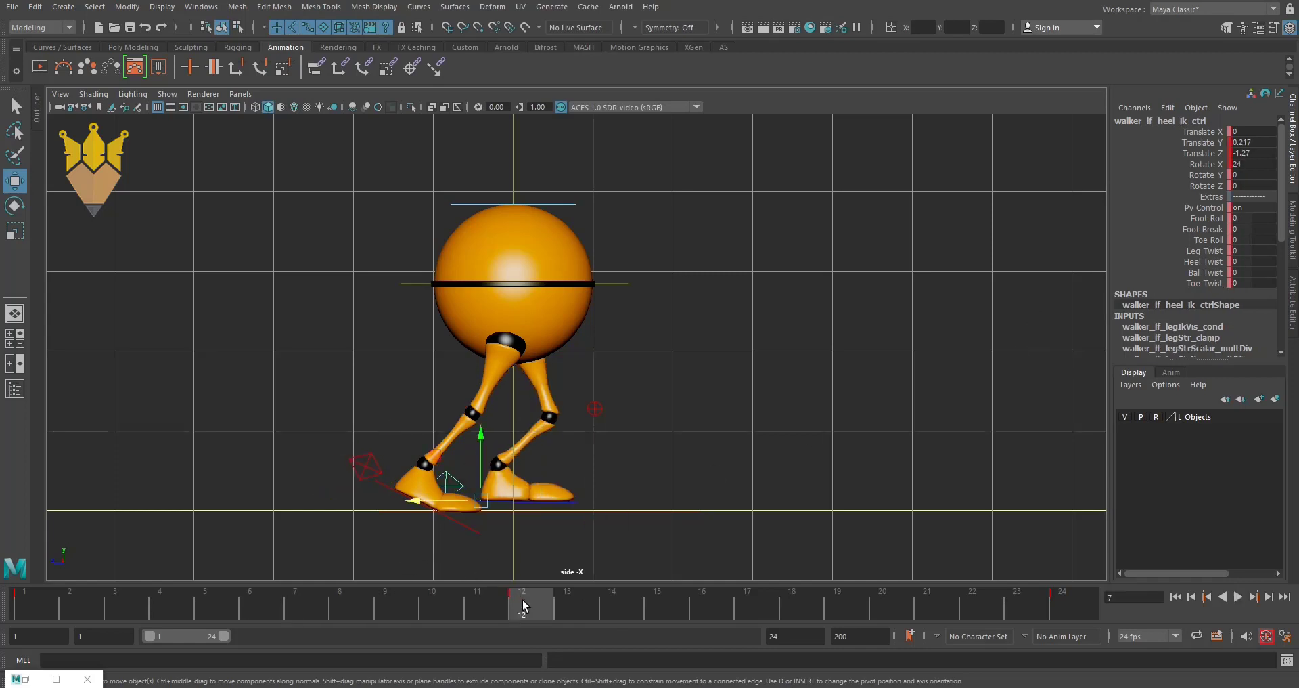
left_click(1248, 239)
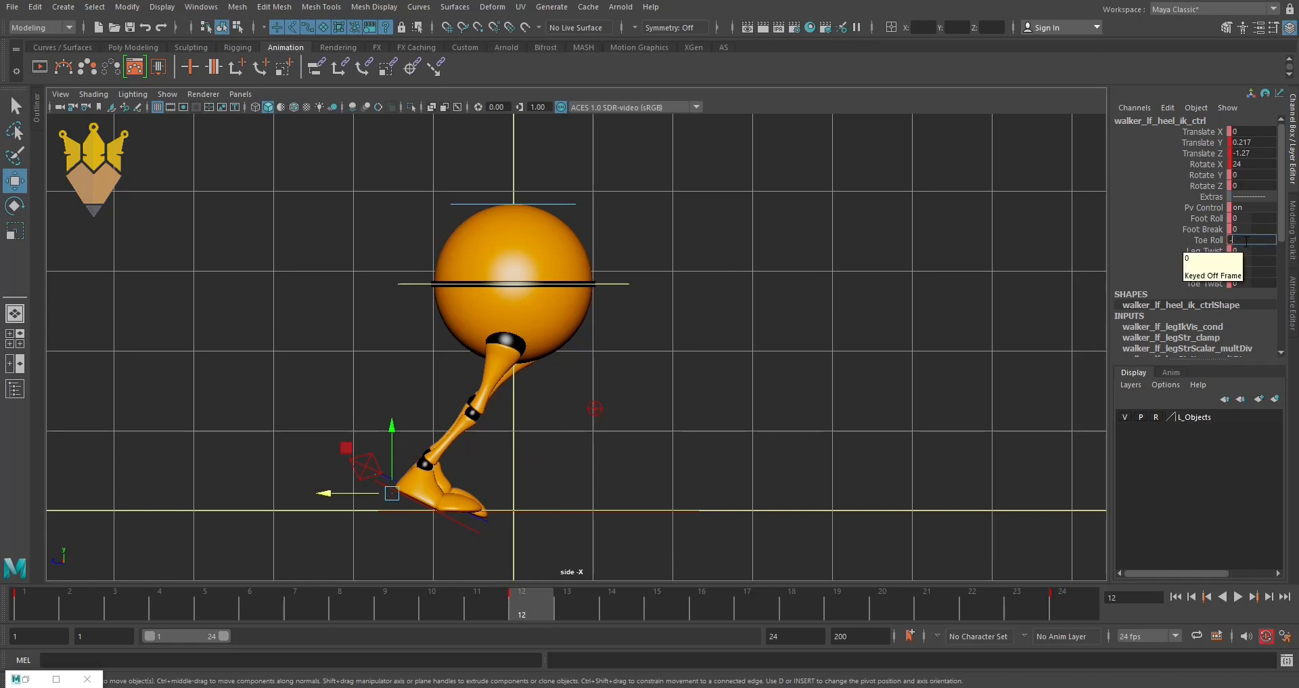
key("Return")
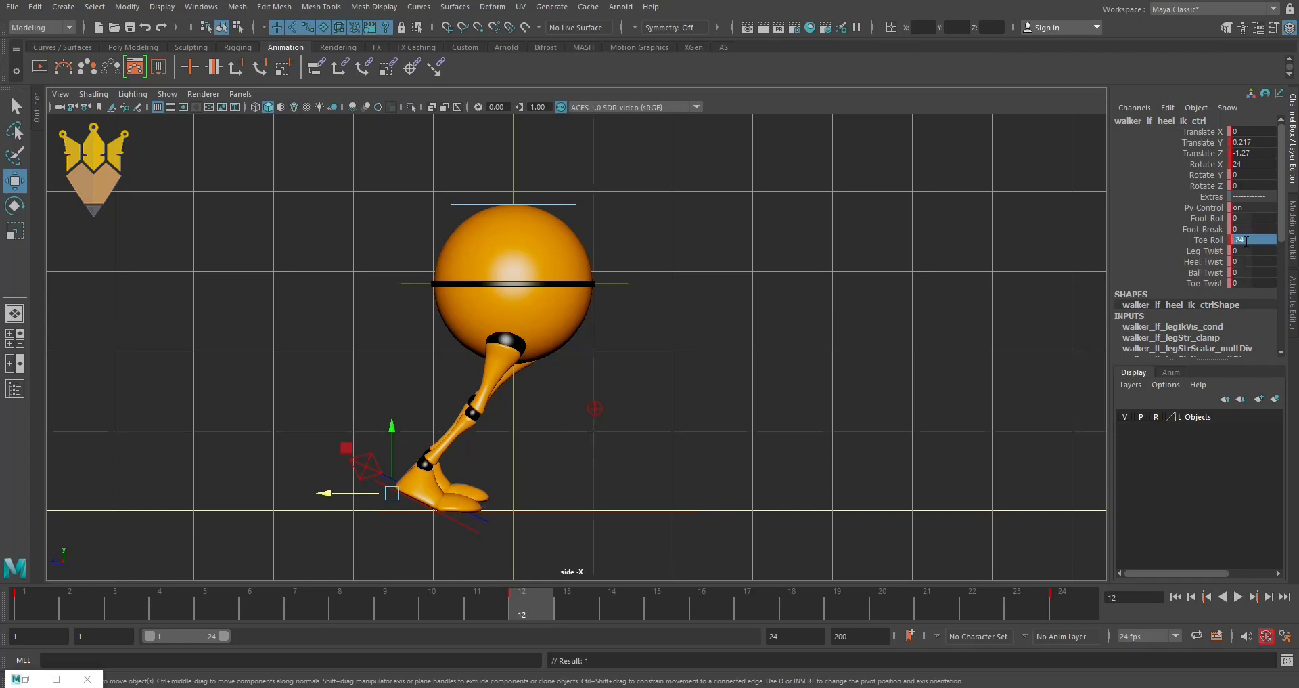
Check the right heel control's Translate Y on frame 1 and re-enter 0.217 for the left heel control on frame 12.
left_click(51, 599)
left_click(364, 463)
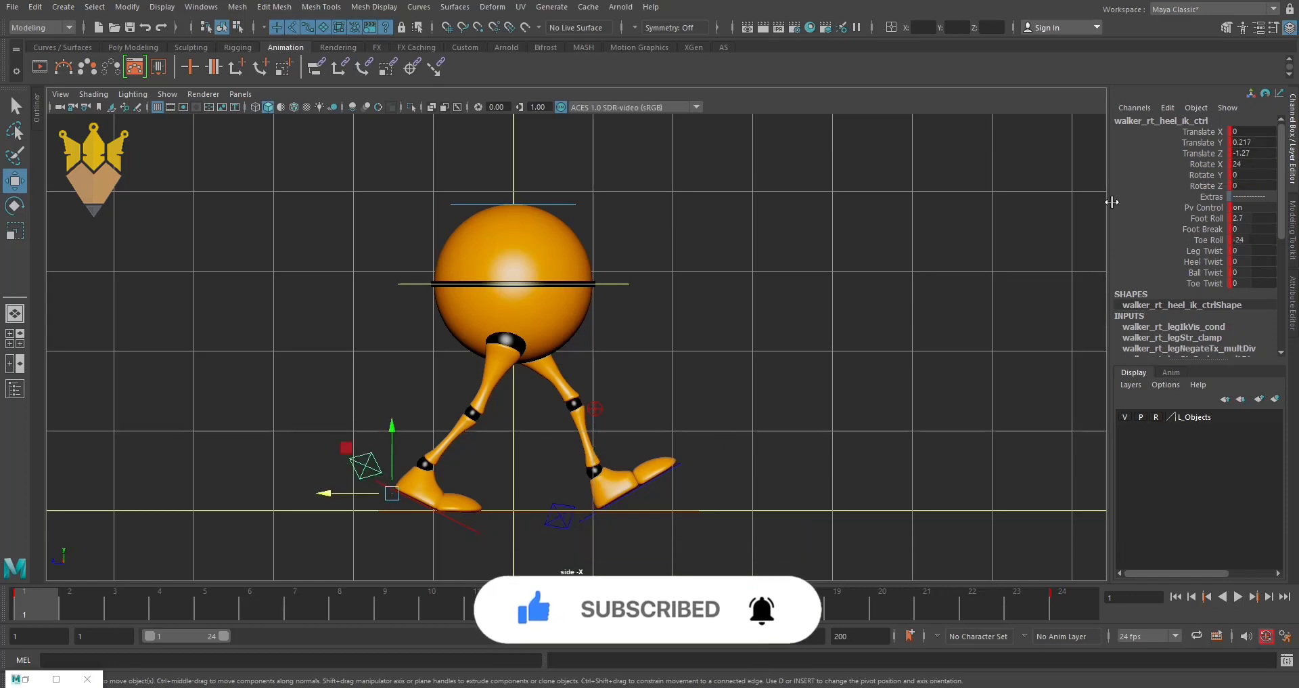
double_click(1259, 143)
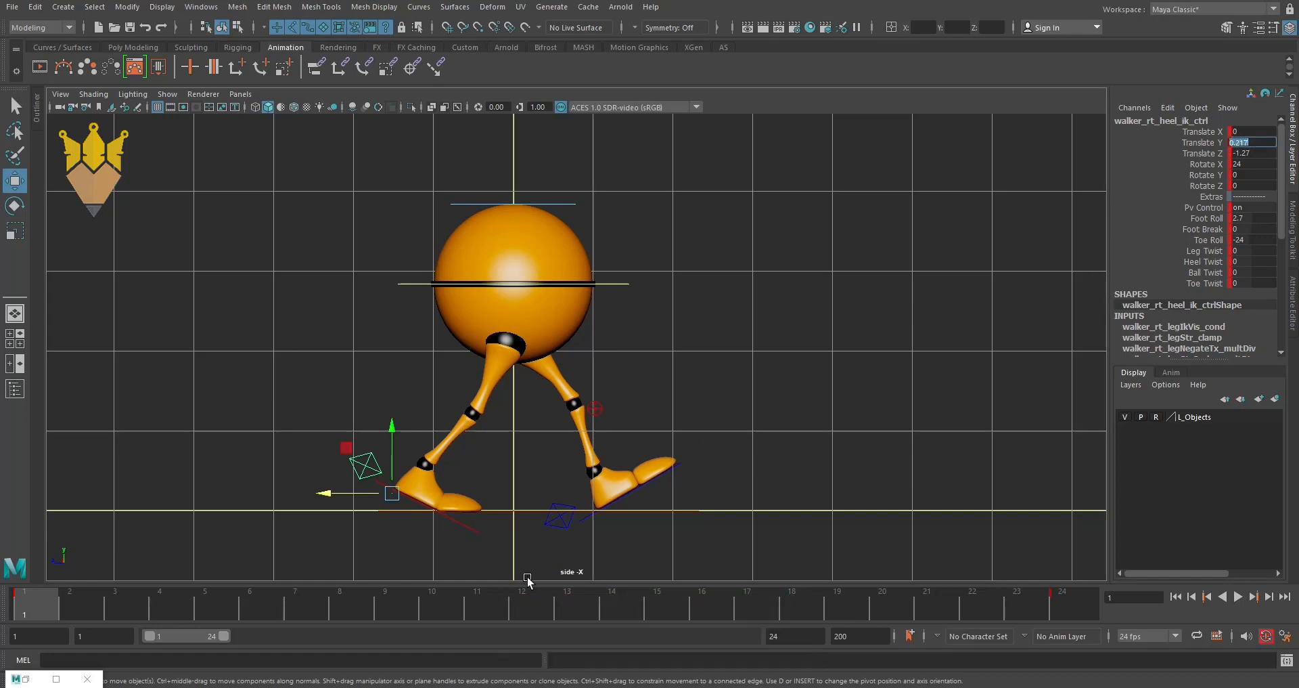
left_click(526, 600)
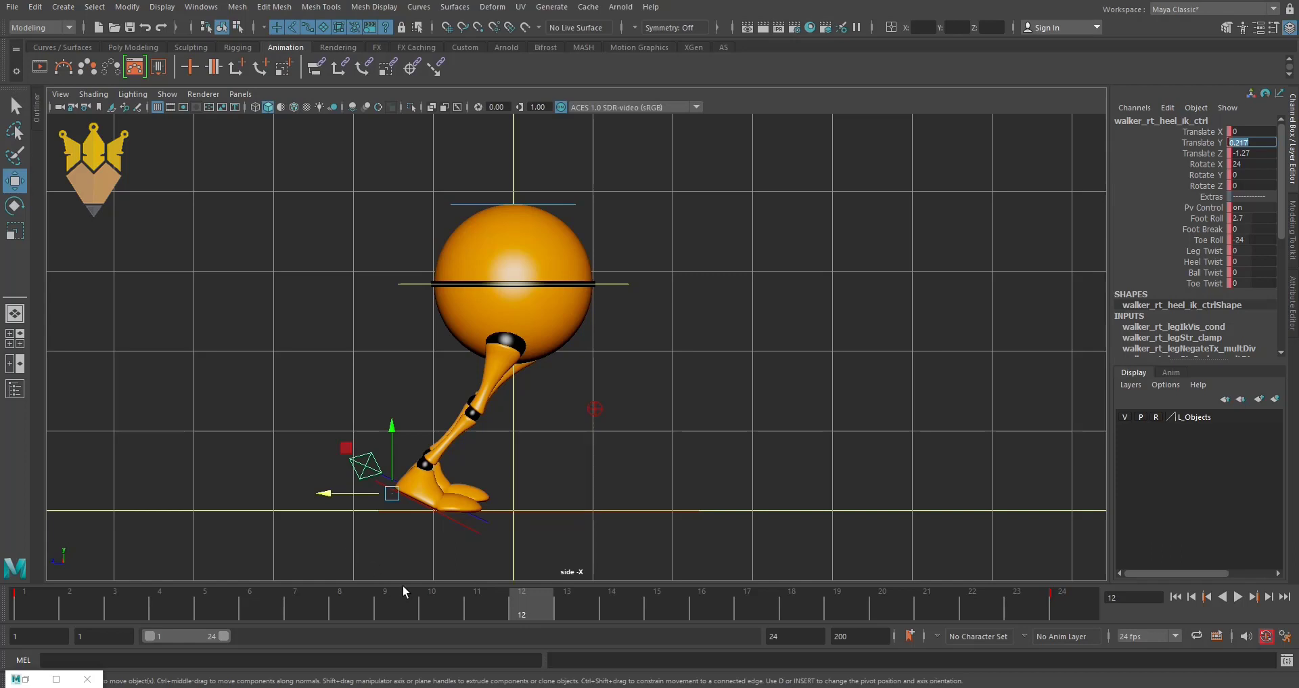
left_click_drag(403, 587, 205, 600)
left_click(506, 494)
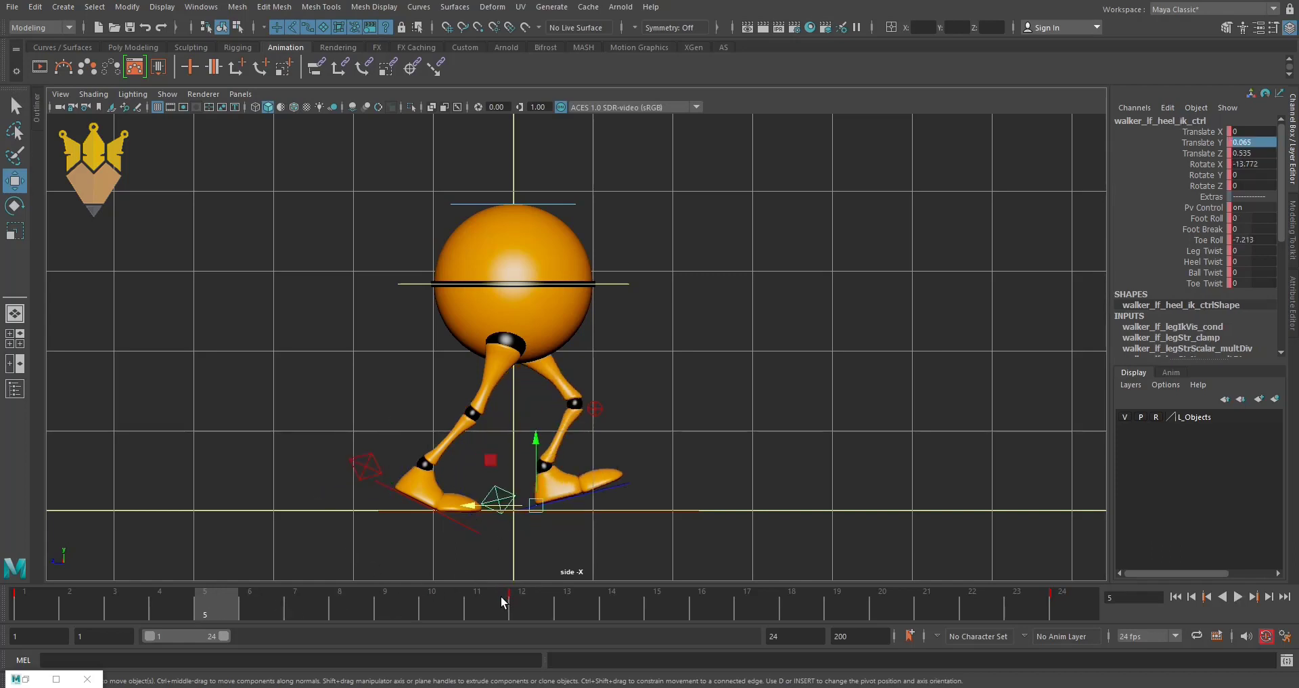
left_click(518, 605)
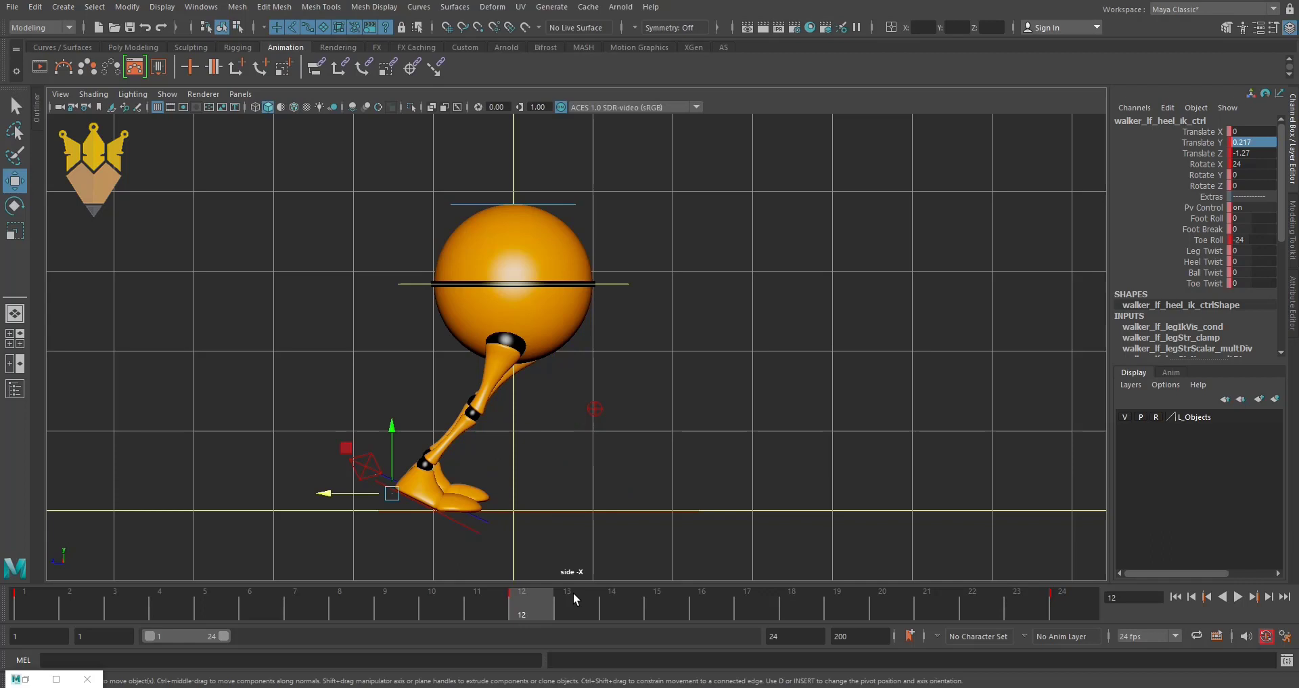
double_click(1243, 142)
key("Return")
Key the main control on frame 12 with its frame 1 values, Translate Y -0.2 and Rotate Y -12.
left_click_drag(420, 602, 24, 603)
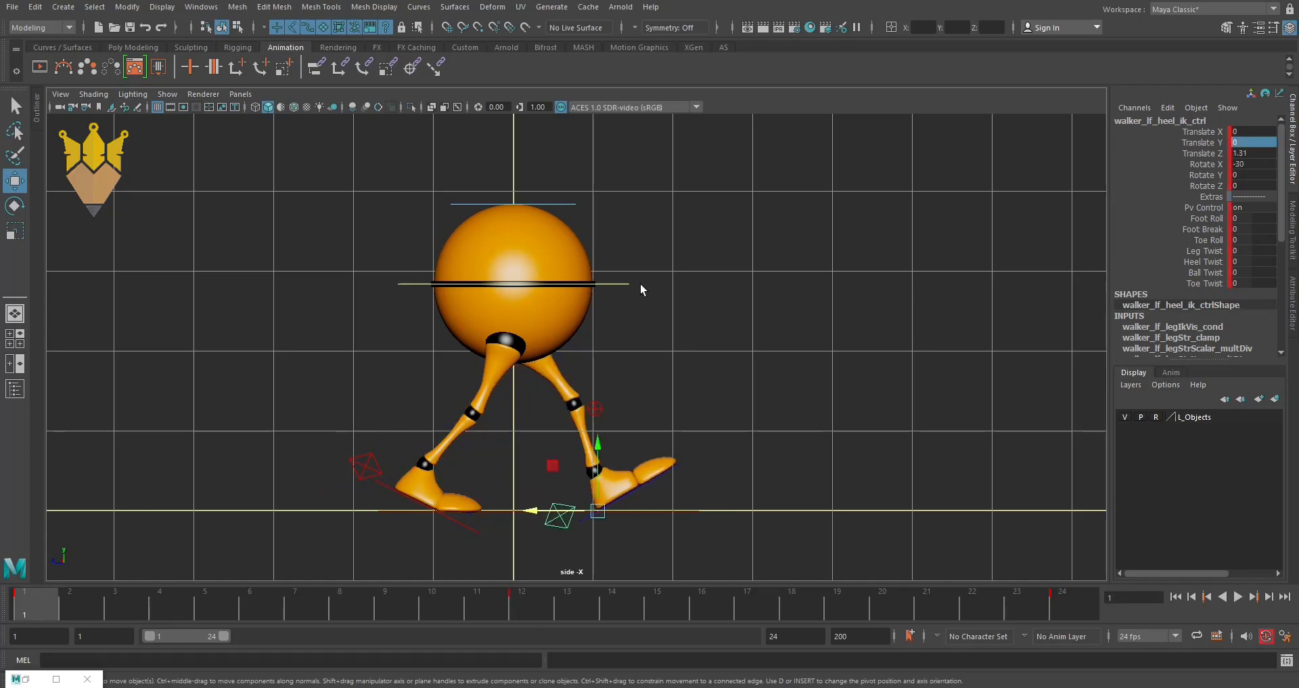
left_click_drag(610, 304, 609, 305)
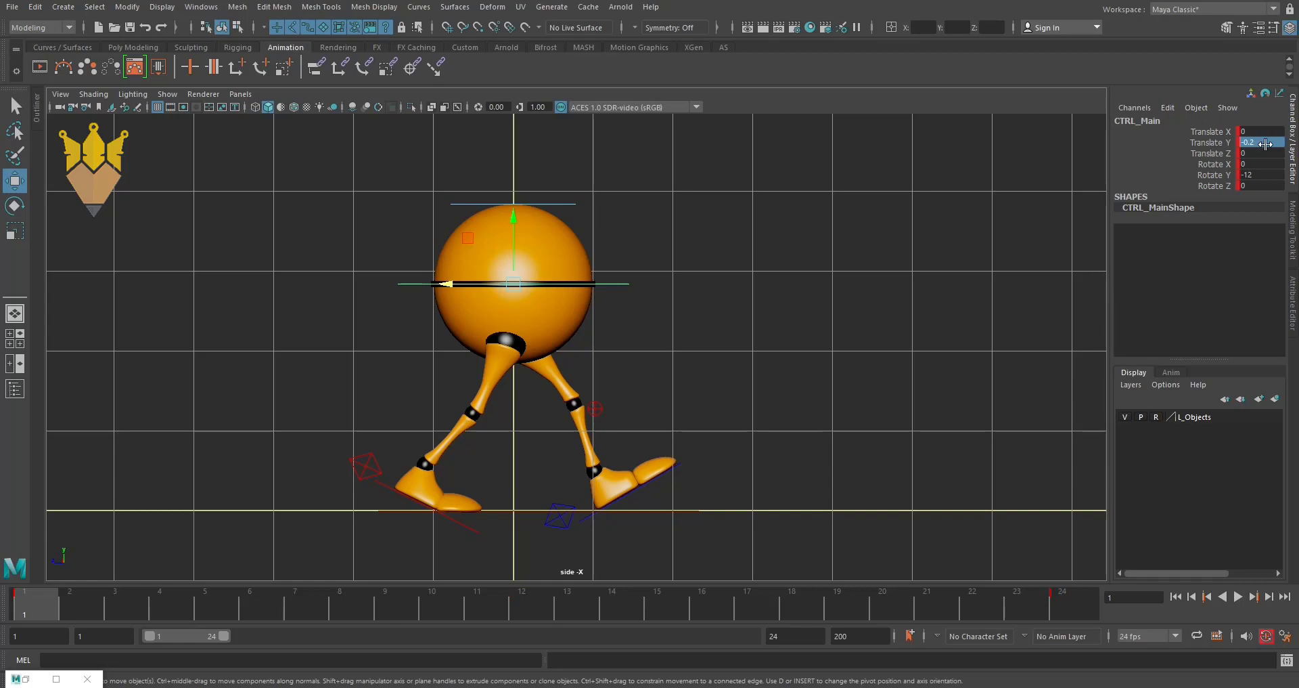
left_click(534, 604)
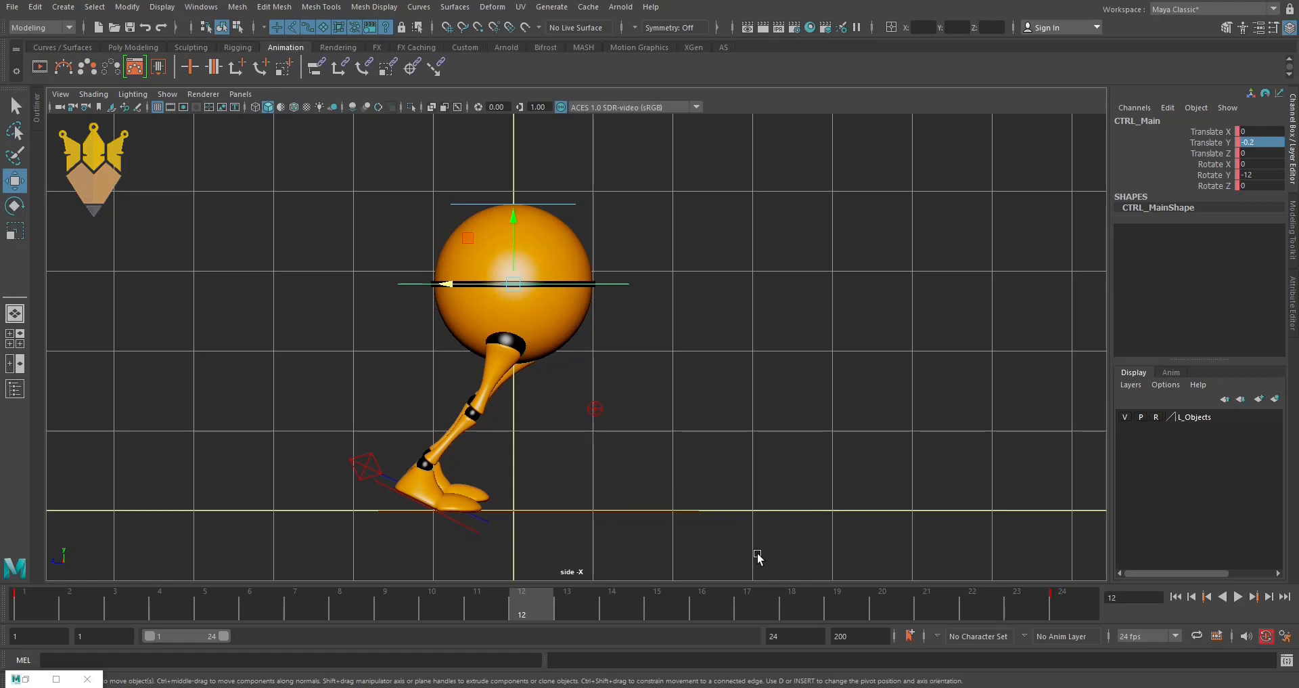
key("s")
Play back the animation to review the blocked motion, stop it and return to frame 1.
key("alt+v")
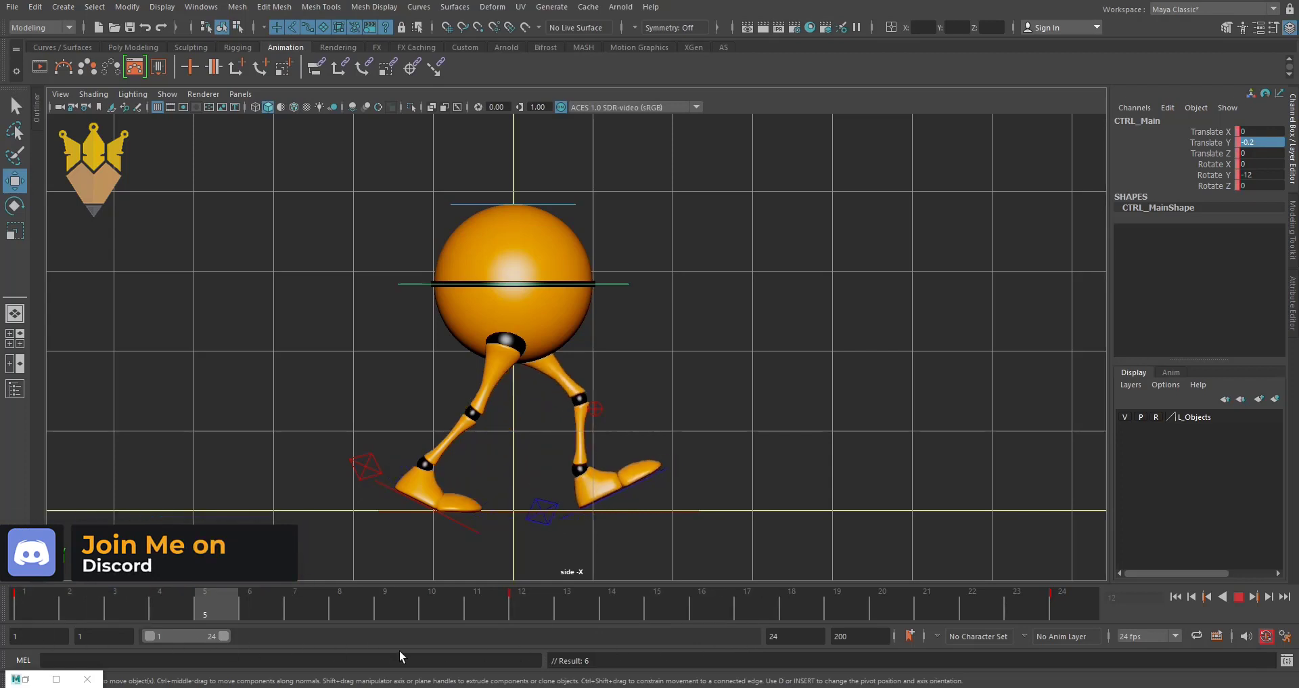
key("alt+v")
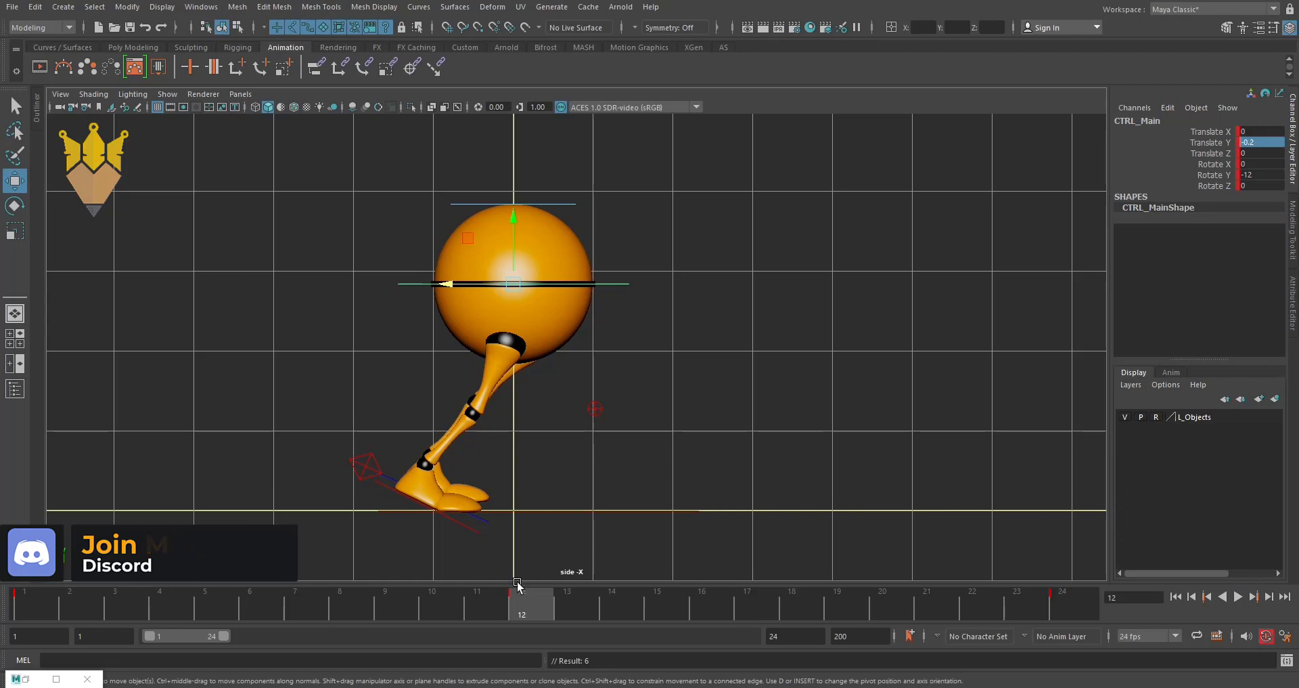
key("alt+shift+v")
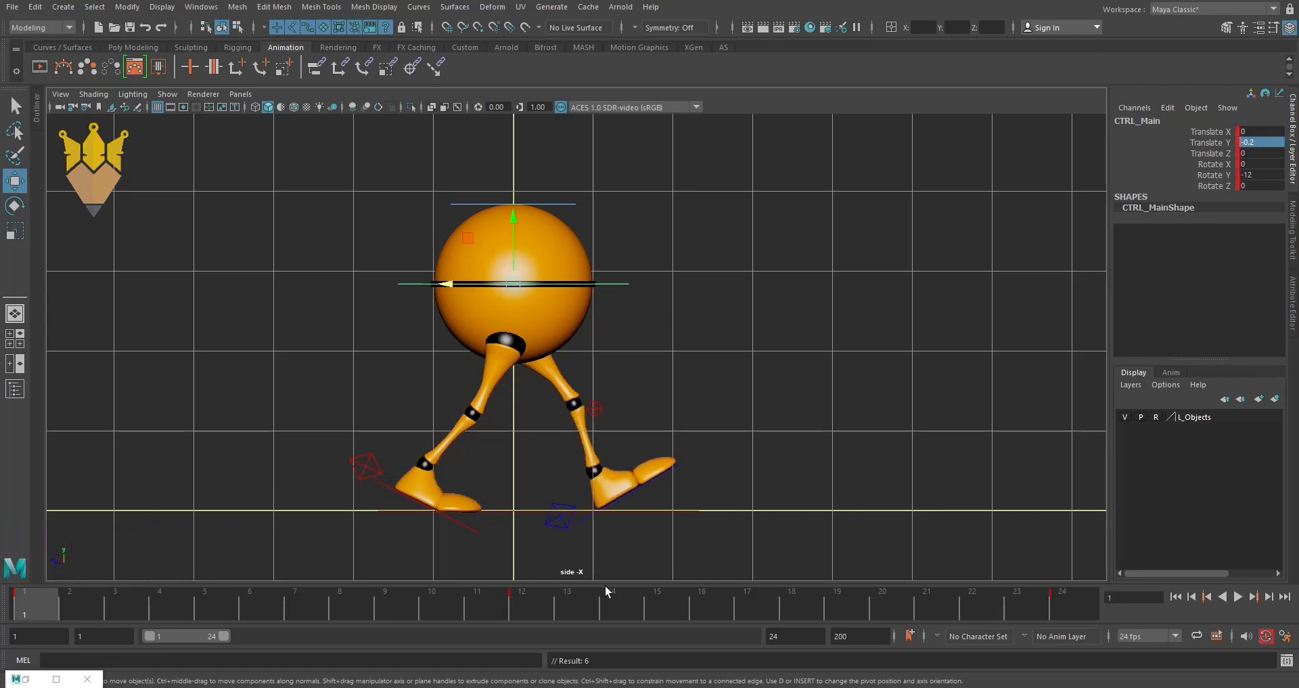
Try a Rotate Y of 0 on the main control on frame 12, check it in perspective, and undo the change.
left_click(530, 605)
left_click(1258, 175)
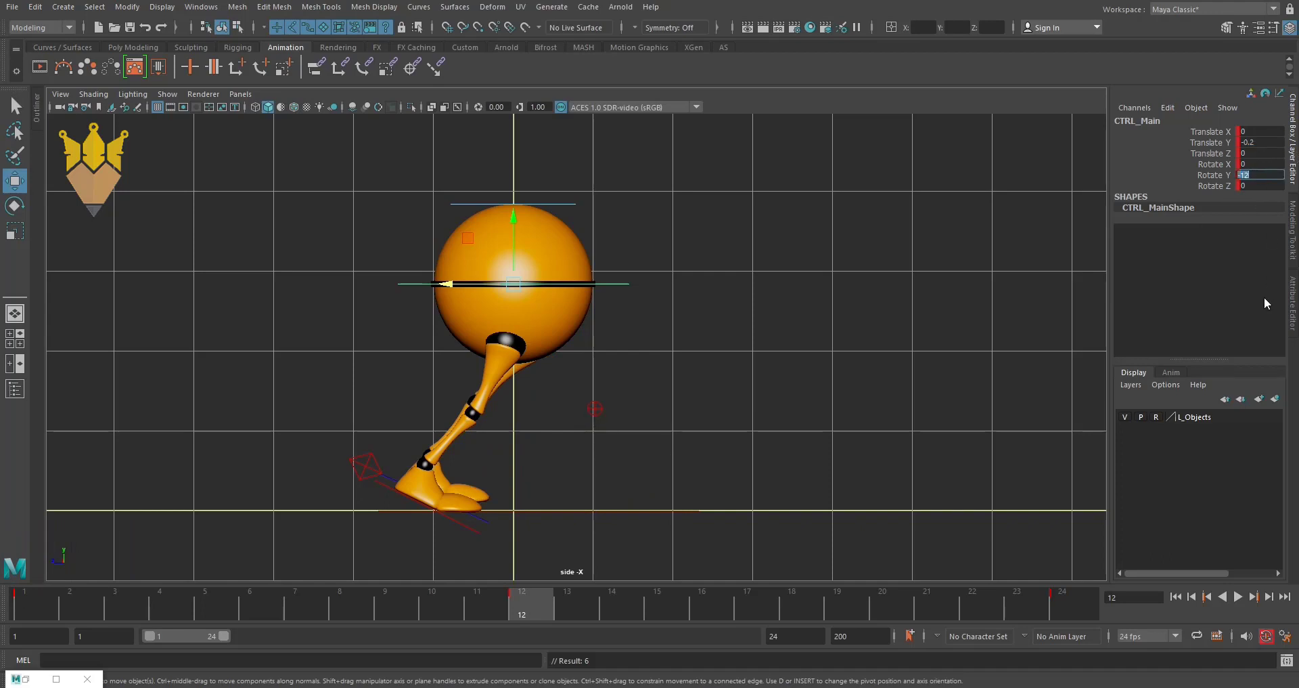
key("BackSpace")
left_click(861, 432)
key("space")
left_click_drag(949, 486, 892, 485, "alt")
key("ctrl+z")
key("ctrl+z")
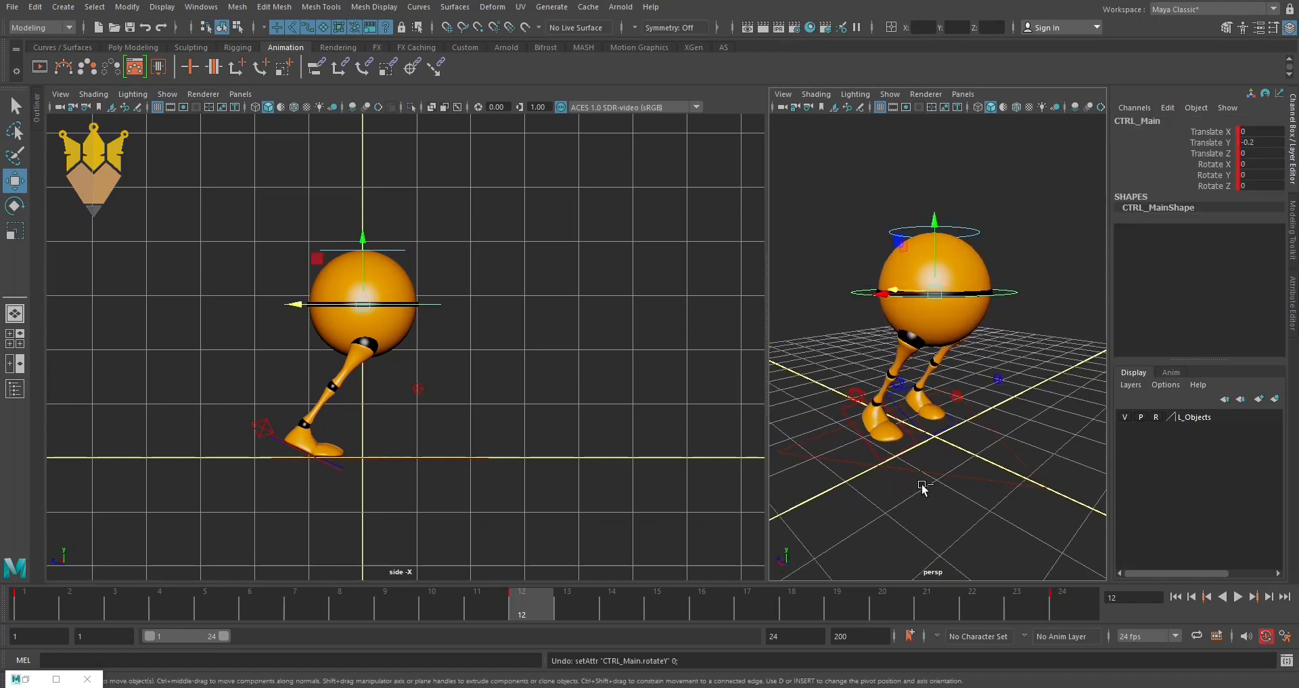
left_click_drag(950, 454, 990, 359, "alt")
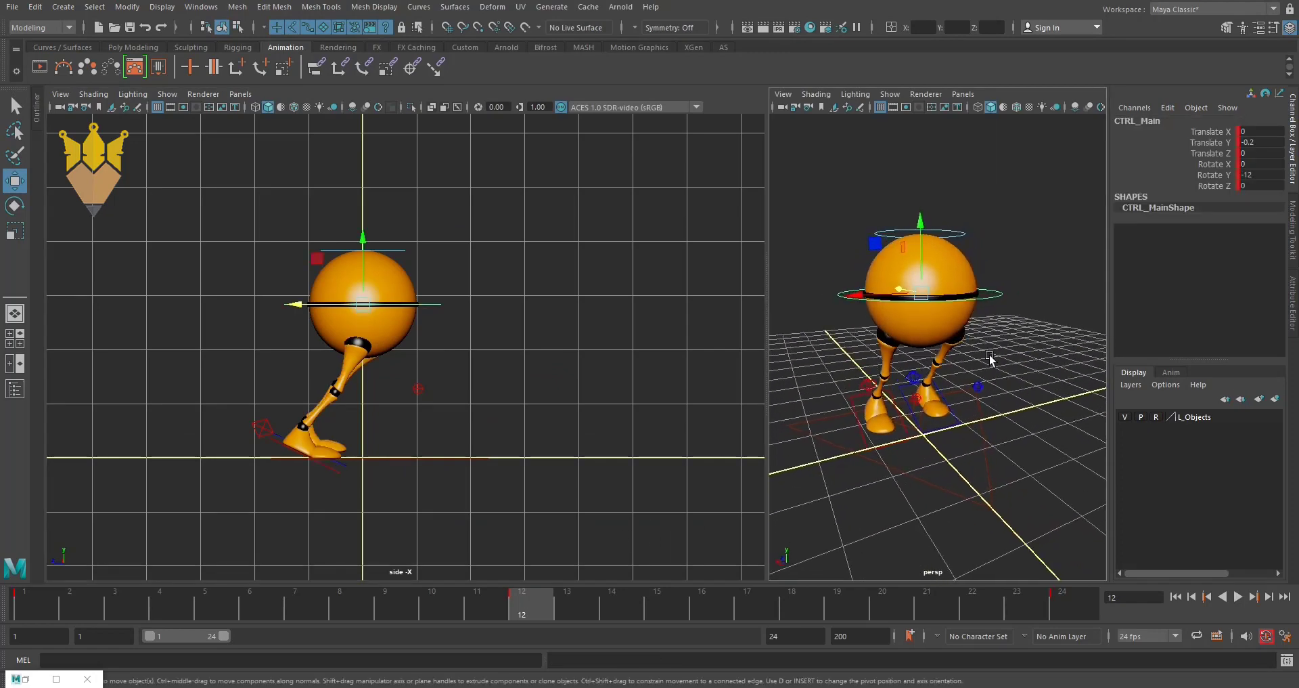
Set the main control's Rotate Y to 12 on frame 12 and inspect the hips in perspective.
double_click(1251, 175)
type("12")
key("Return")
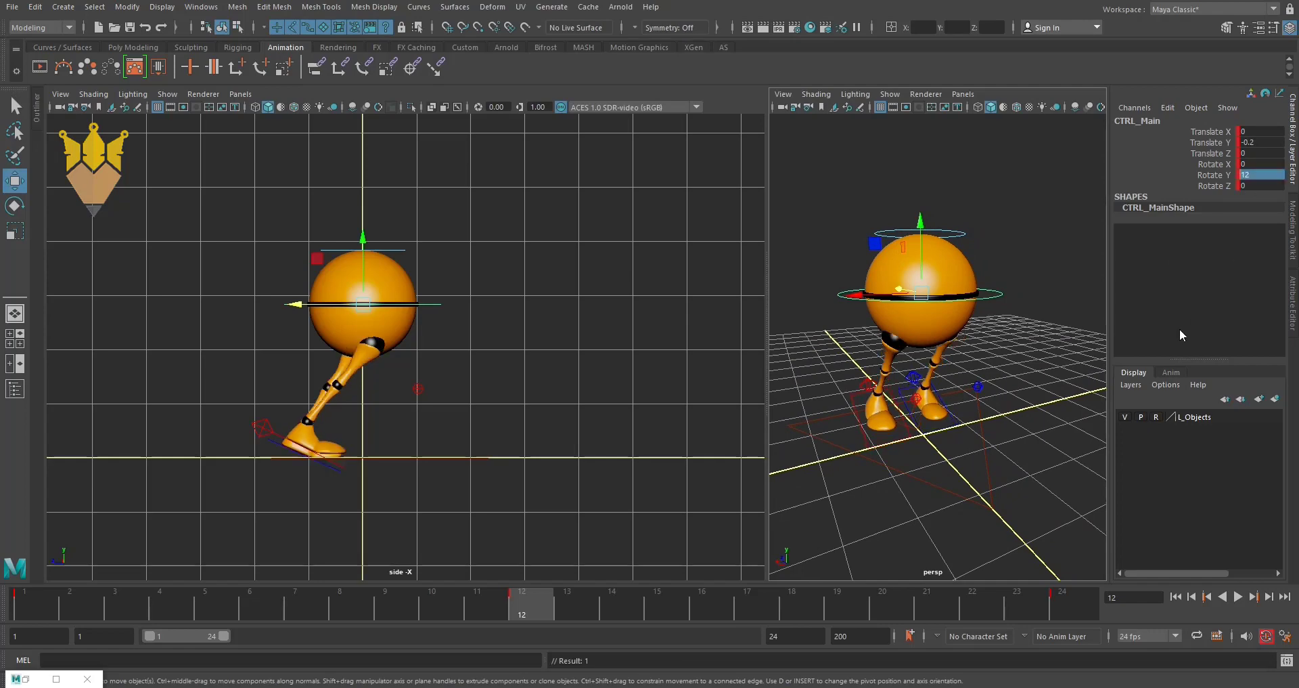
left_click_drag(884, 477, 843, 447, "alt")
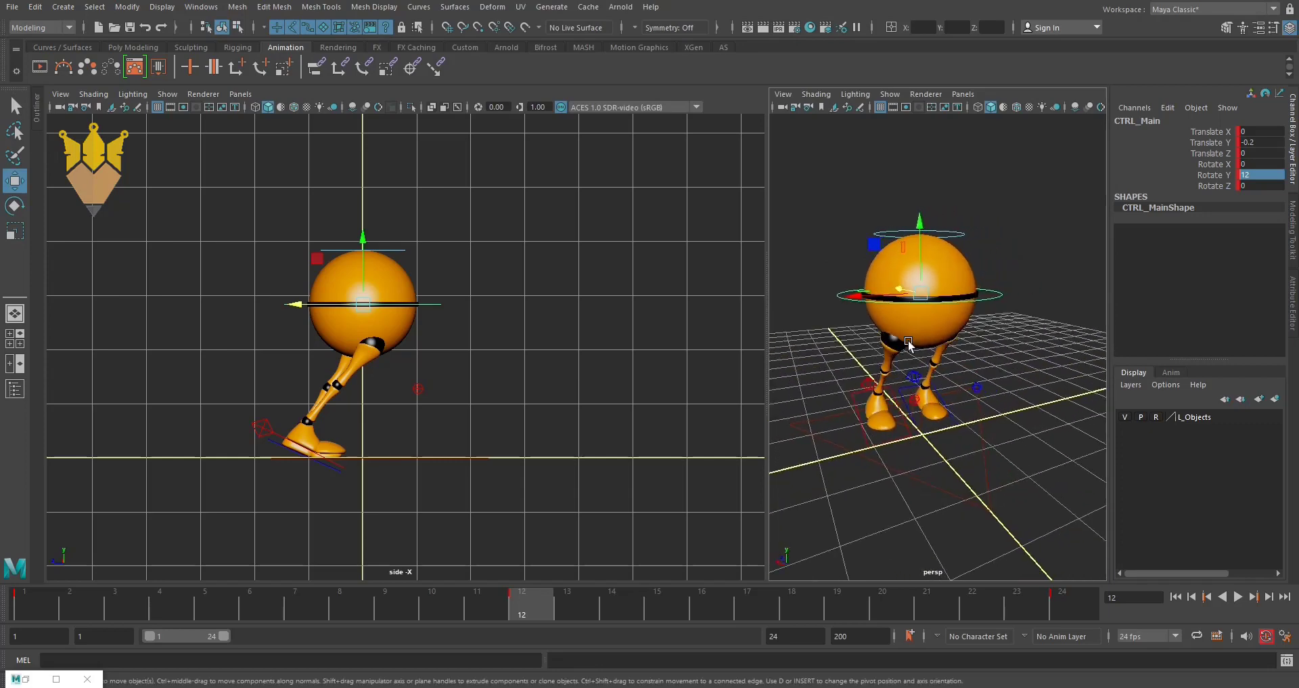
Set the main control's Rotate Y to 24 on frame 12, check it in perspective, and return to the full side view.
double_click(1256, 175)
type("24")
key("Return")
left_click_drag(935, 397, 939, 369, "alt")
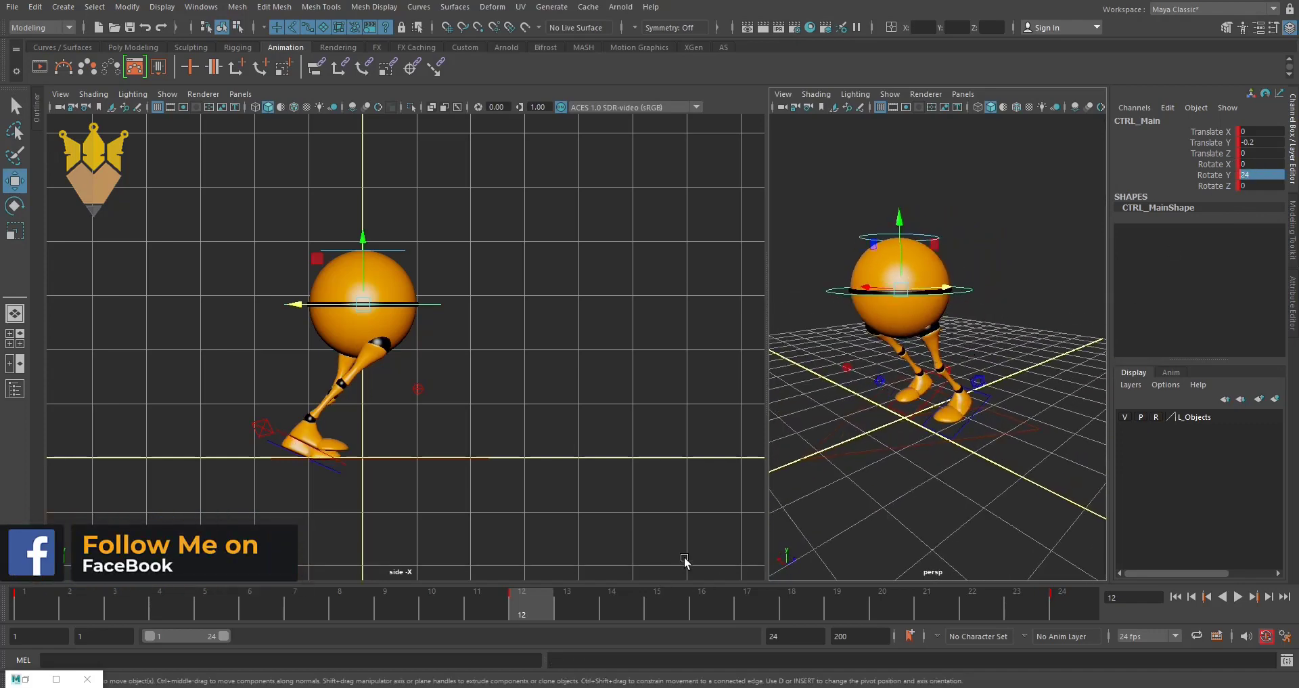
key("space")
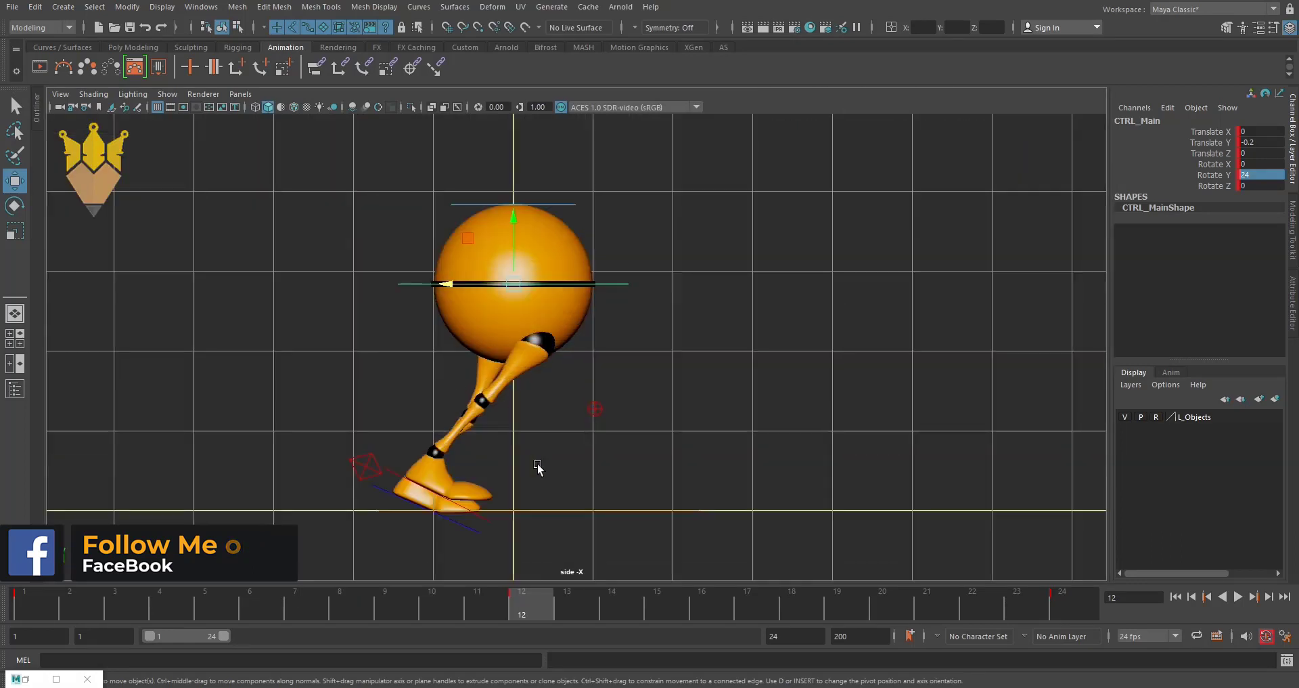
Scrub between frames 1 and 12 to compare the two contact poses.
left_click_drag(420, 603, 1, 612)
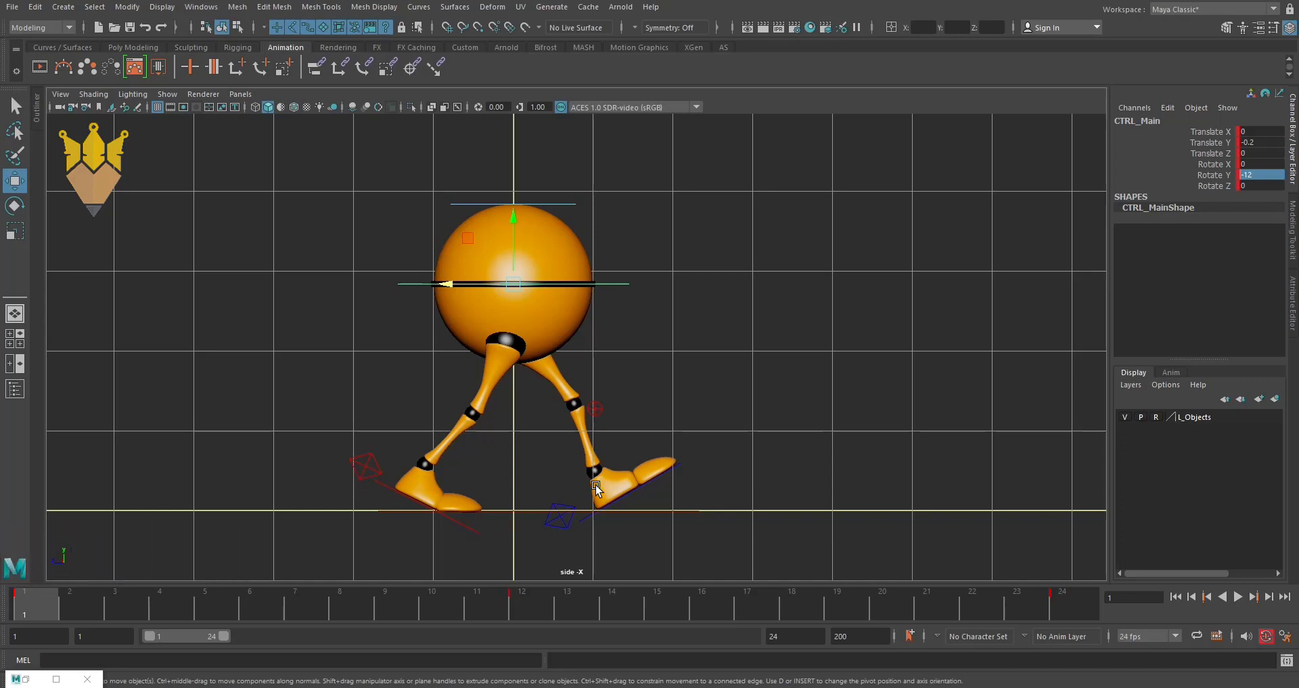
left_click(524, 607)
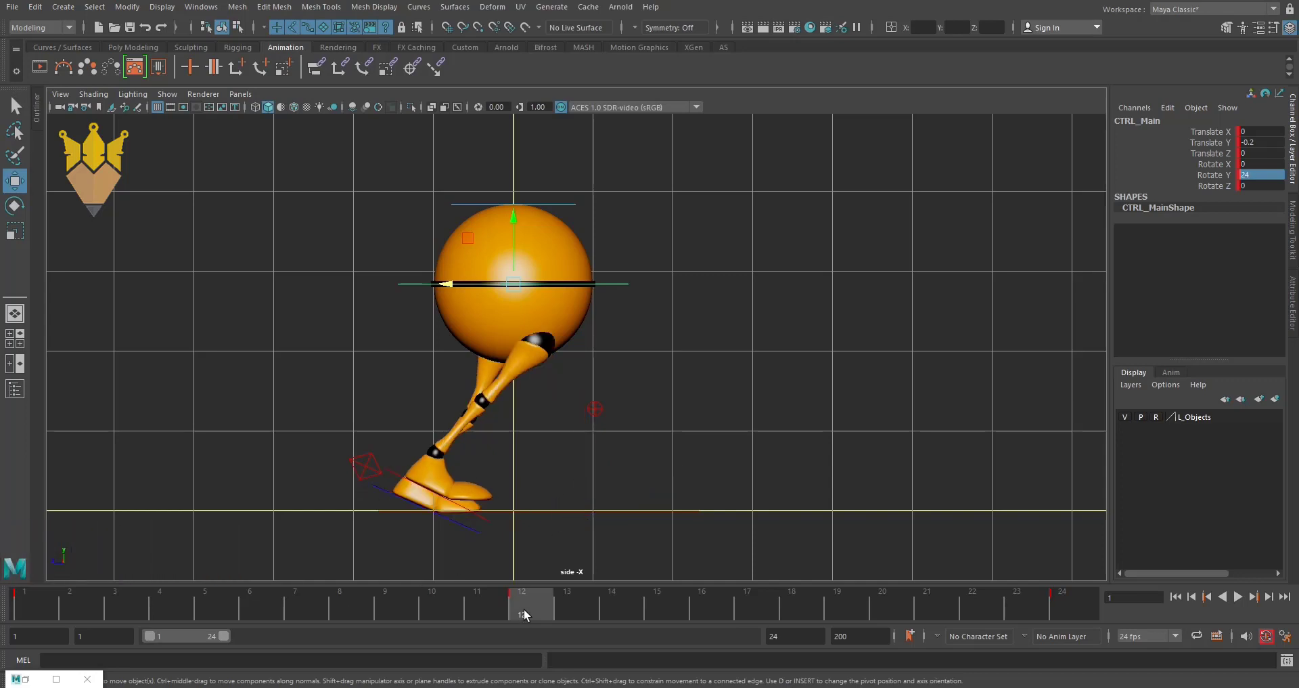
left_click_drag(524, 608, 0, 613)
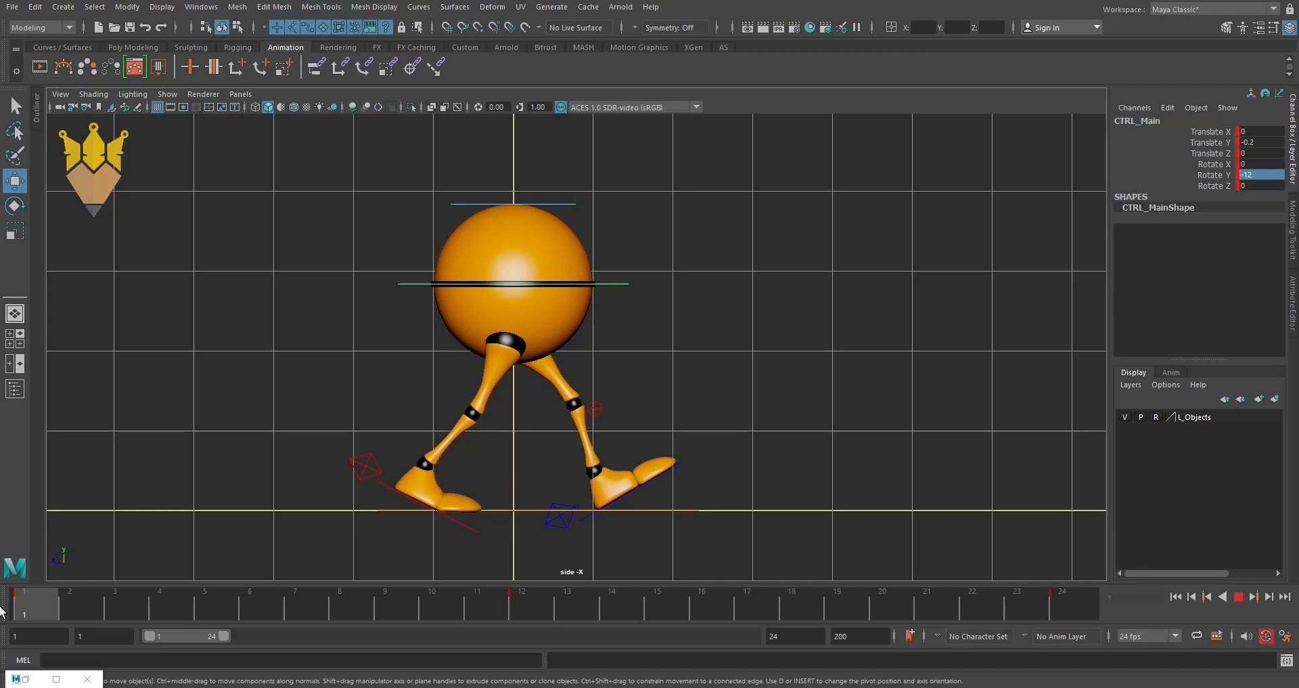
Check the left heel control's Translate Z on frame 1 and give the right heel control Translate Y 0 and Translate Z 1.31 on frame 12.
left_click(550, 523)
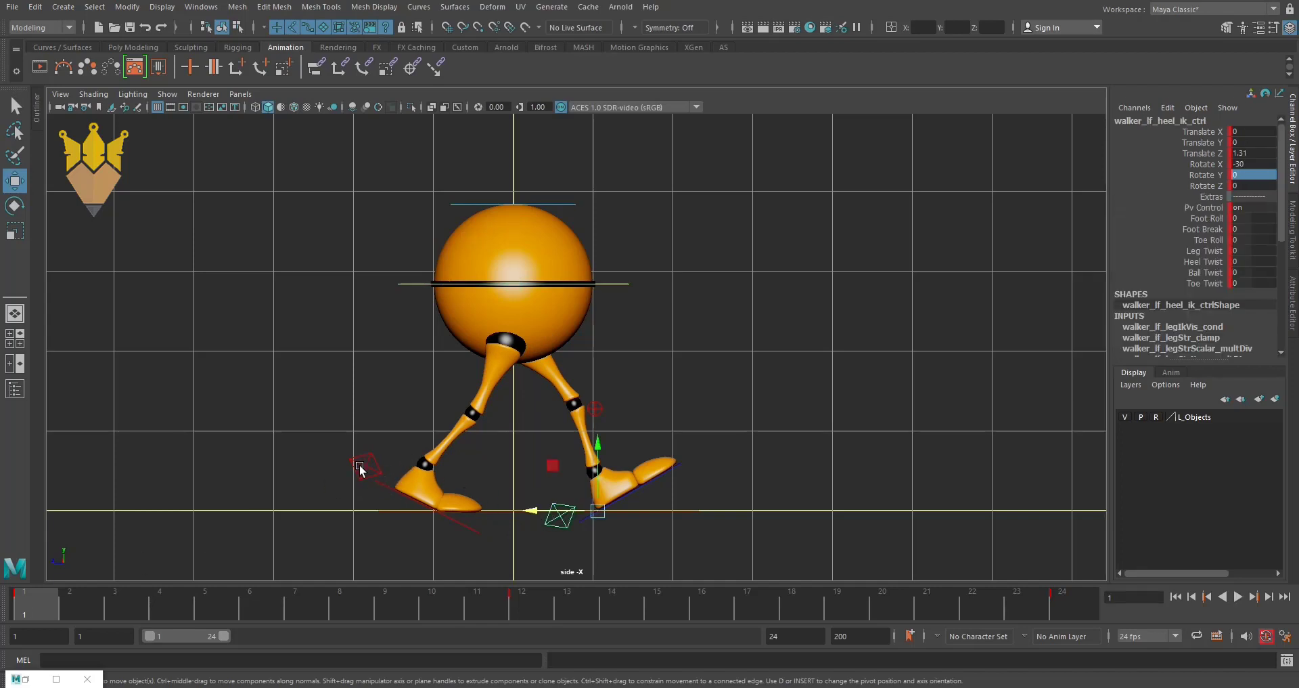
double_click(1244, 153)
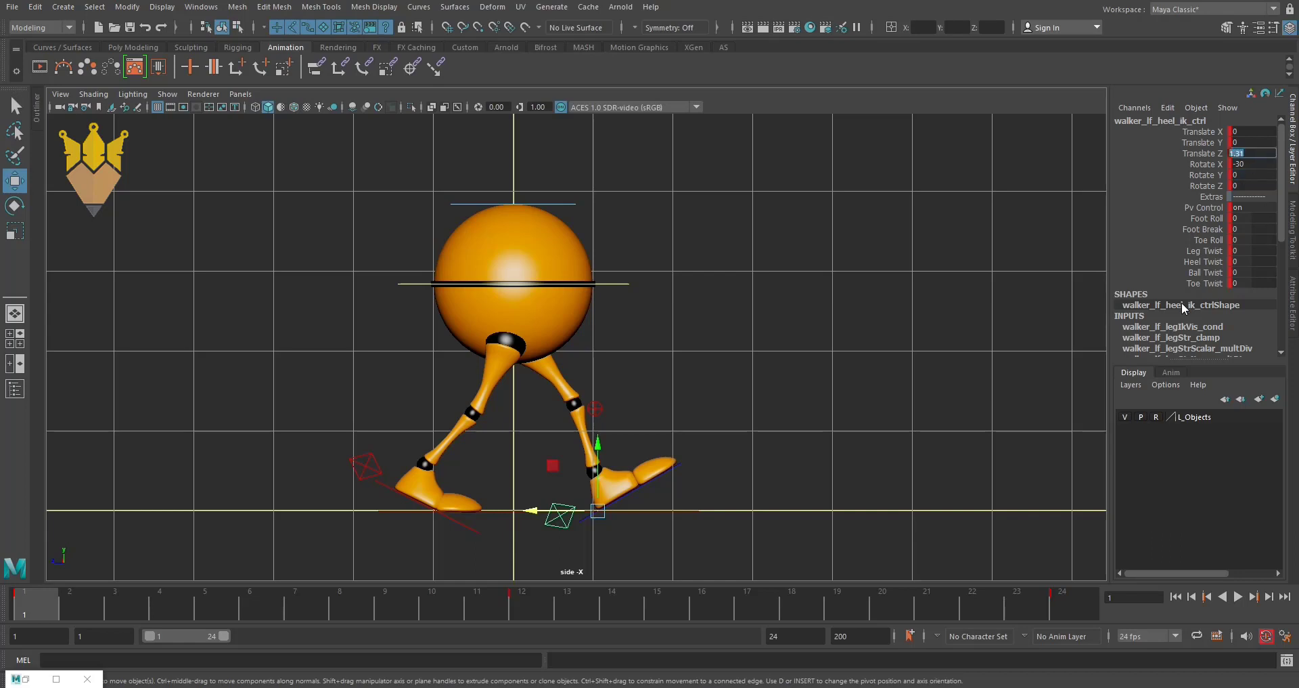
left_click(365, 465)
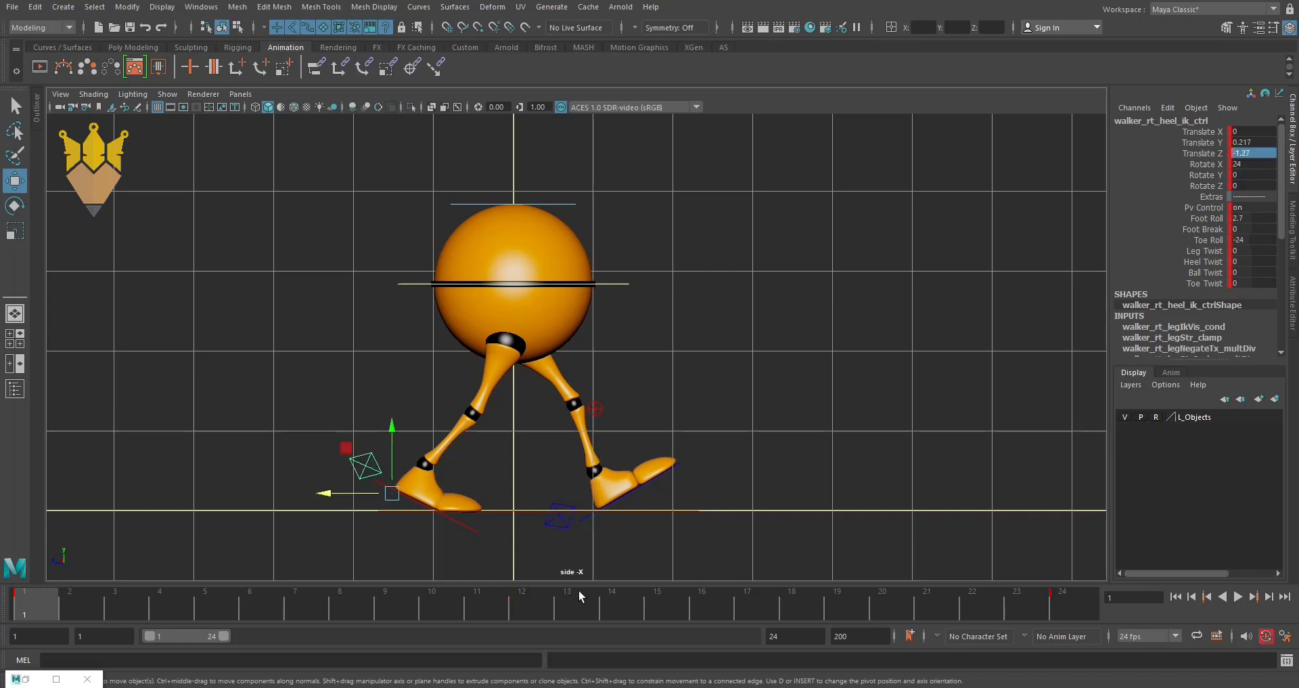
left_click(534, 606)
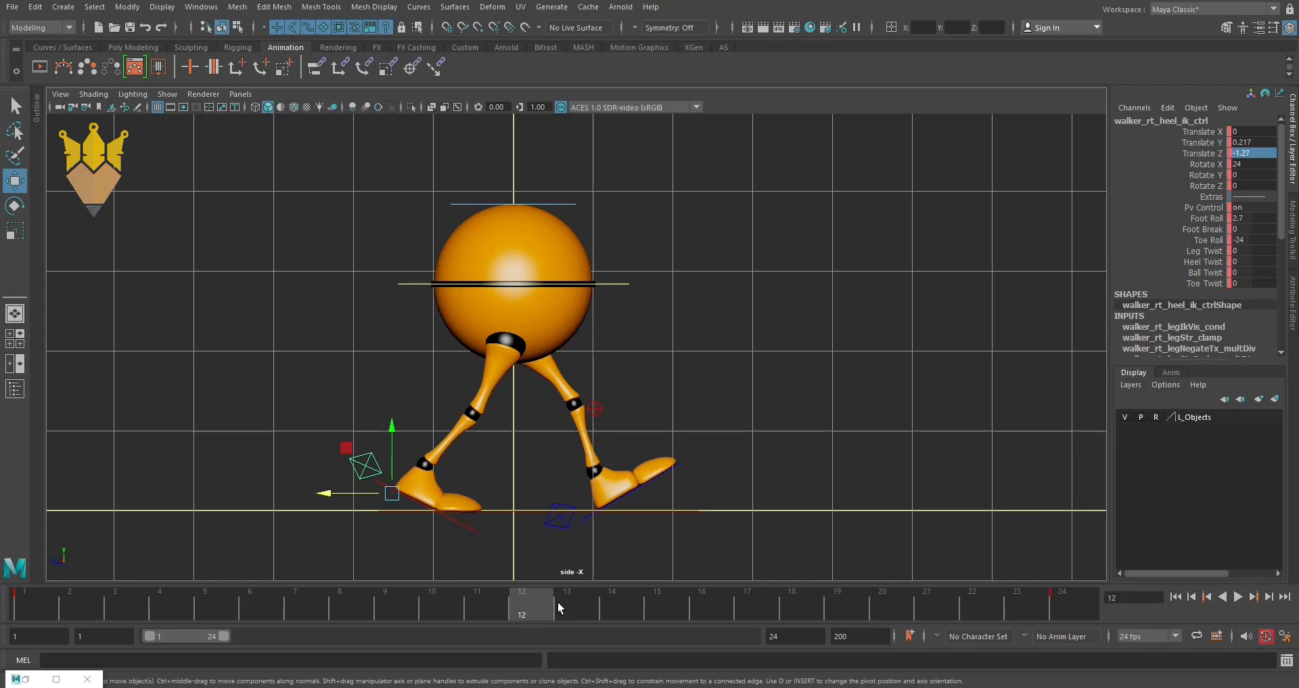
double_click(1247, 143)
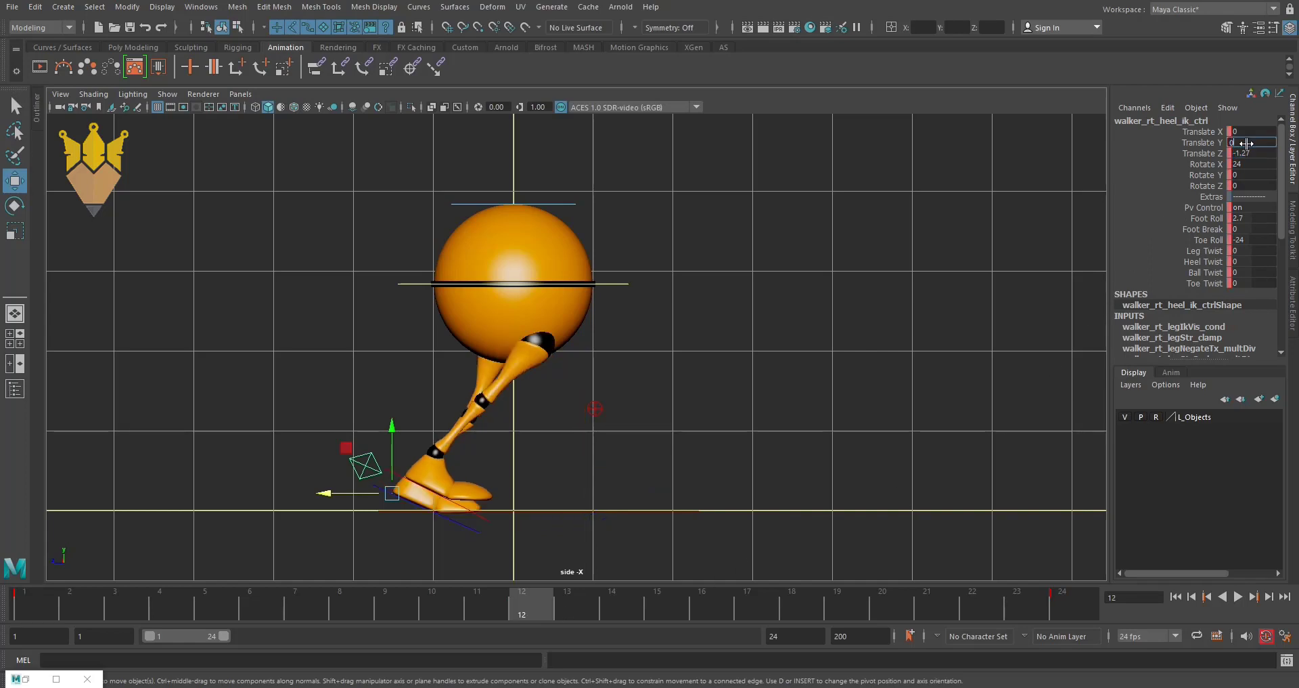
key("Return")
double_click(1245, 154)
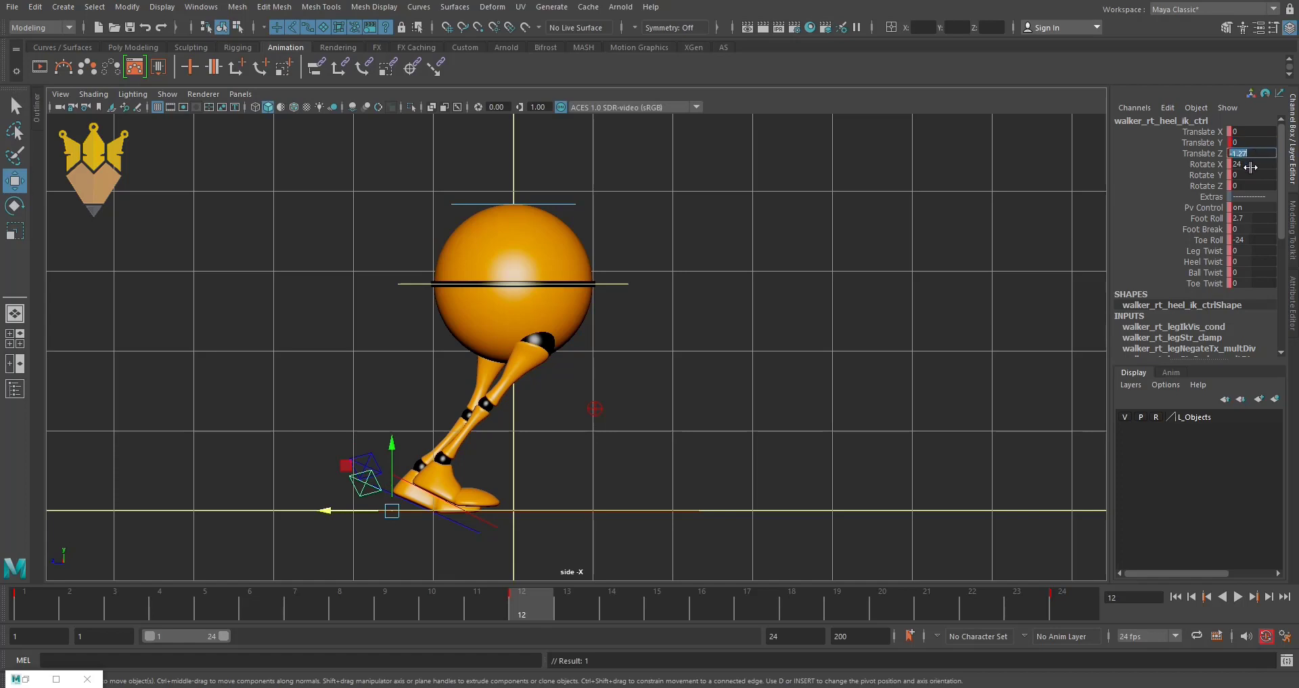
type("1.31")
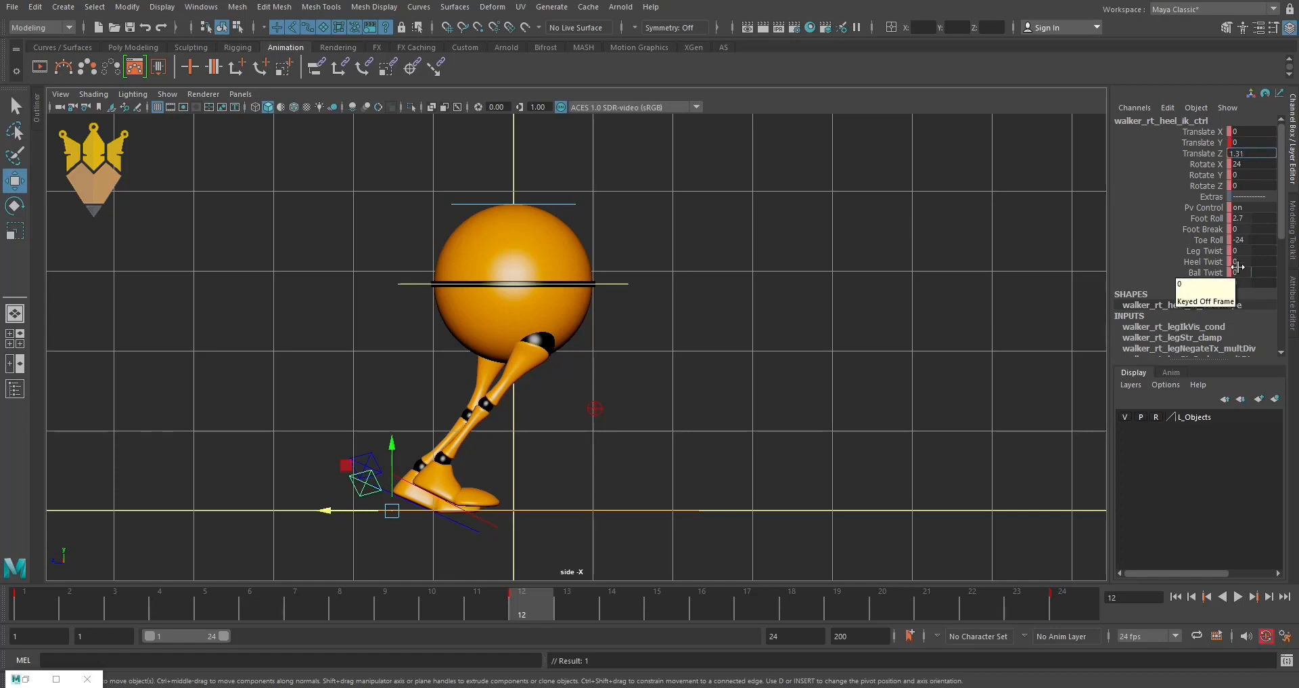
key("Return")
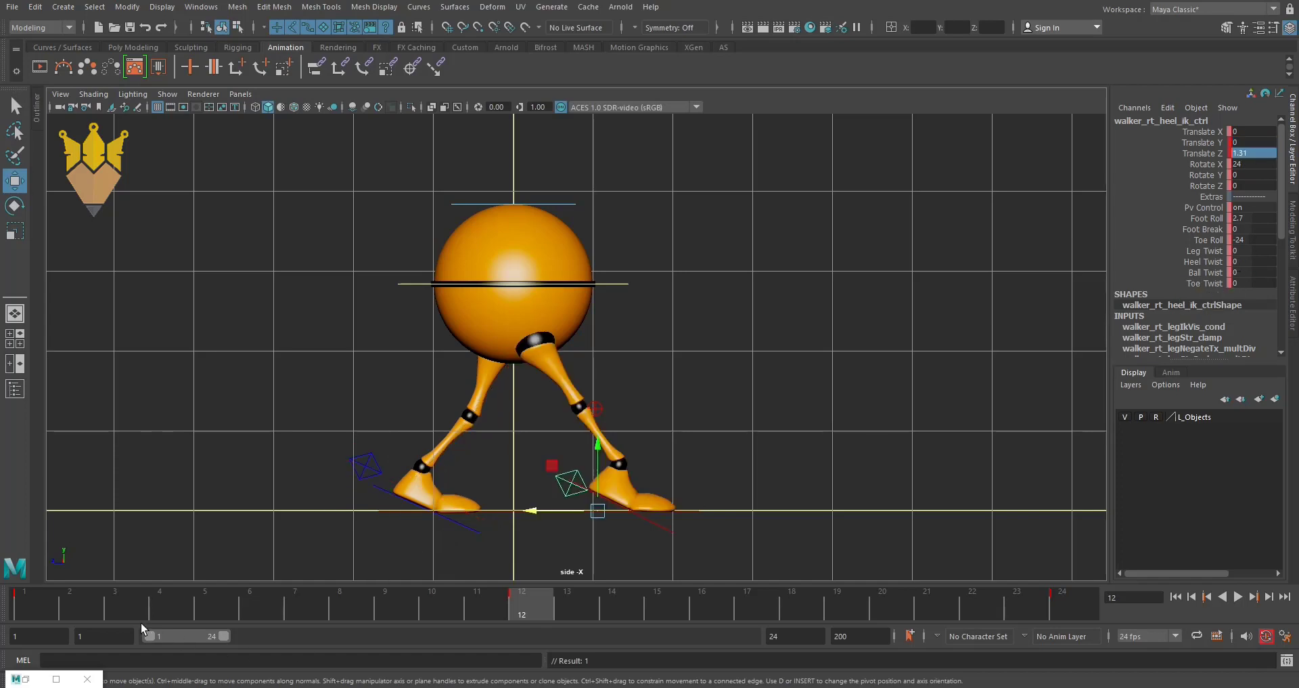
Check the left heel control's Rotate X on frame 1 and set the right heel control's Rotate X to -30 on frame 12.
left_click(39, 601)
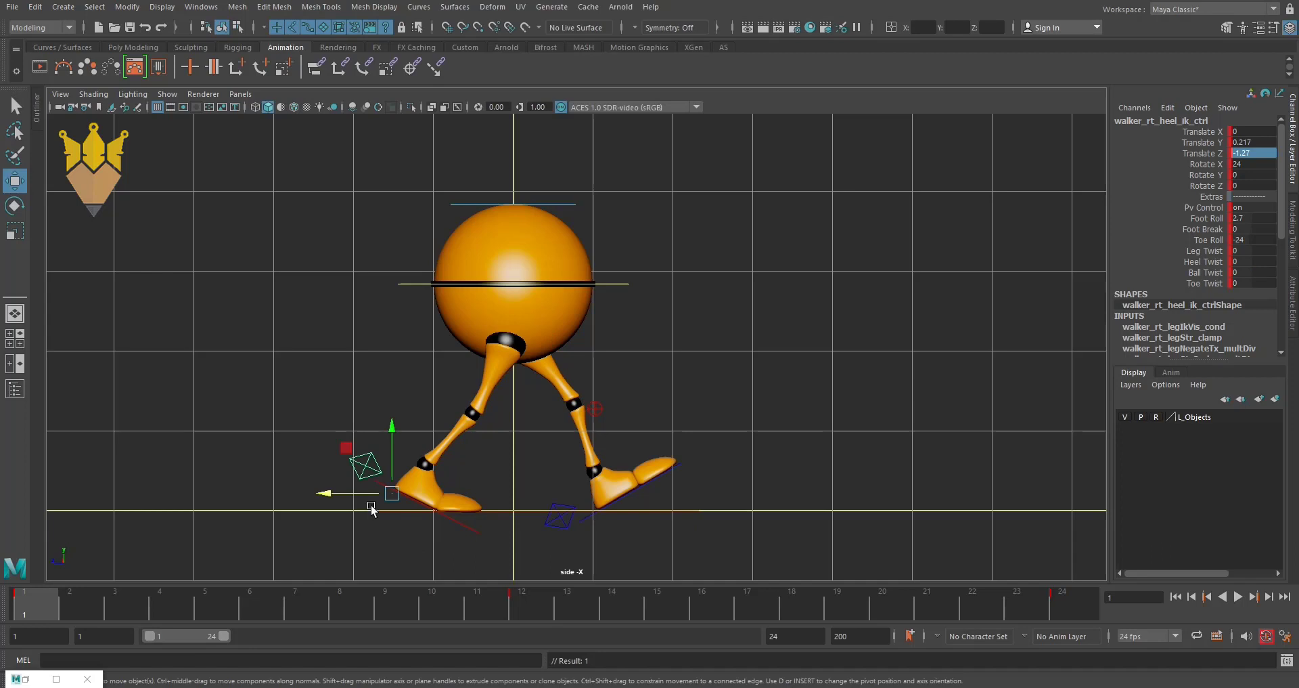
left_click(553, 523)
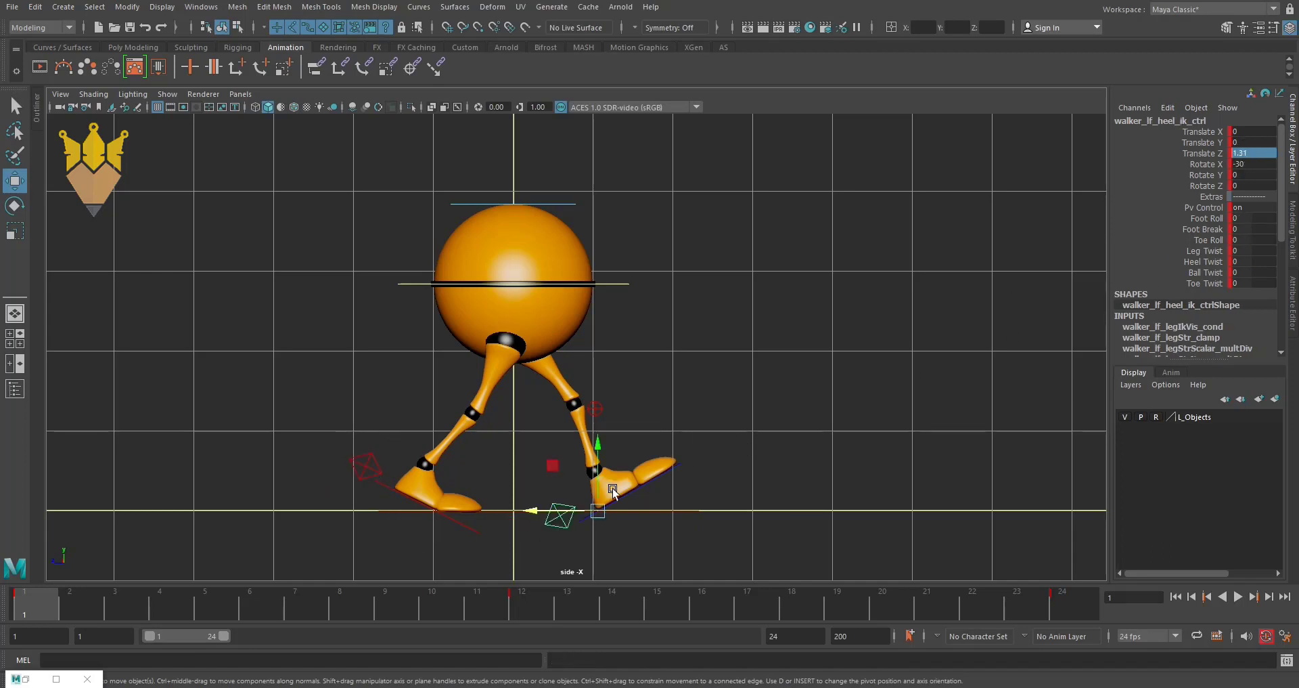
left_click(538, 600)
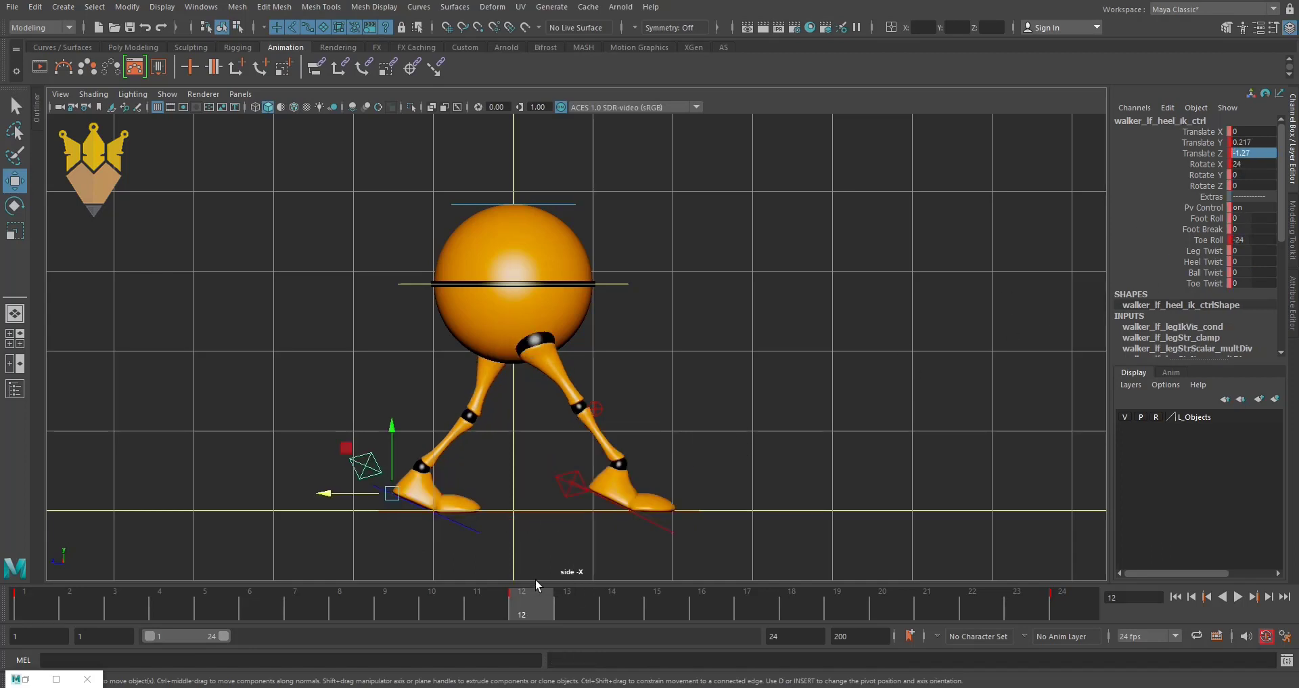
left_click(571, 488)
left_click(1238, 164)
type("24")
key("Return")
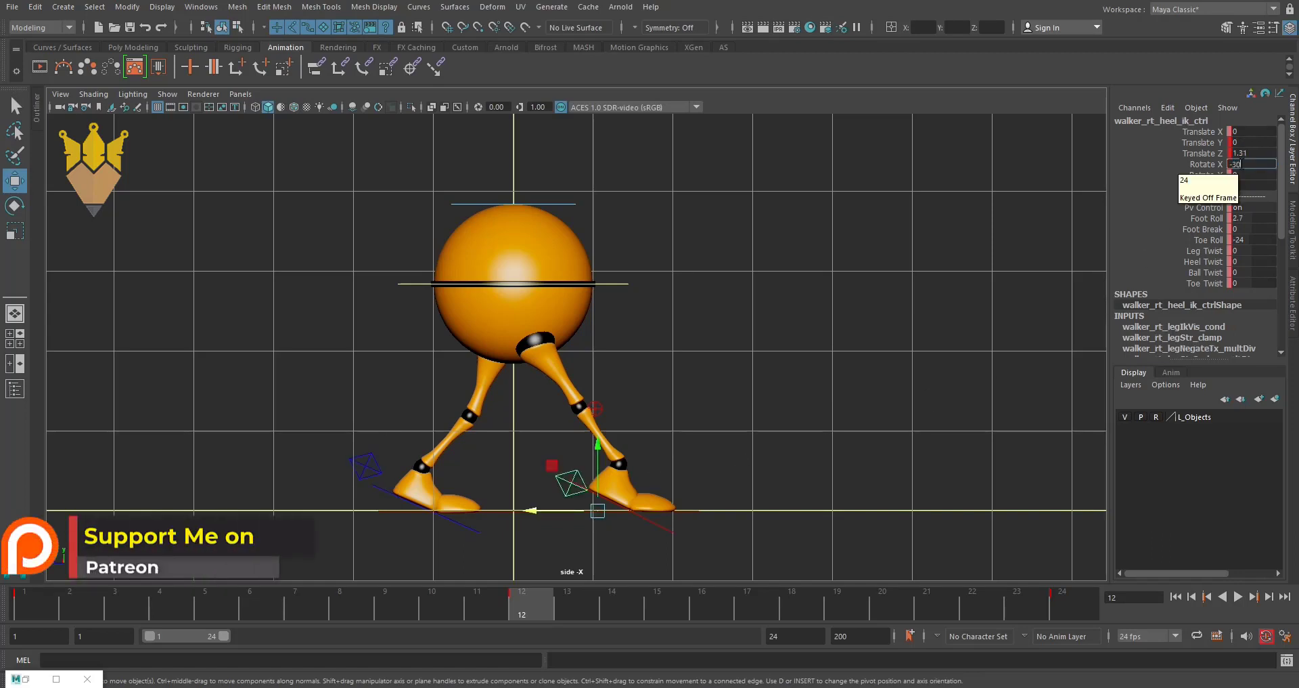
key("Return")
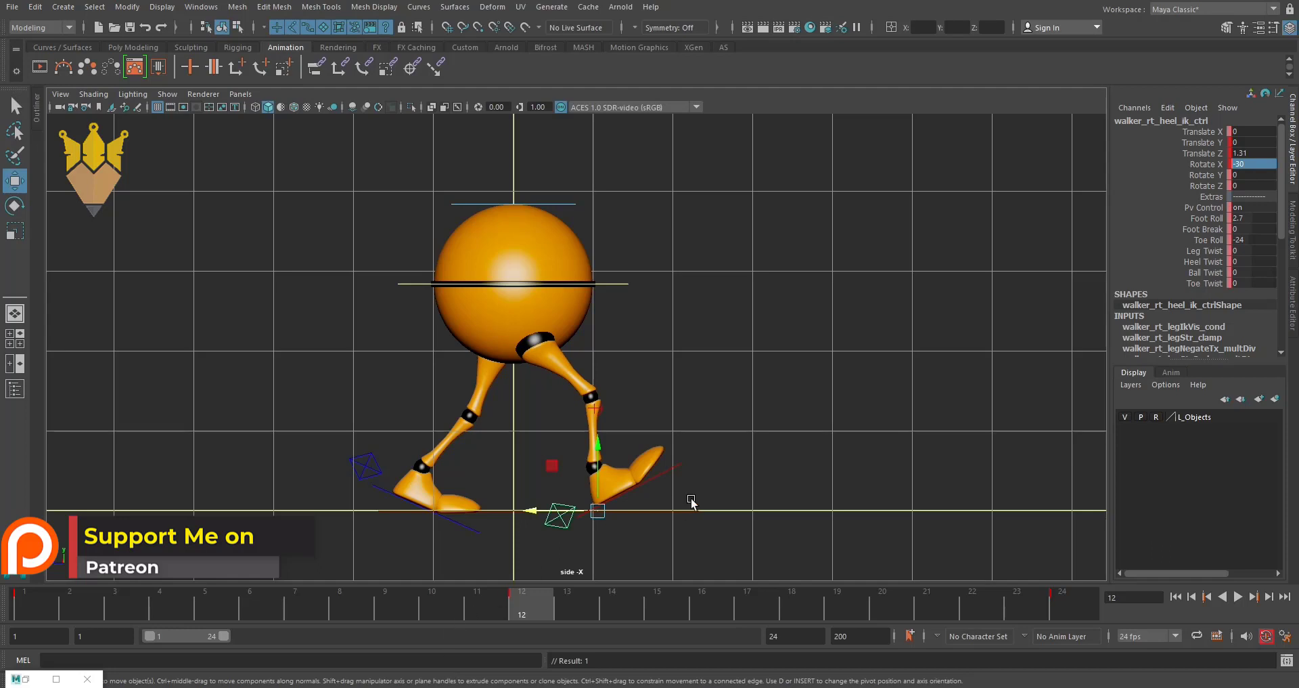
Set the right heel control's Toe Roll to 0 on frame 12.
left_click(1250, 239)
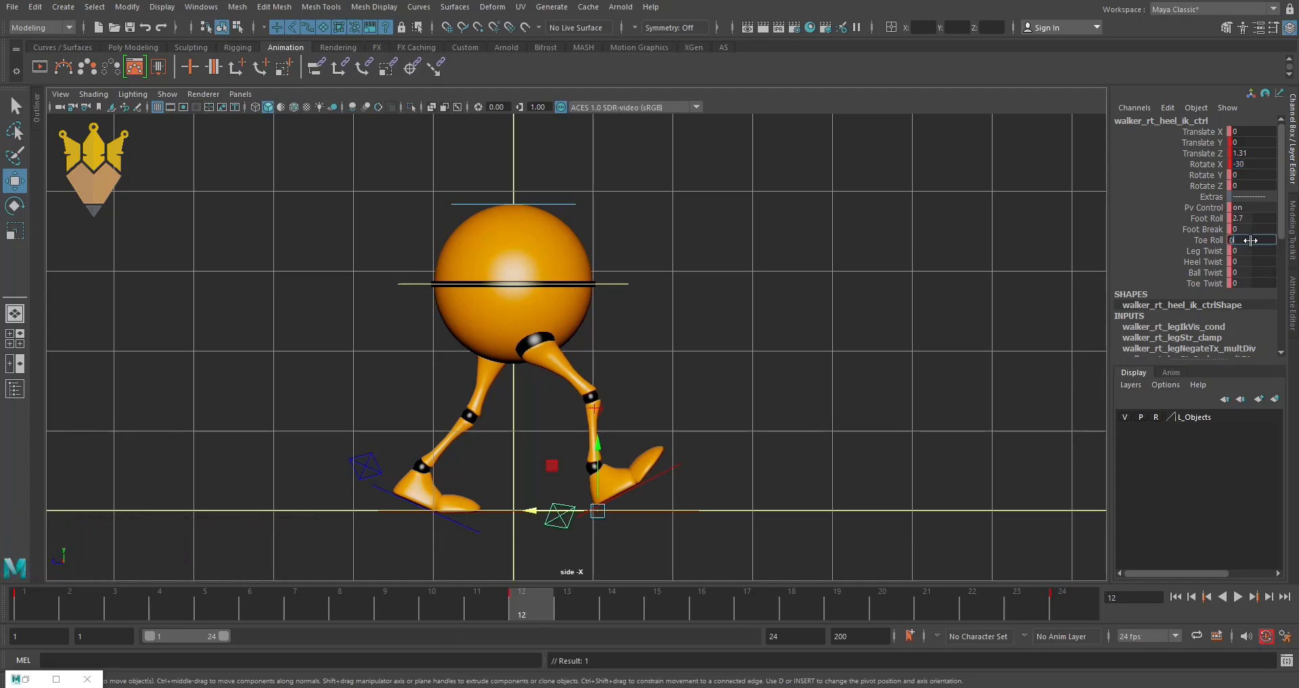
type("0")
key("Return")
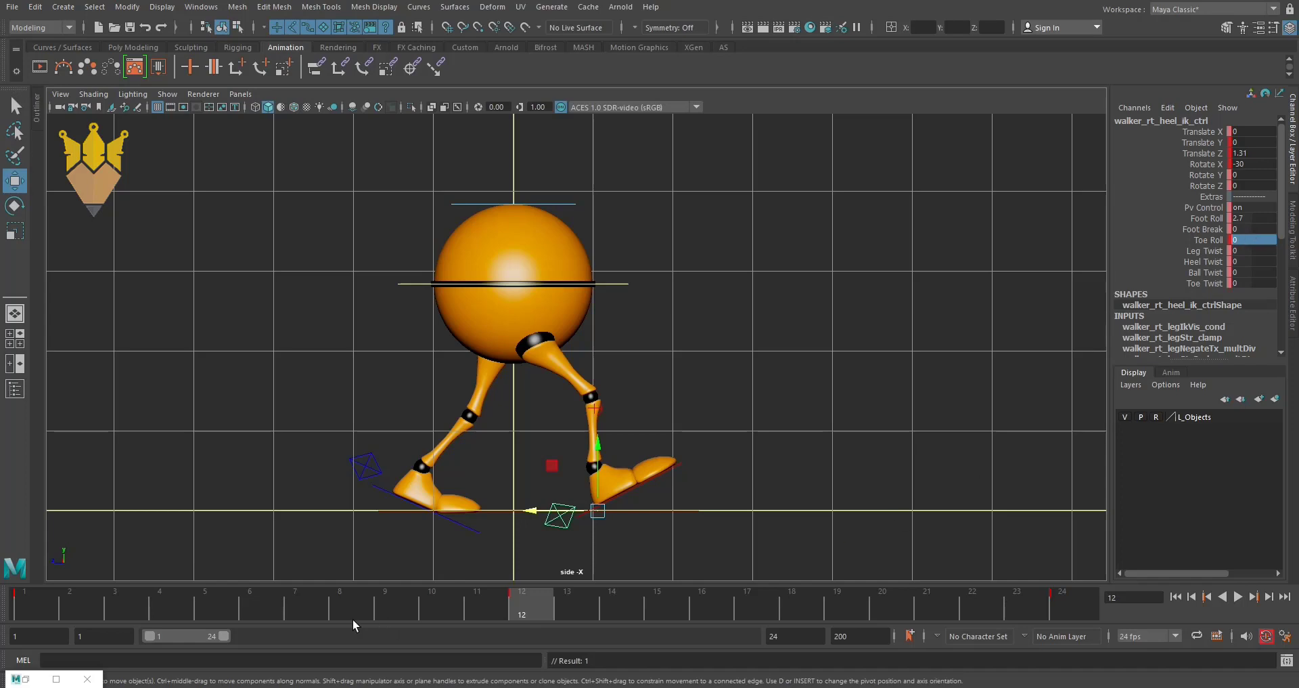
Compare both heel controls' values on frame 1 and set the right heel control's Foot Roll to 0 on frame 12.
left_click_drag(352, 618, 24, 613)
left_click(377, 434)
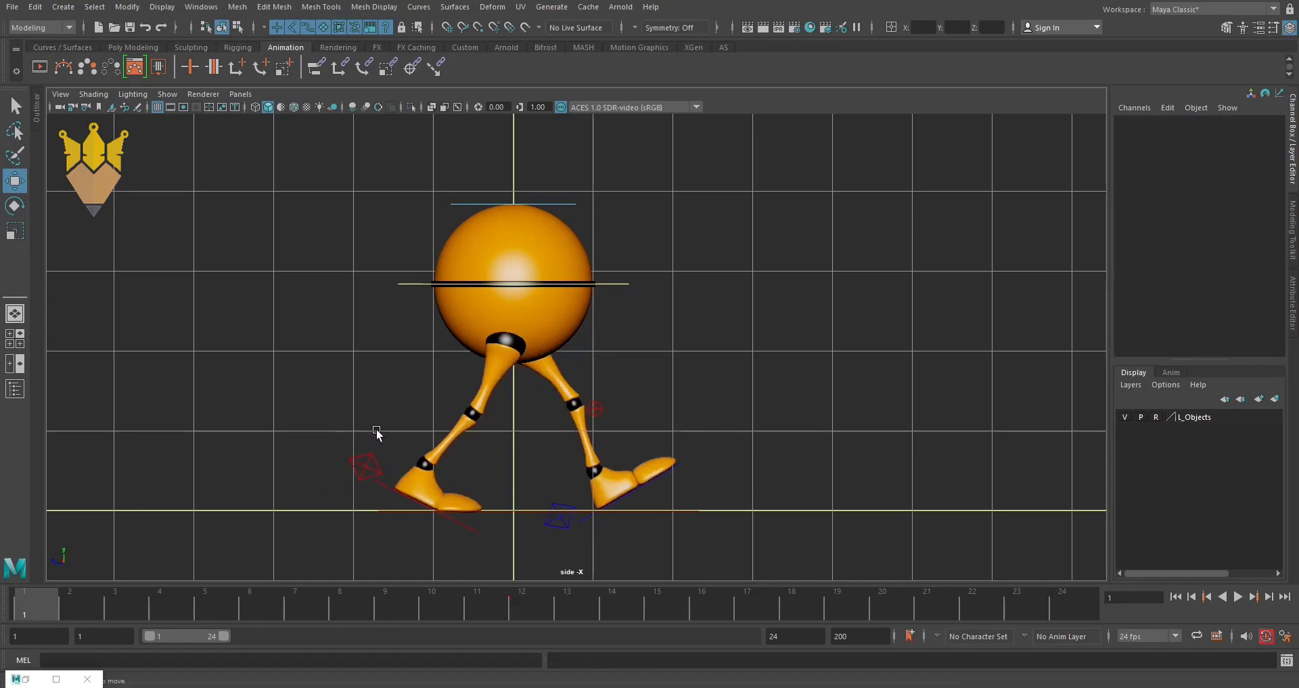
left_click_drag(359, 458, 360, 459)
left_click_drag(561, 506, 562, 507)
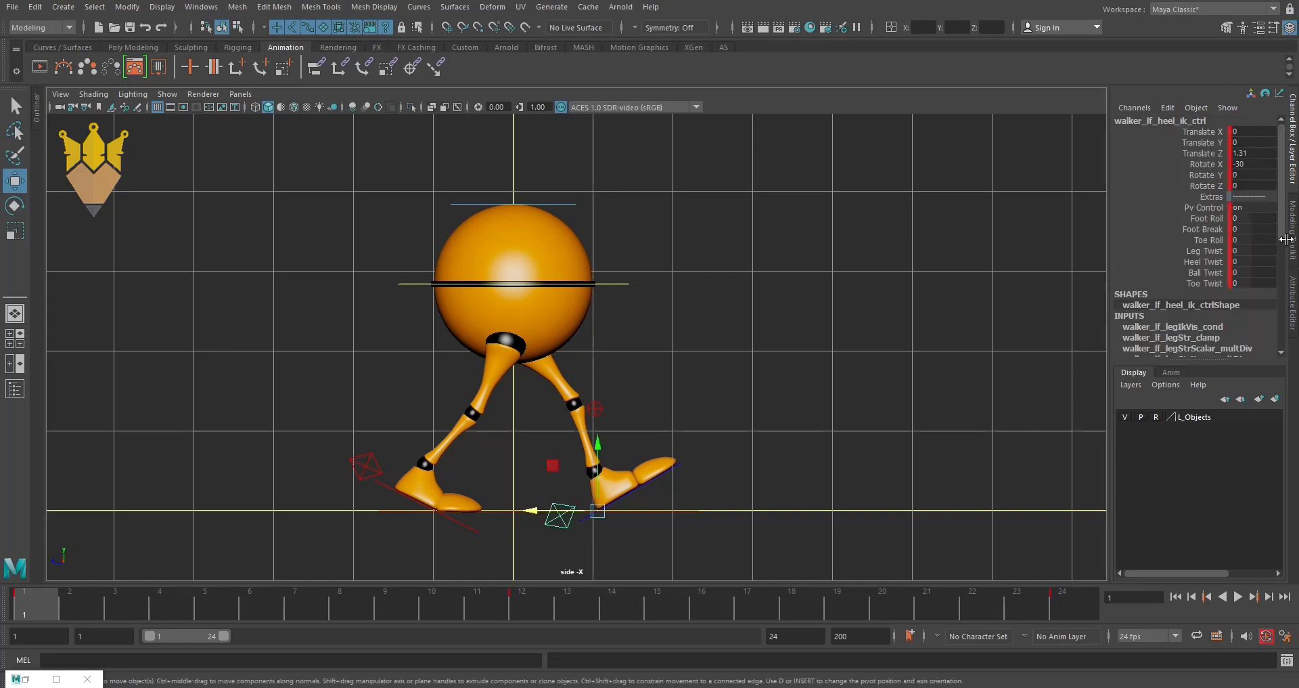
left_click_drag(361, 452, 383, 502)
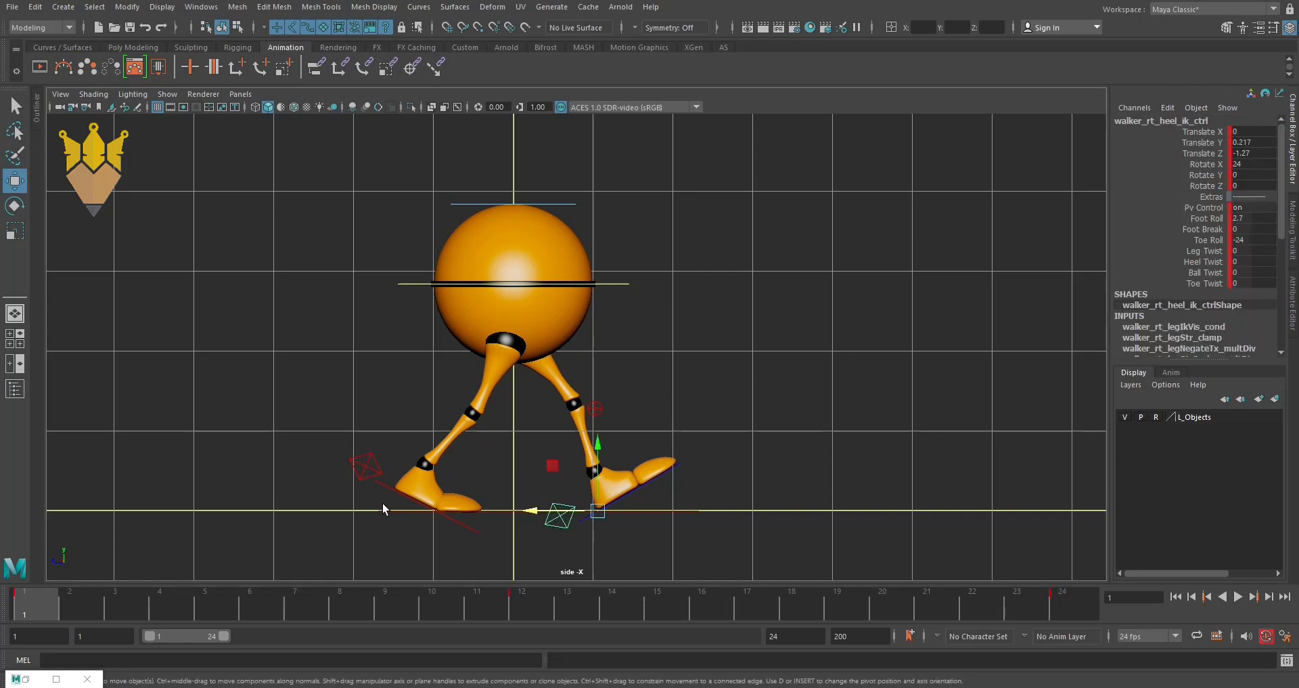
left_click(517, 612)
double_click(1252, 218)
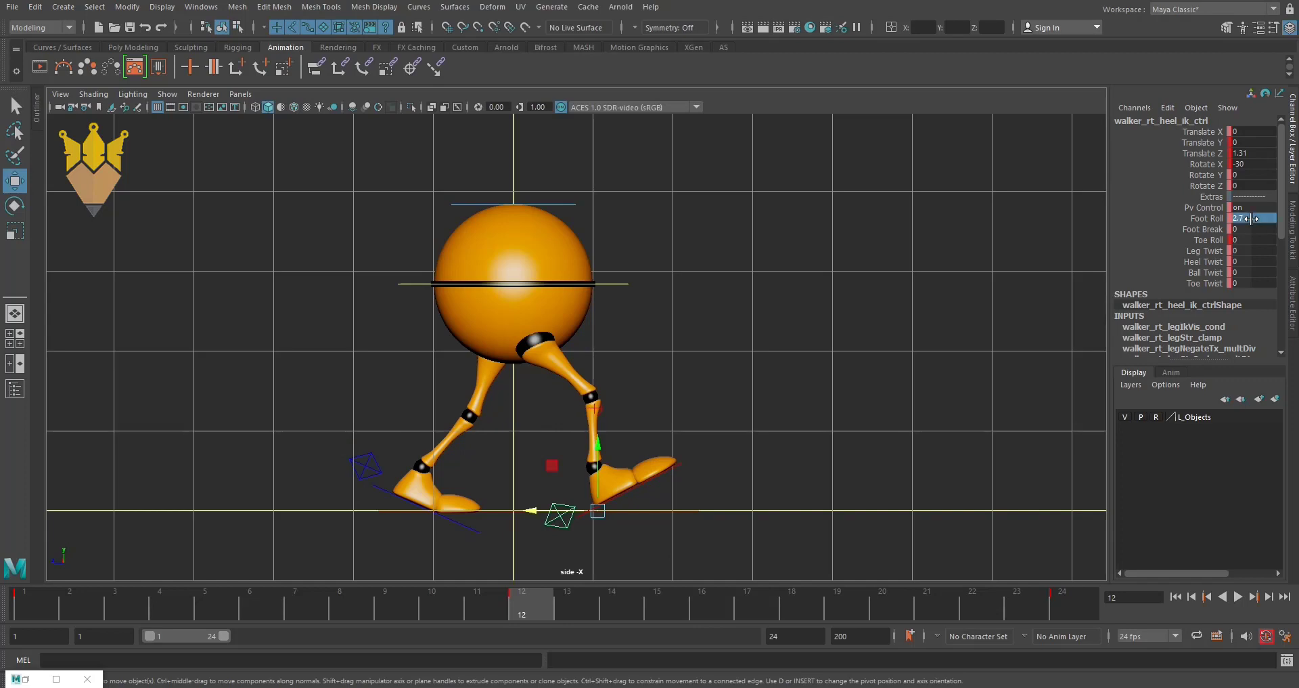
type("0")
key("Return")
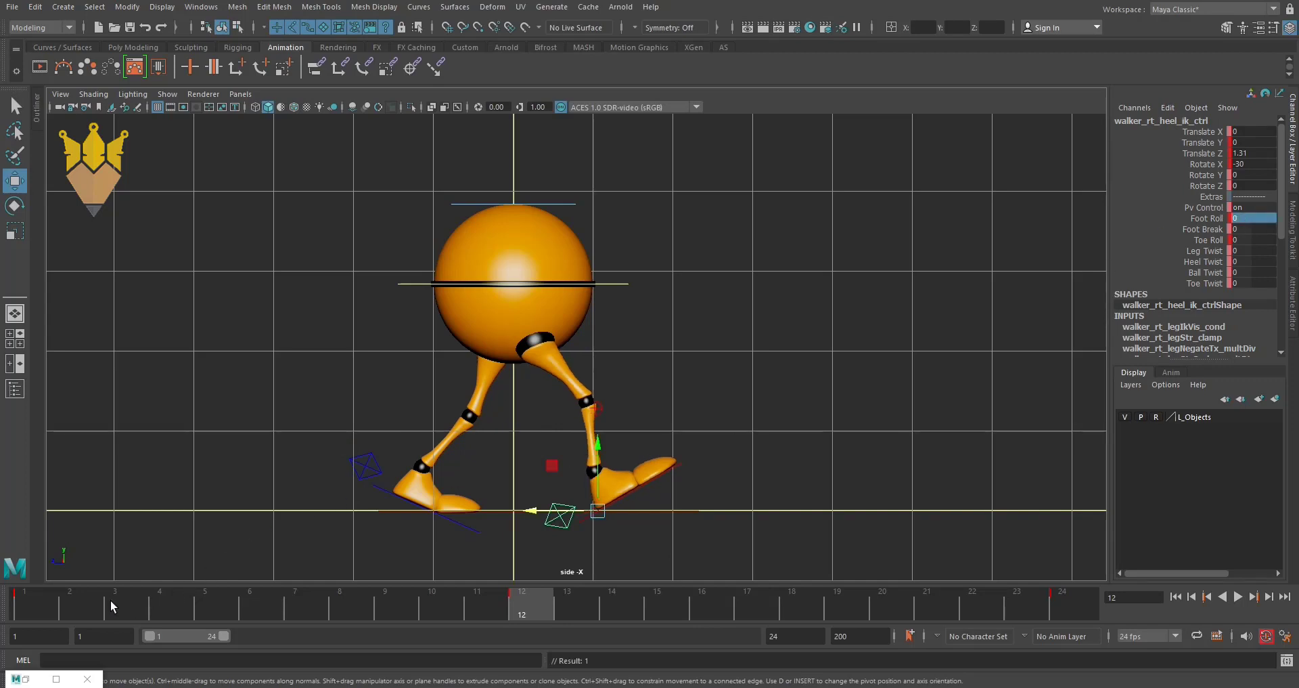
Step back and forth through the keys on frames 1, 12 and 24 to compare the contact poses.
left_click_drag(111, 600, 22, 599)
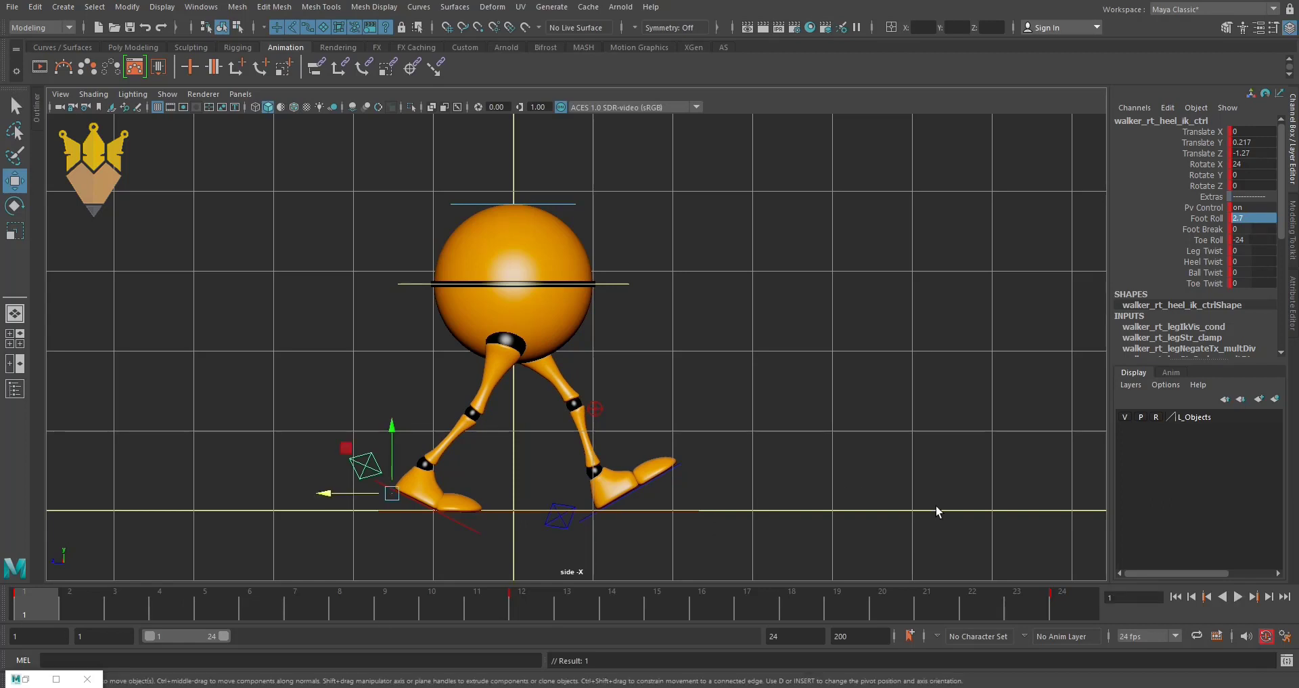
key("period")
key("comma")
key("period")
key("comma")
key("period")
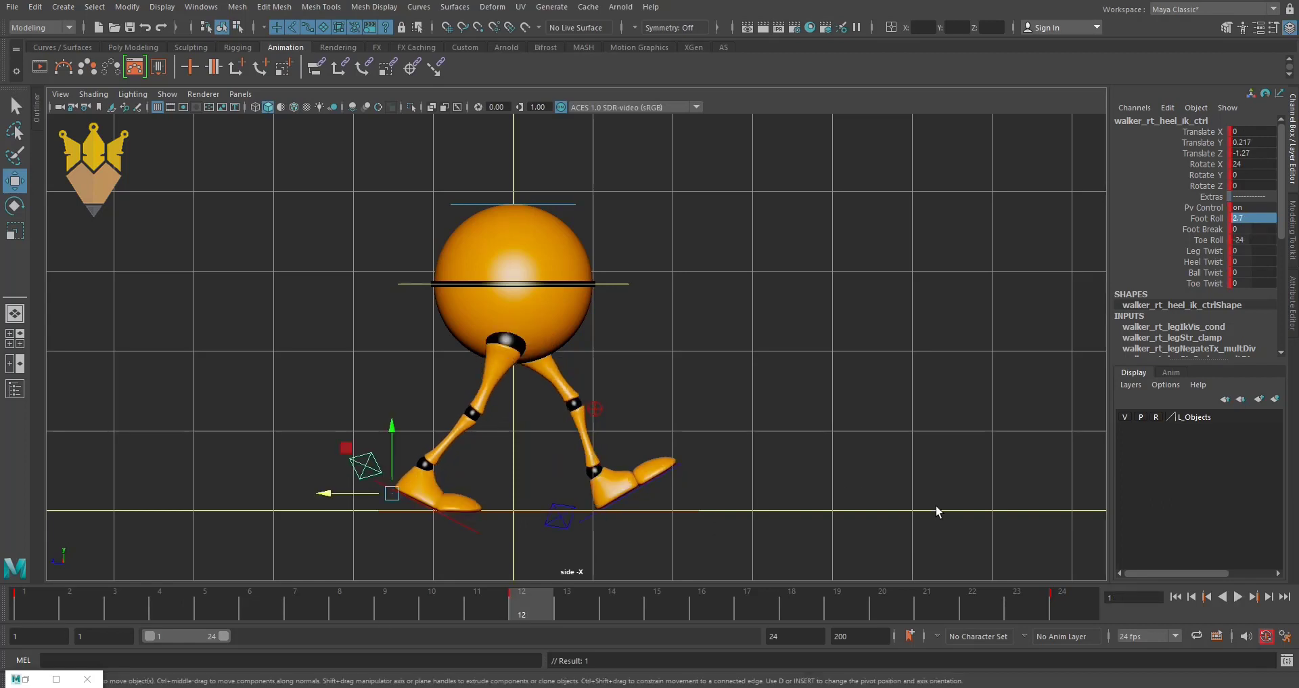
key("comma")
key("period")
key("comma")
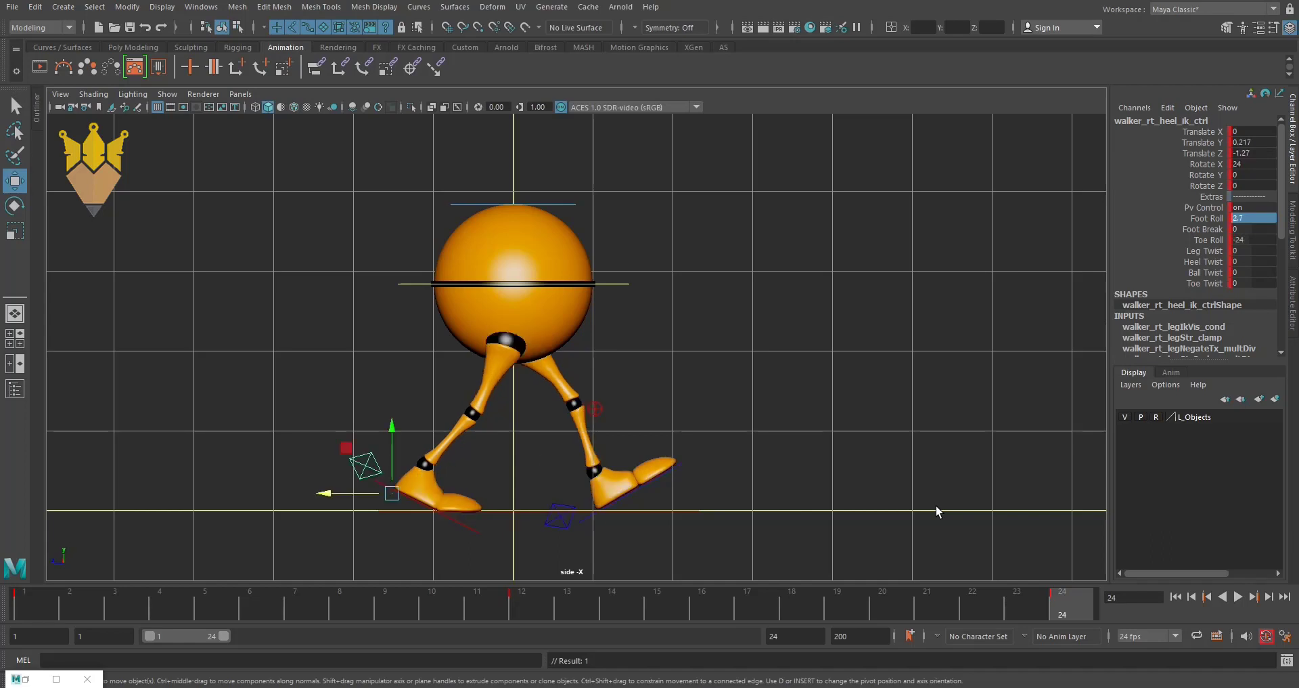
key("period")
key("period")
key("comma")
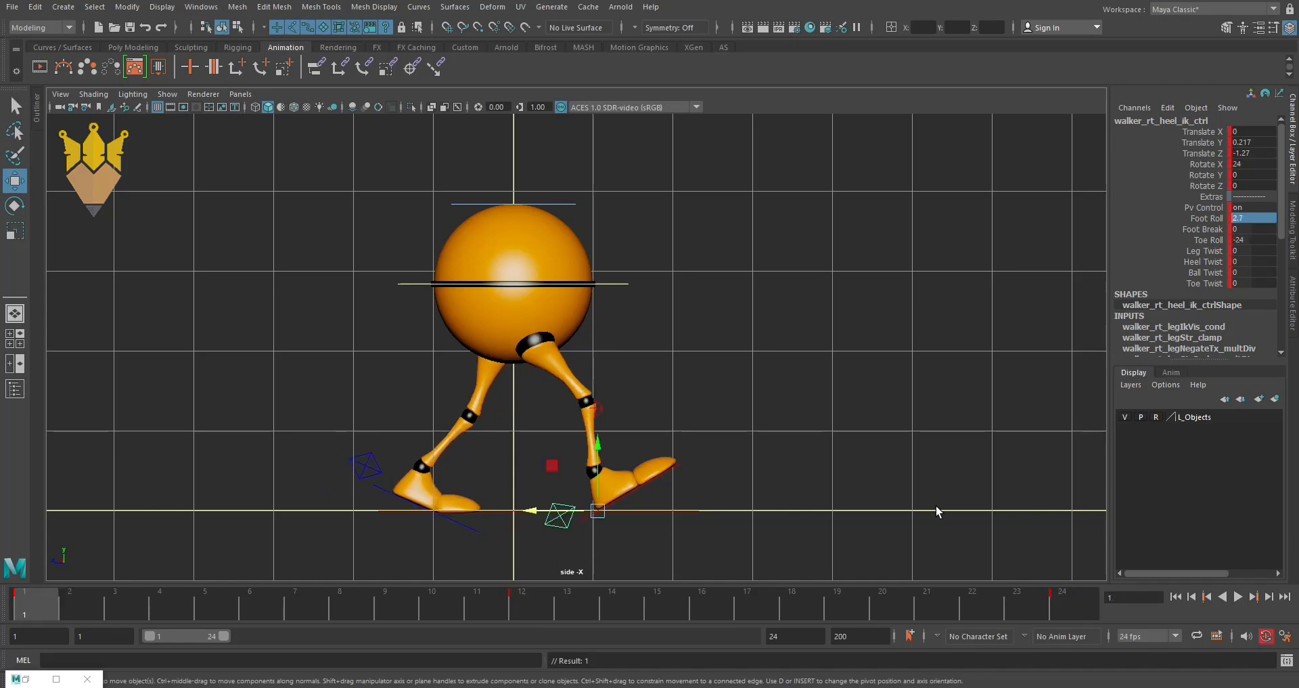
key("comma")
key("period")
key("comma")
key("period")
key("comma")
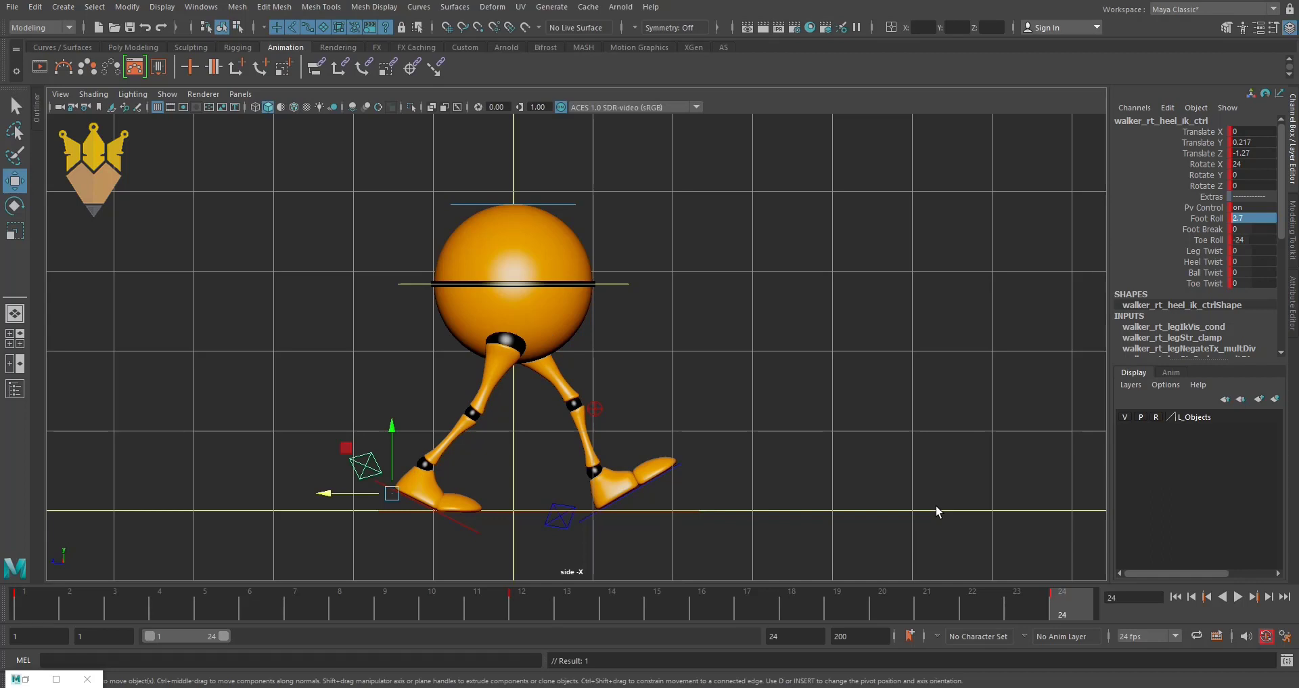
Flip between the contact keys on frames 12 and 24 to compare the feet, and play the walk loop in side view.
key("comma")
key("comma")
key("period")
key("period")
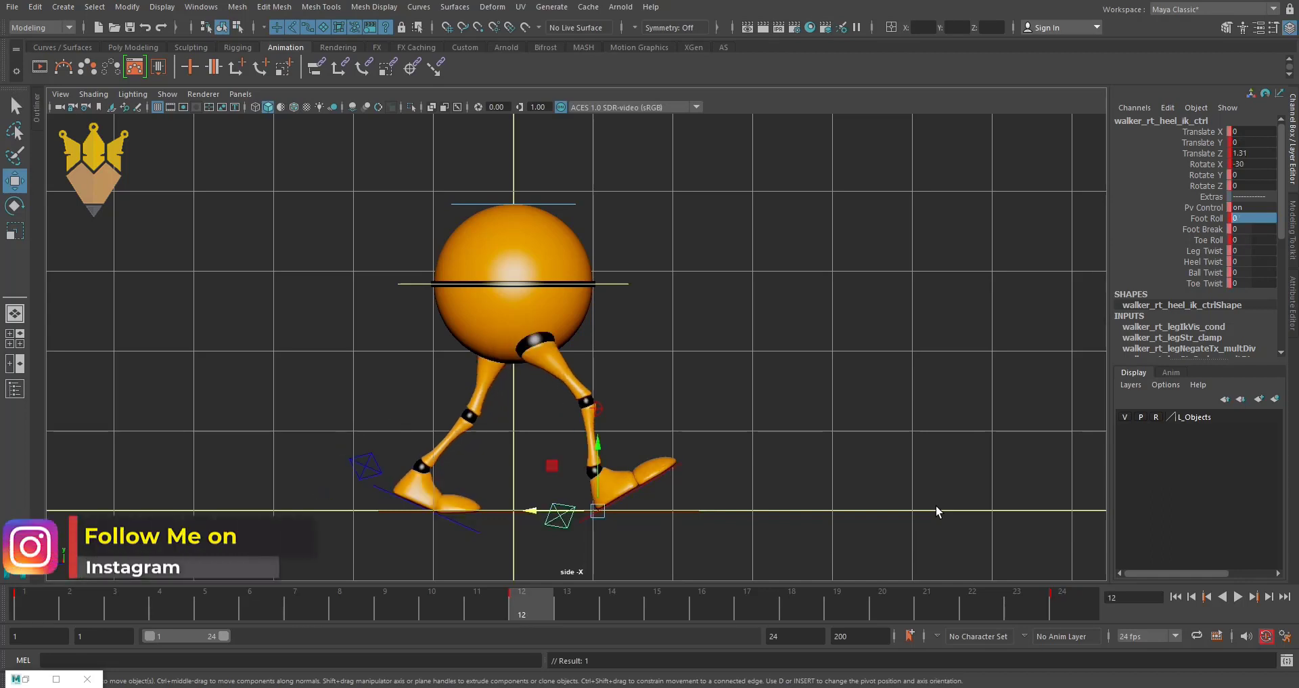
key("comma")
key("comma")
key("period")
key("period")
key("comma")
key("period")
key("comma")
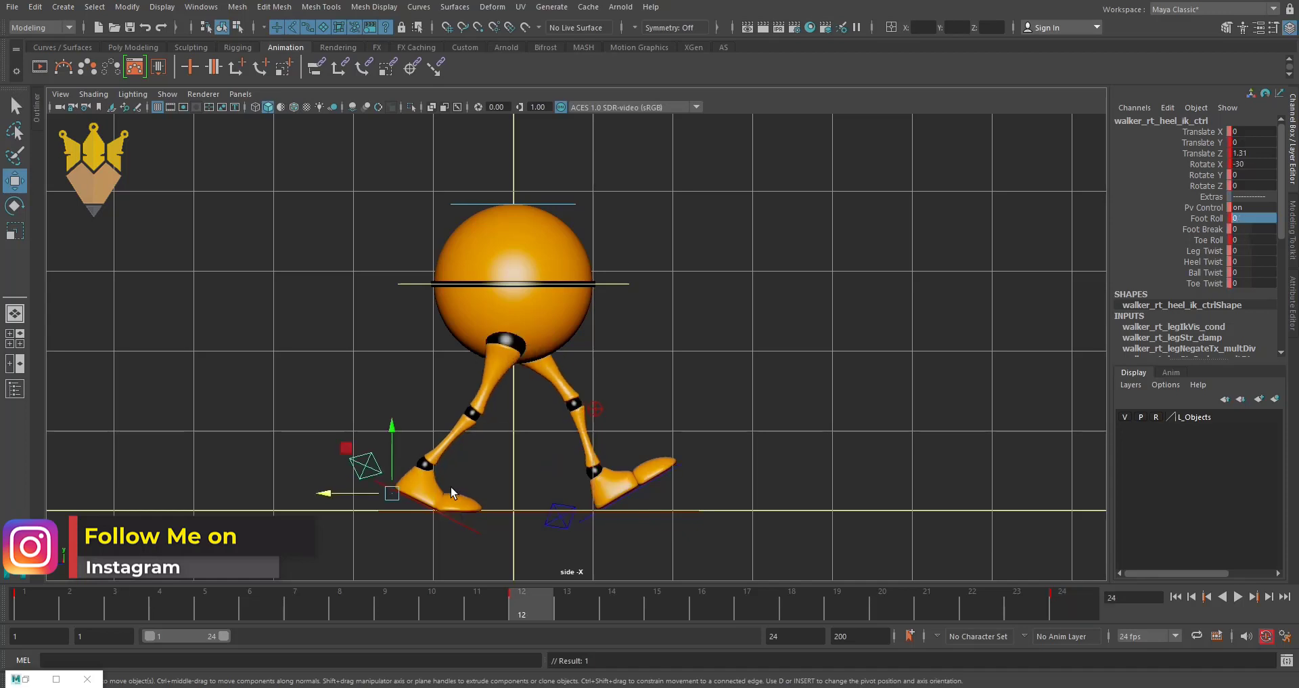
key("period")
key("comma")
key("period")
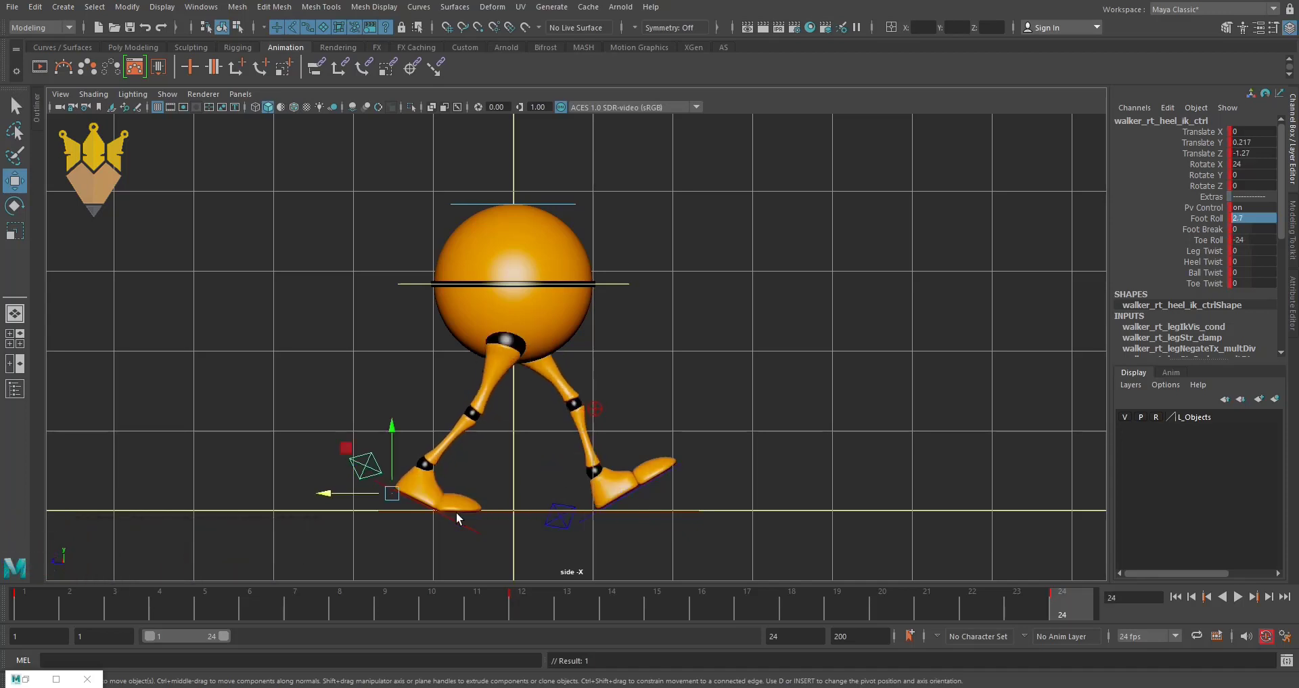
key("comma")
key("period")
key("comma")
key("period")
key("comma")
key("period")
key("period")
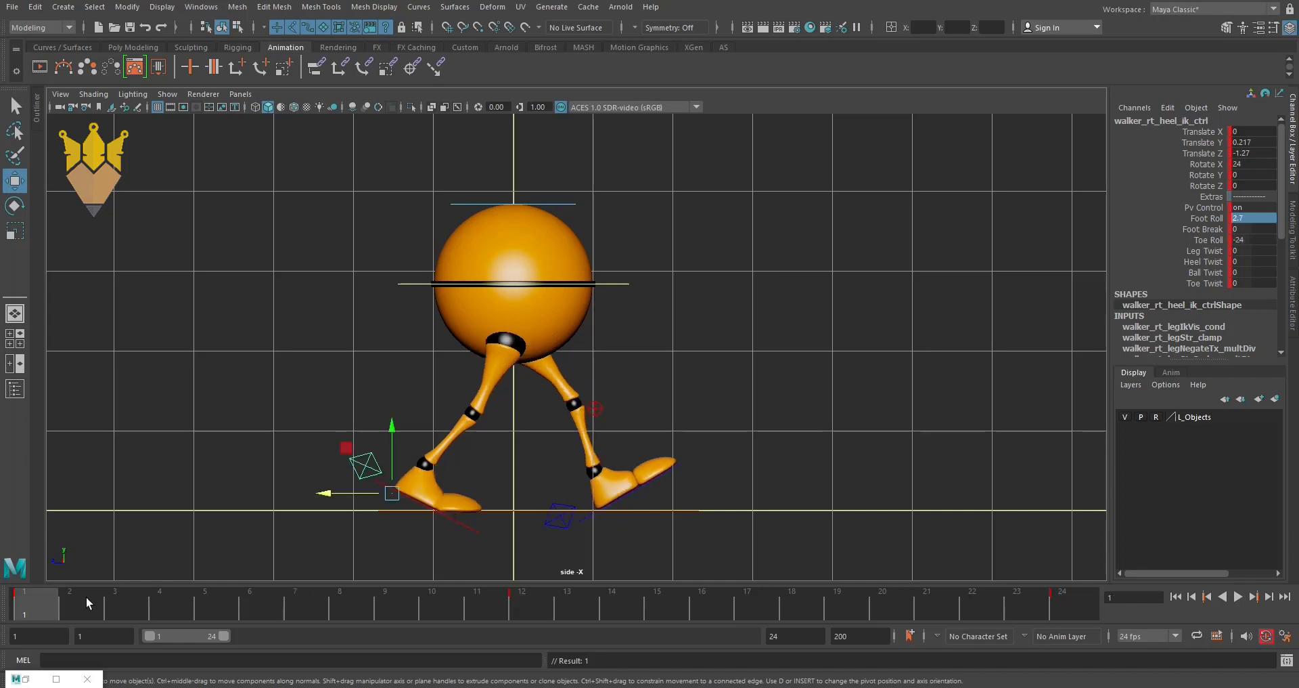
key("alt+v")
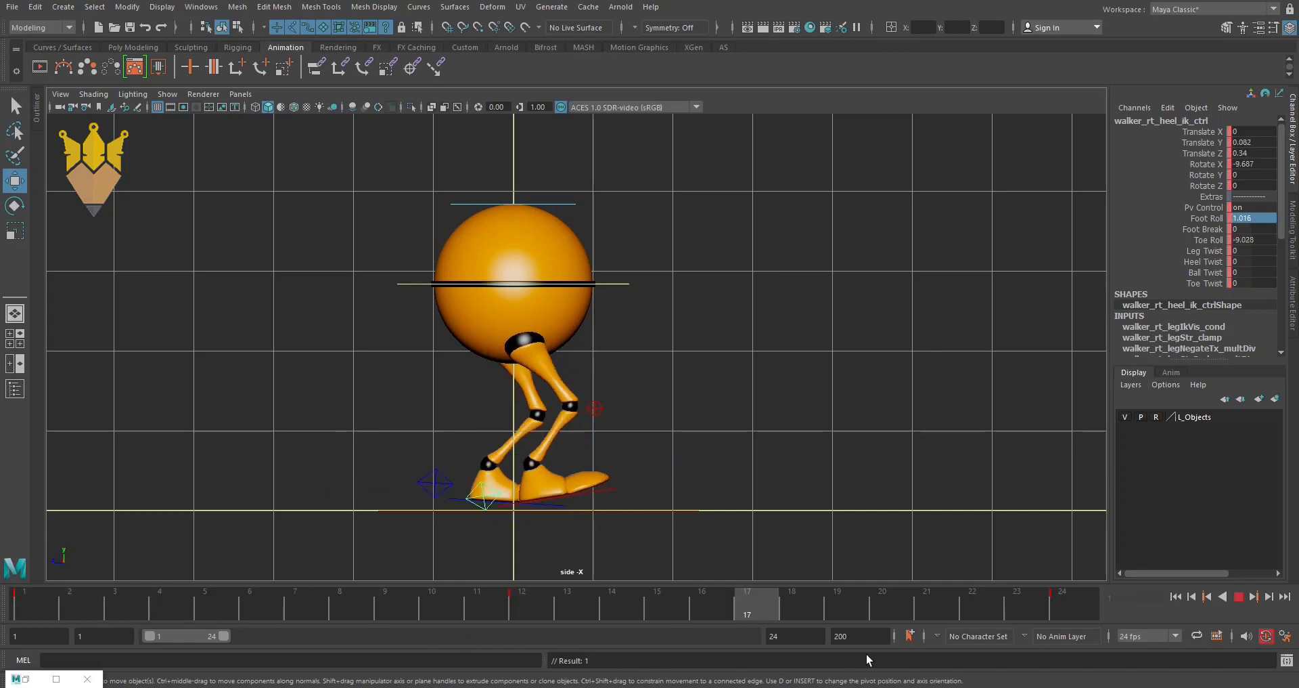
key("alt+v")
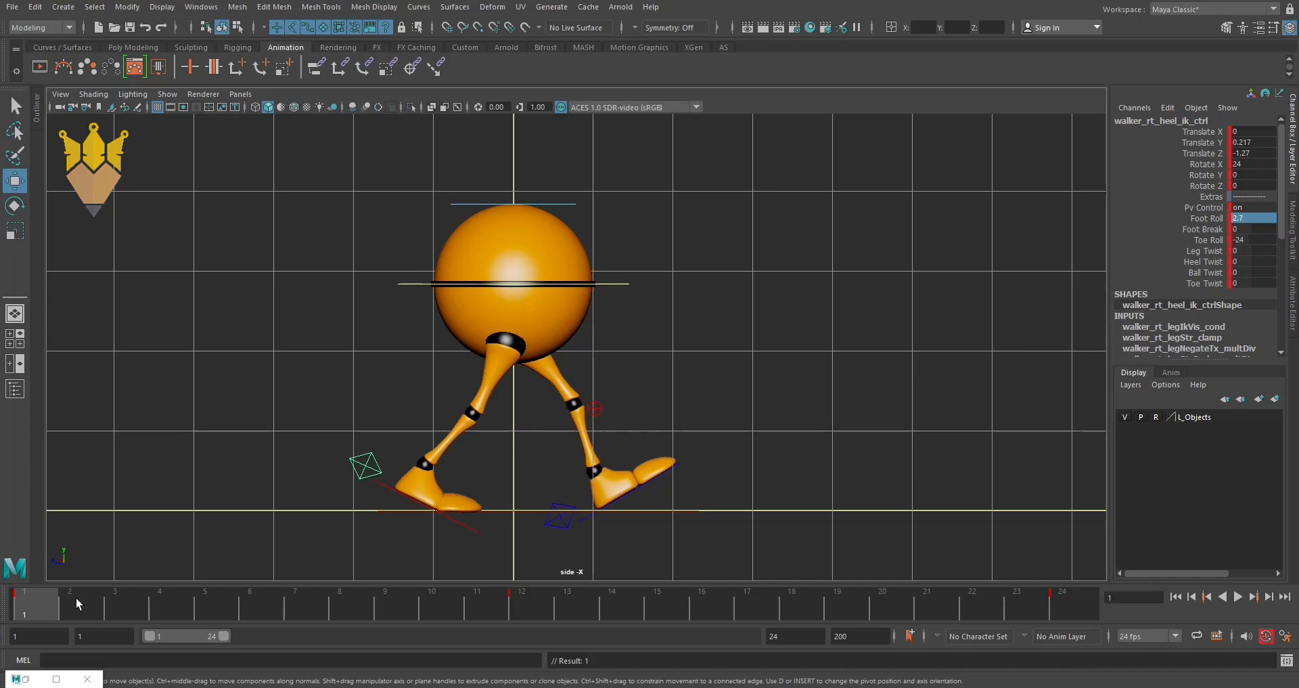
Compare the left and right heel controls' channel values on frames 1 and 12.
left_click(560, 521)
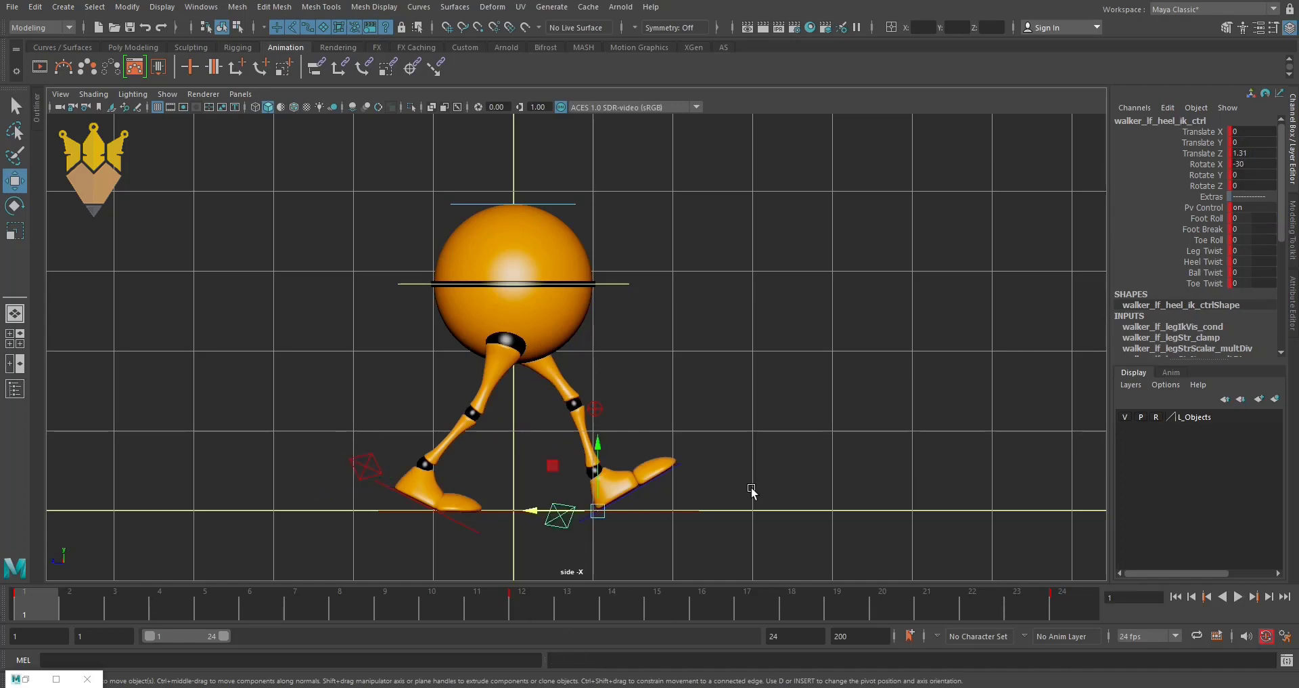
left_click(547, 594)
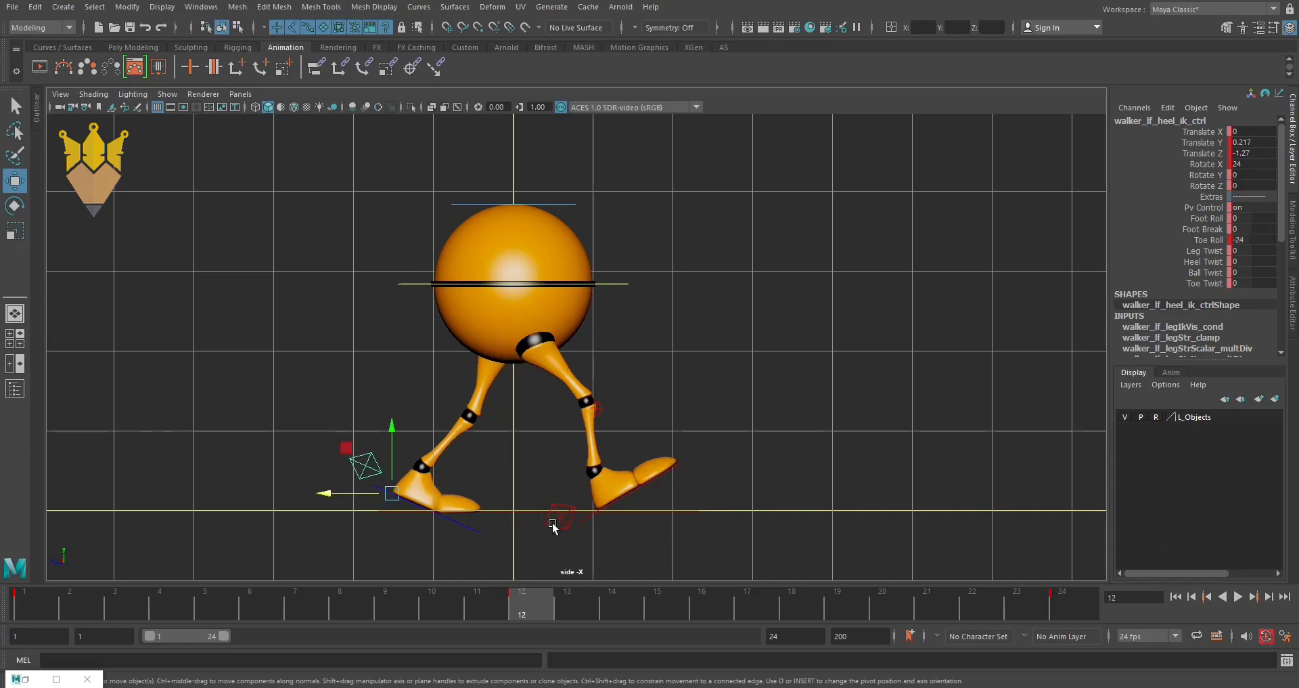
left_click(553, 525)
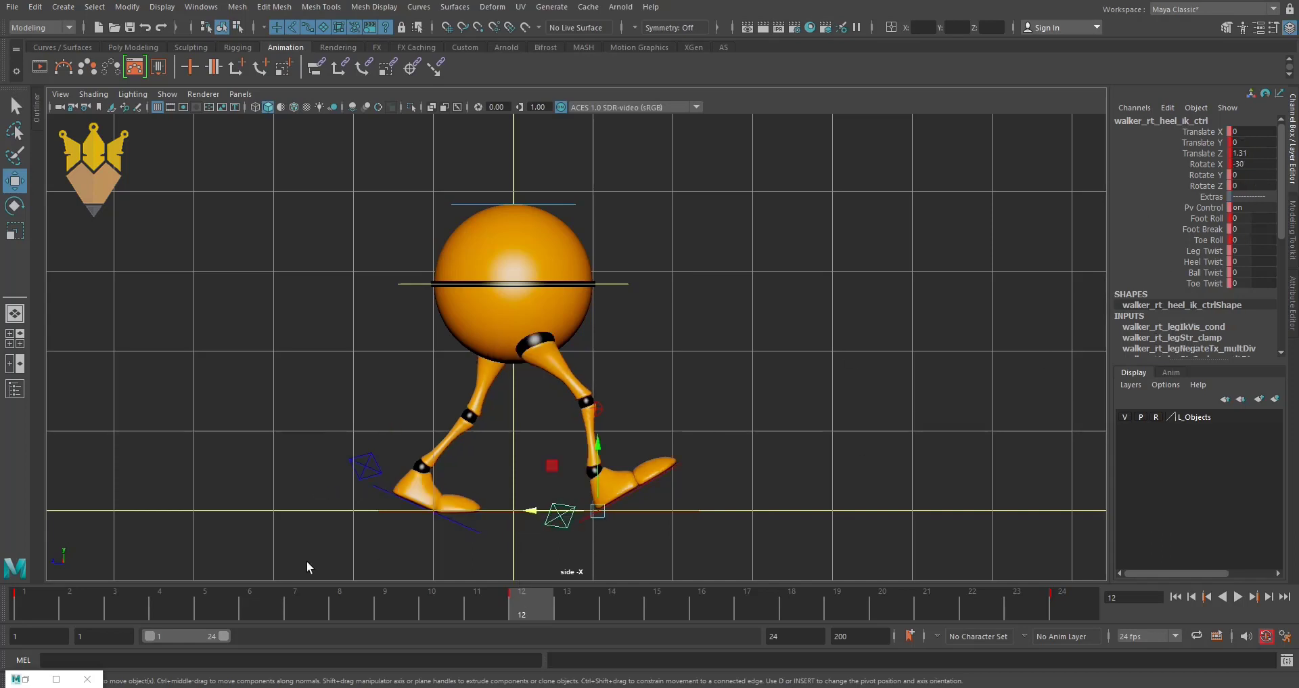
left_click(58, 595)
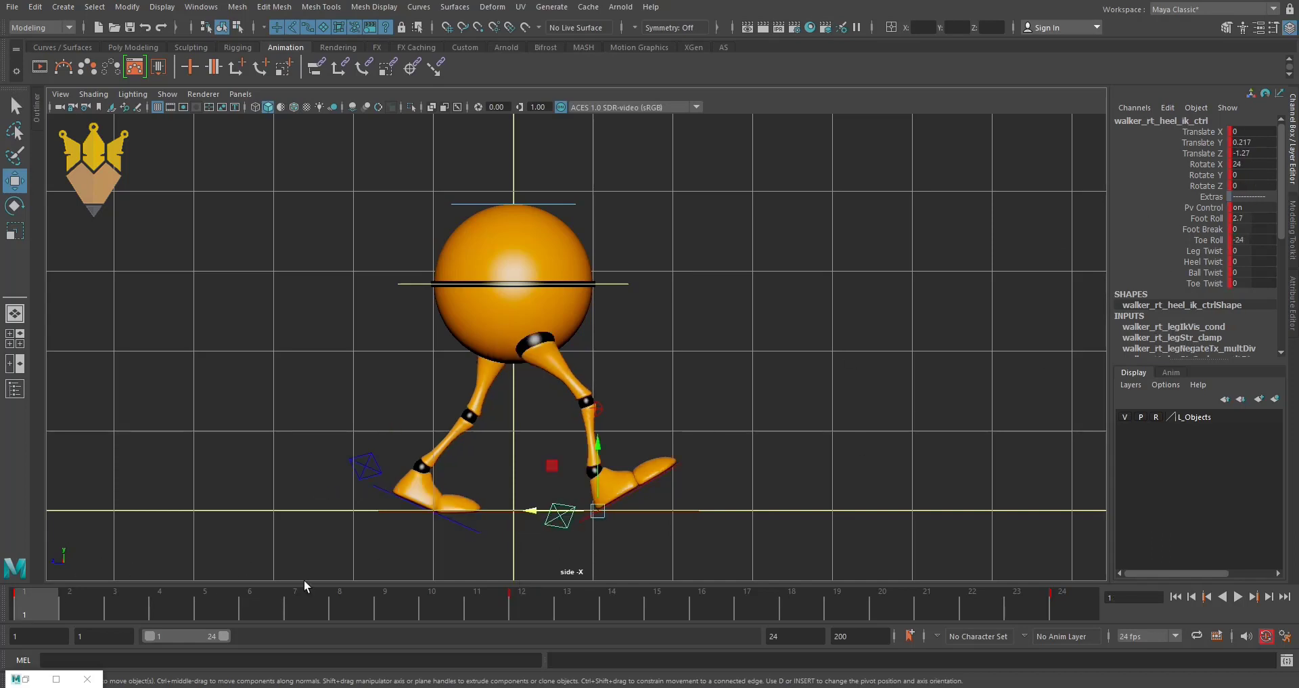
left_click(552, 522)
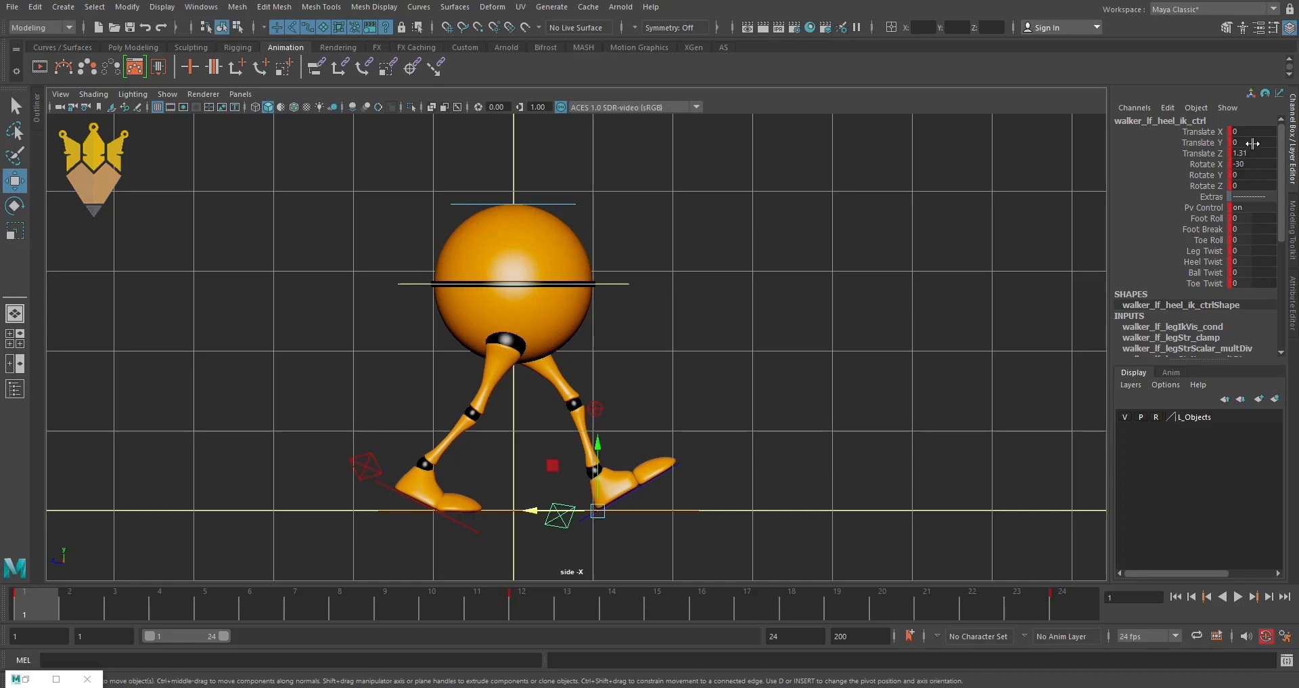
left_click(553, 523)
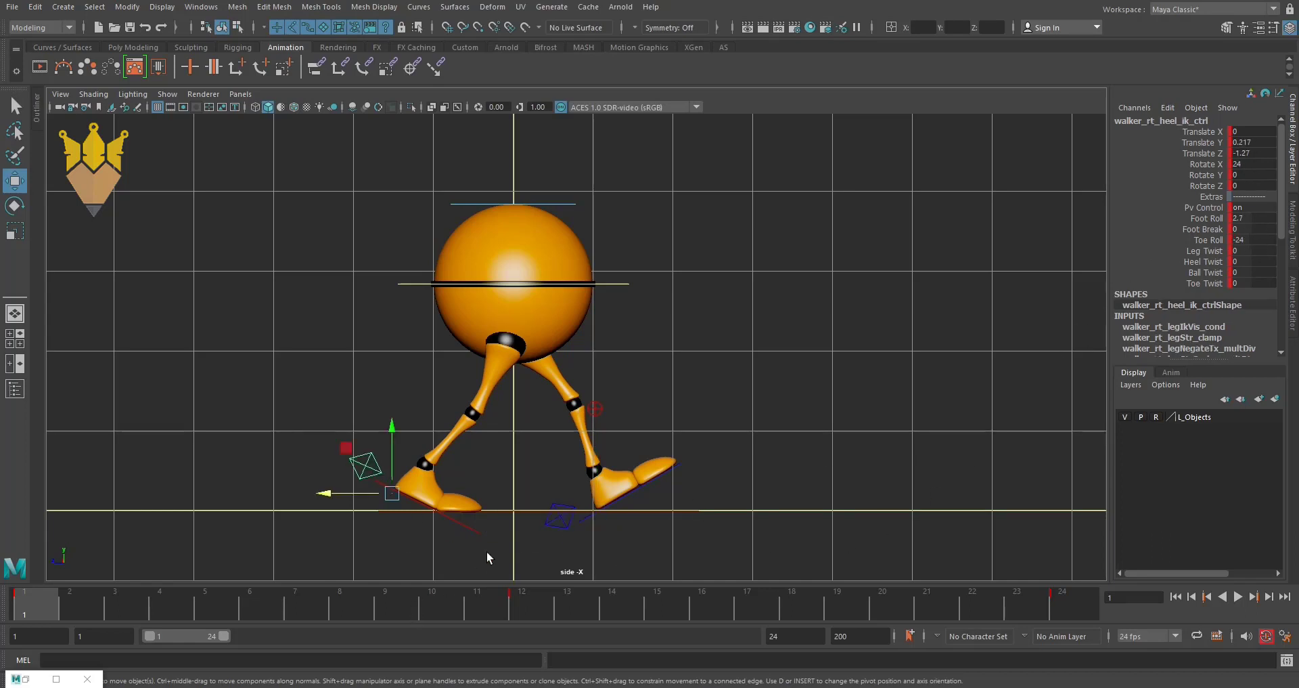
left_click(522, 607)
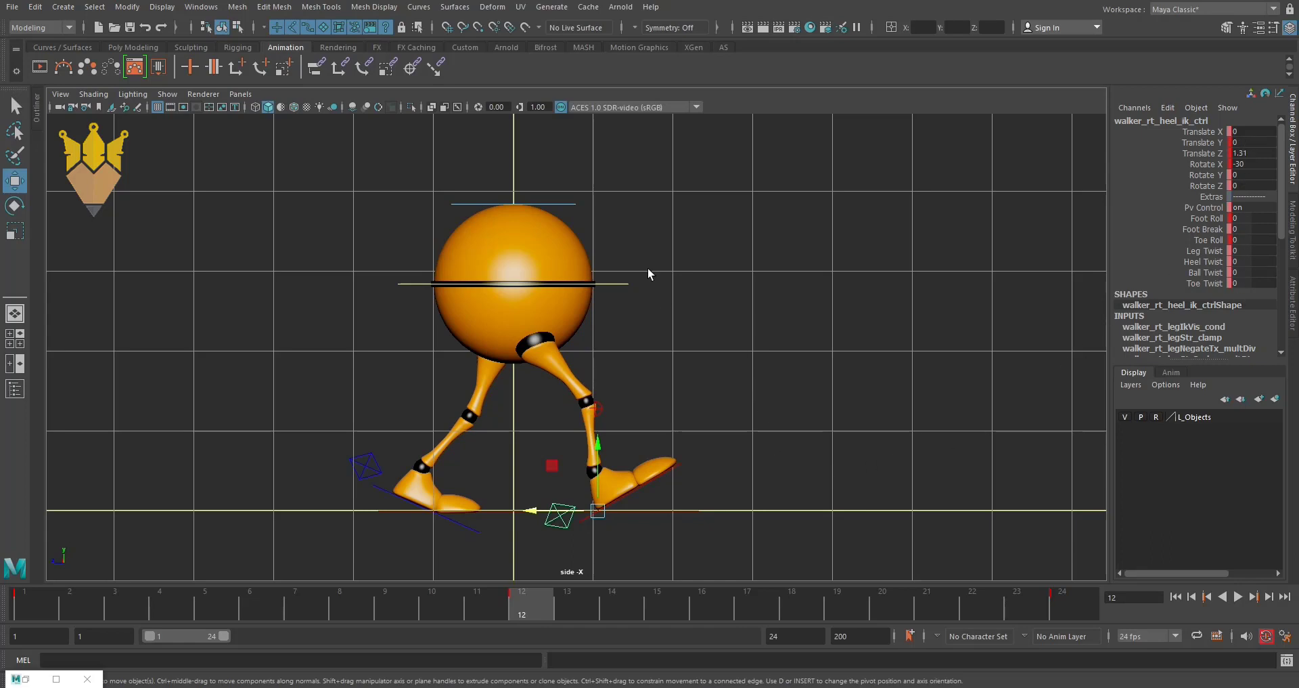
Check the main body control's Translate and Rotate values on frames 1, 12 and 24.
left_click_drag(615, 294, 613, 295)
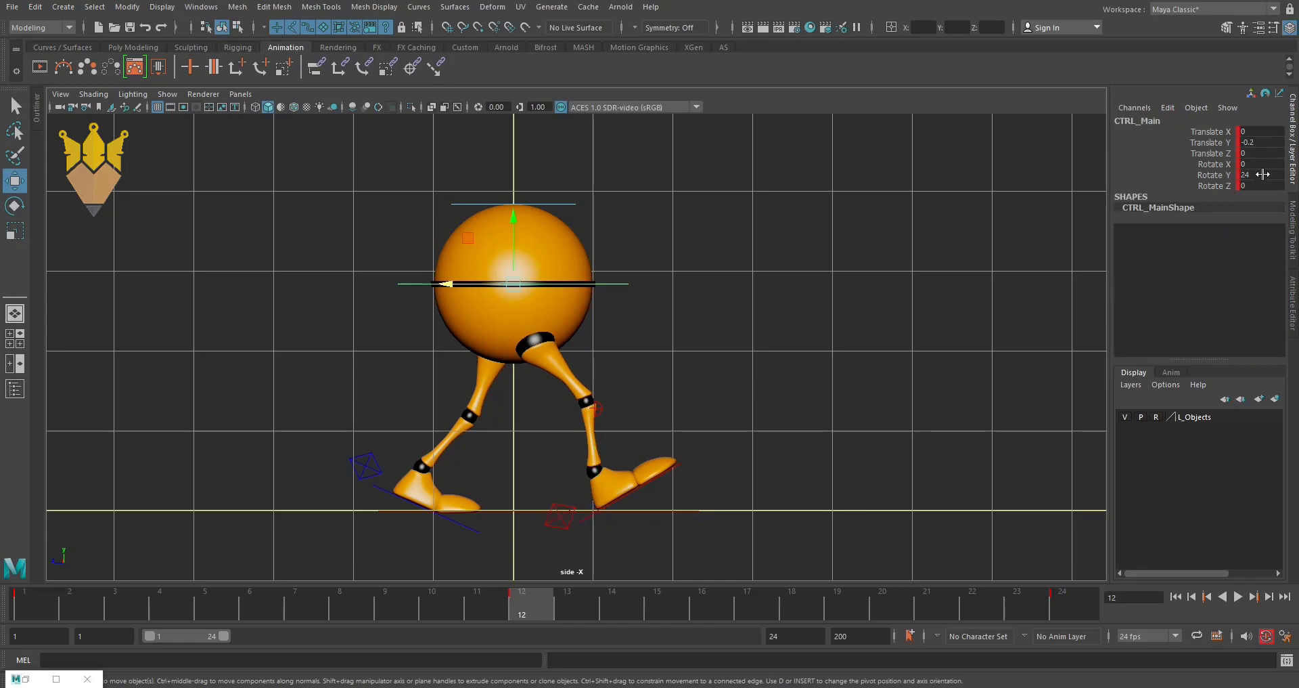
left_click(43, 610)
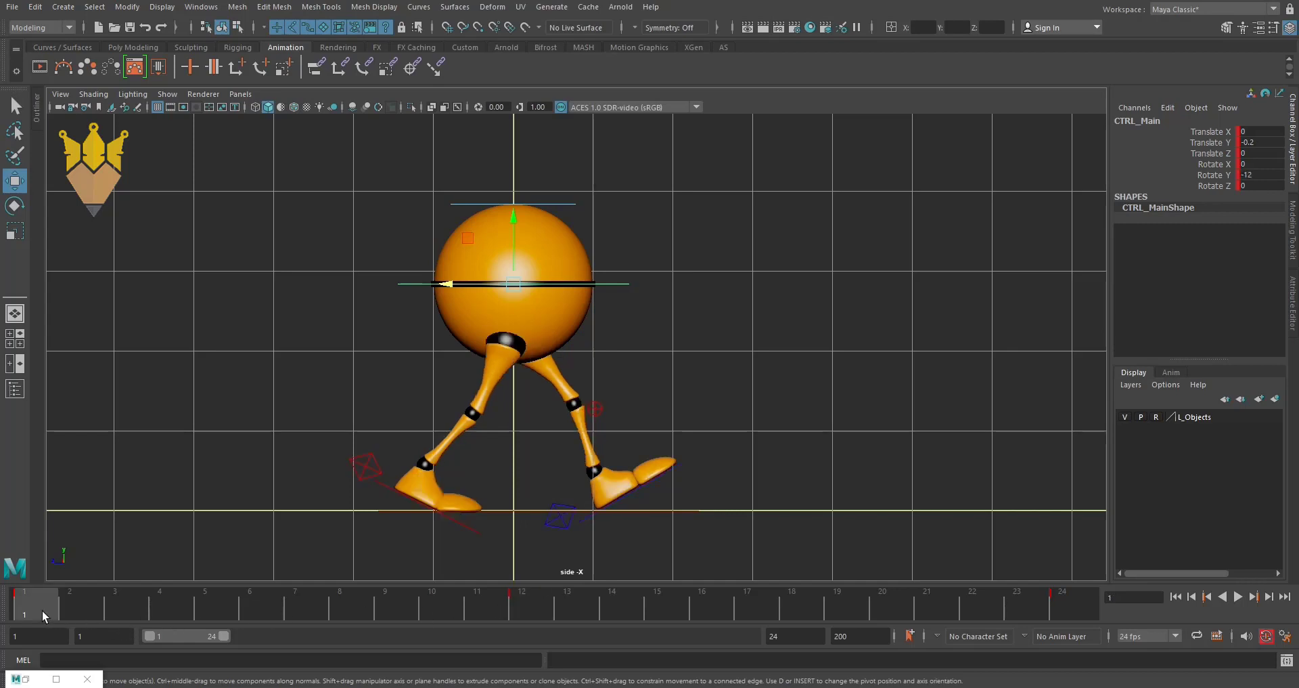
left_click(548, 607)
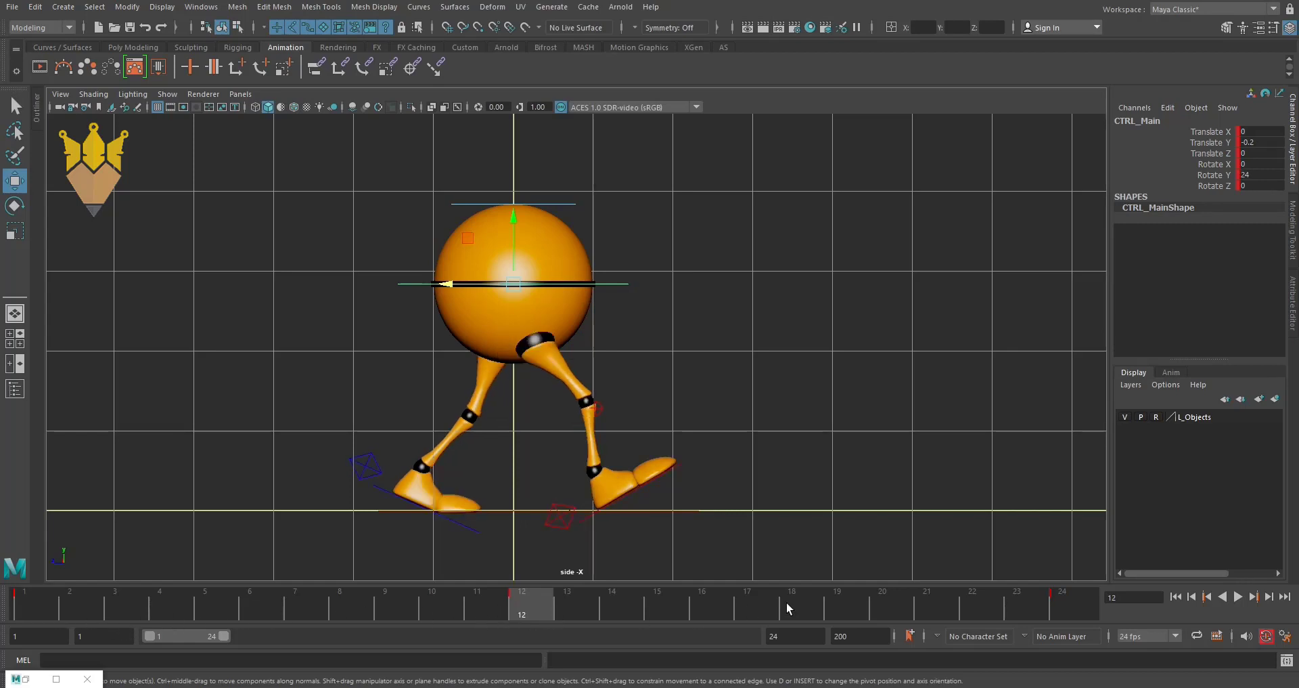
left_click(1067, 602)
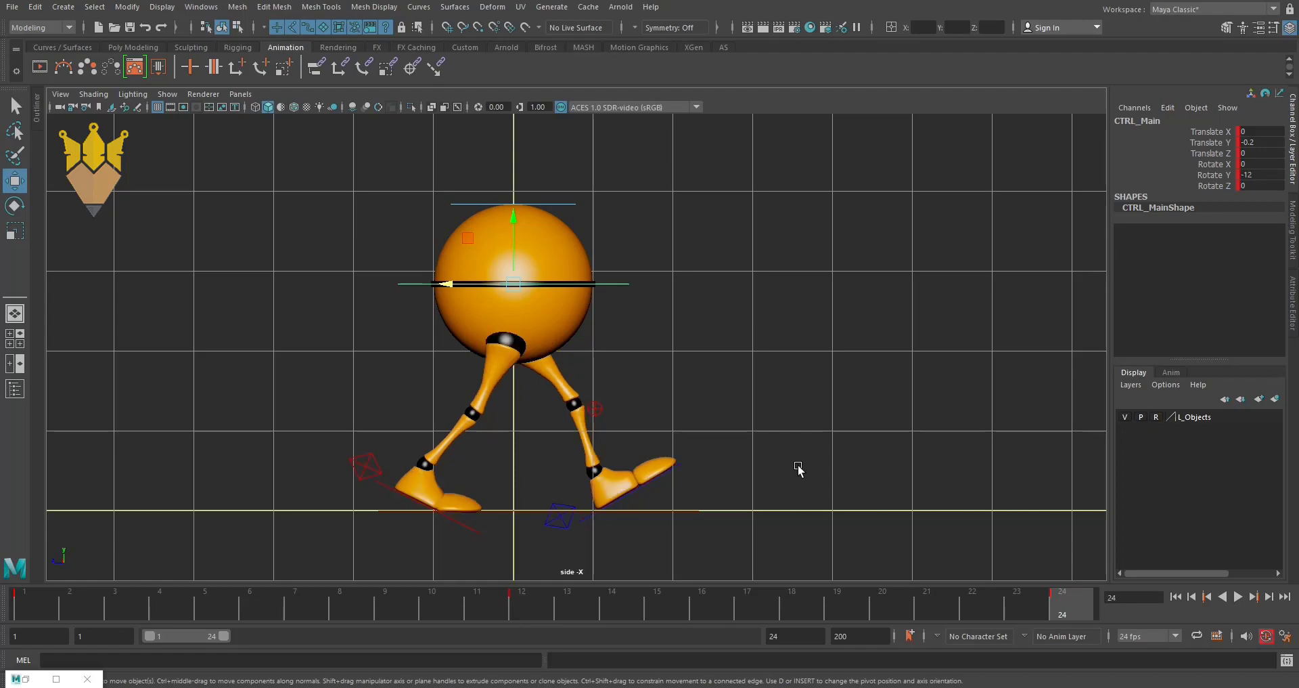
Examine the contact poses on frames 1, 12 and 24 from several perspective angles with the main body control selected.
key("space")
key("space")
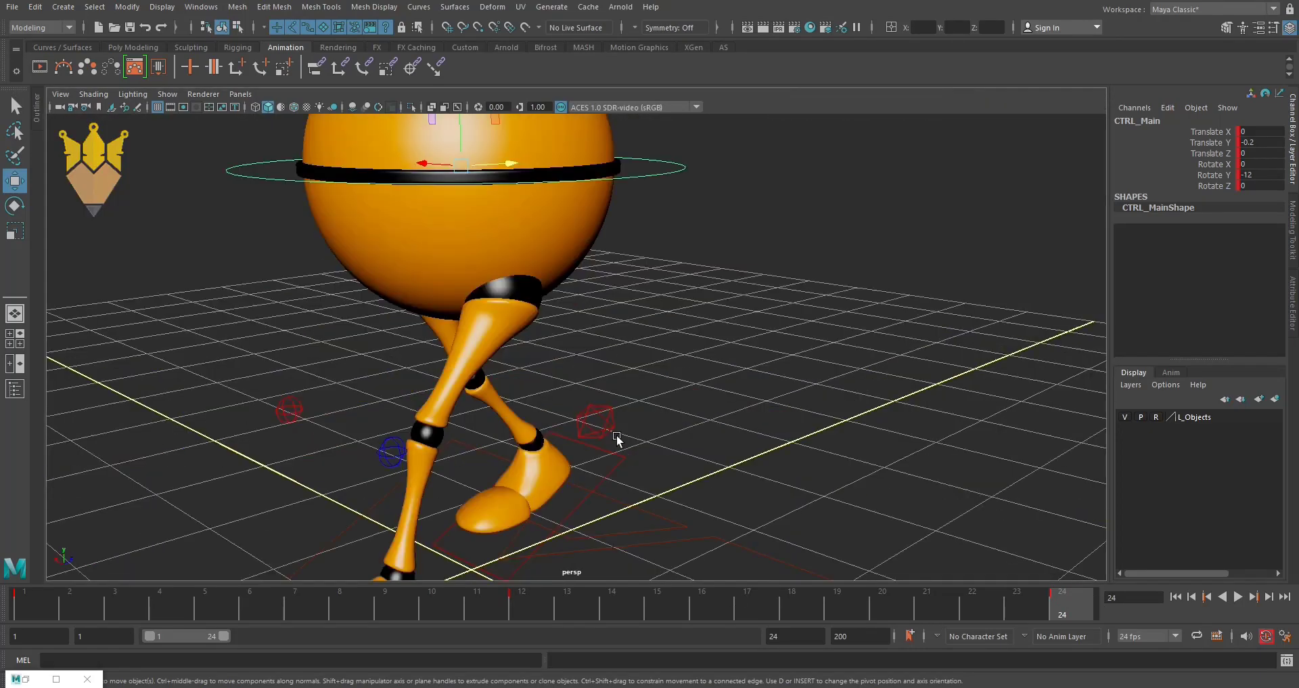
scroll(711, 427, "down", 5)
left_click_drag(463, 446, 573, 447, "alt")
left_click(733, 448)
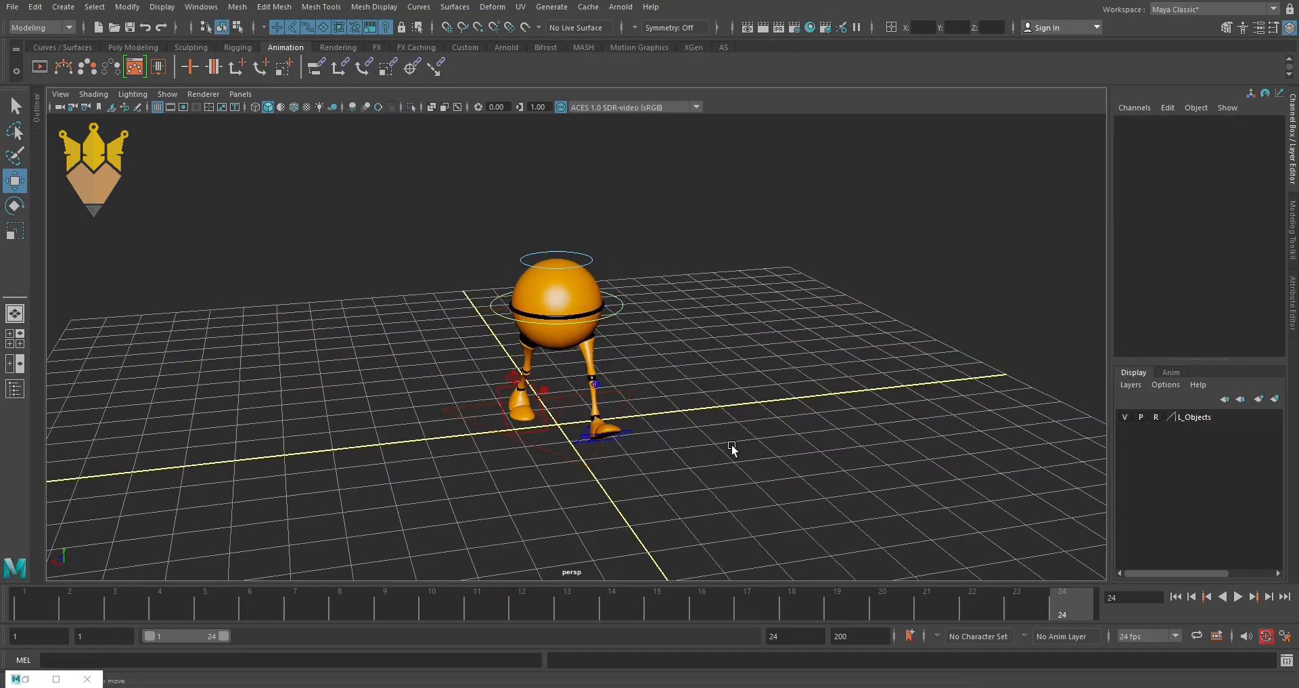
left_click_drag(617, 295, 654, 321)
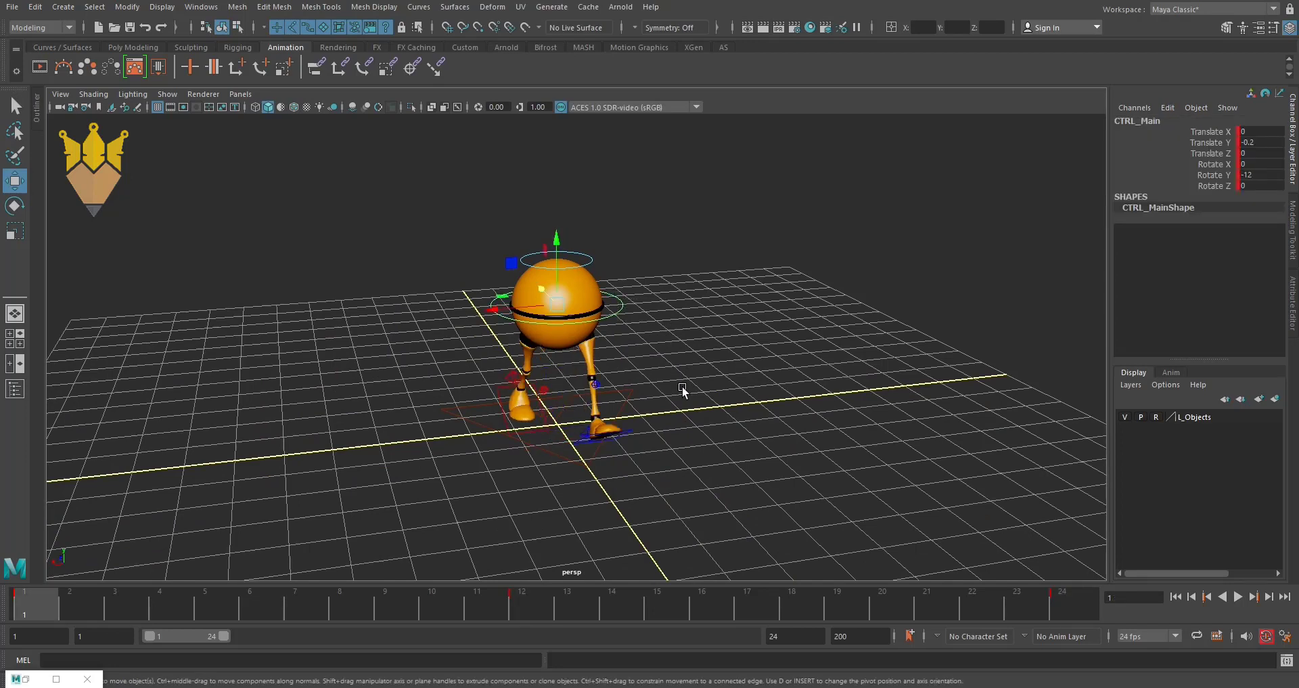
key("comma")
key("comma")
left_click_drag(597, 424, 575, 406, "alt")
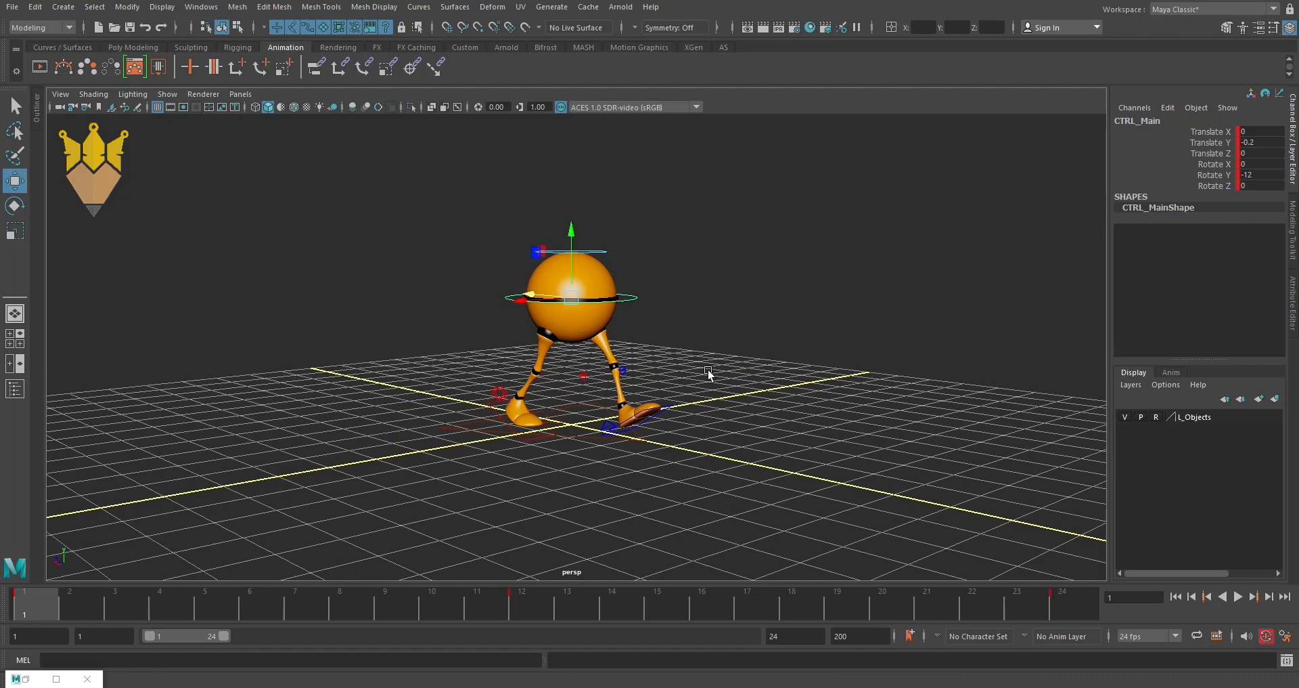
scroll(595, 358, "up", 3)
left_click_drag(596, 359, 612, 395, "alt")
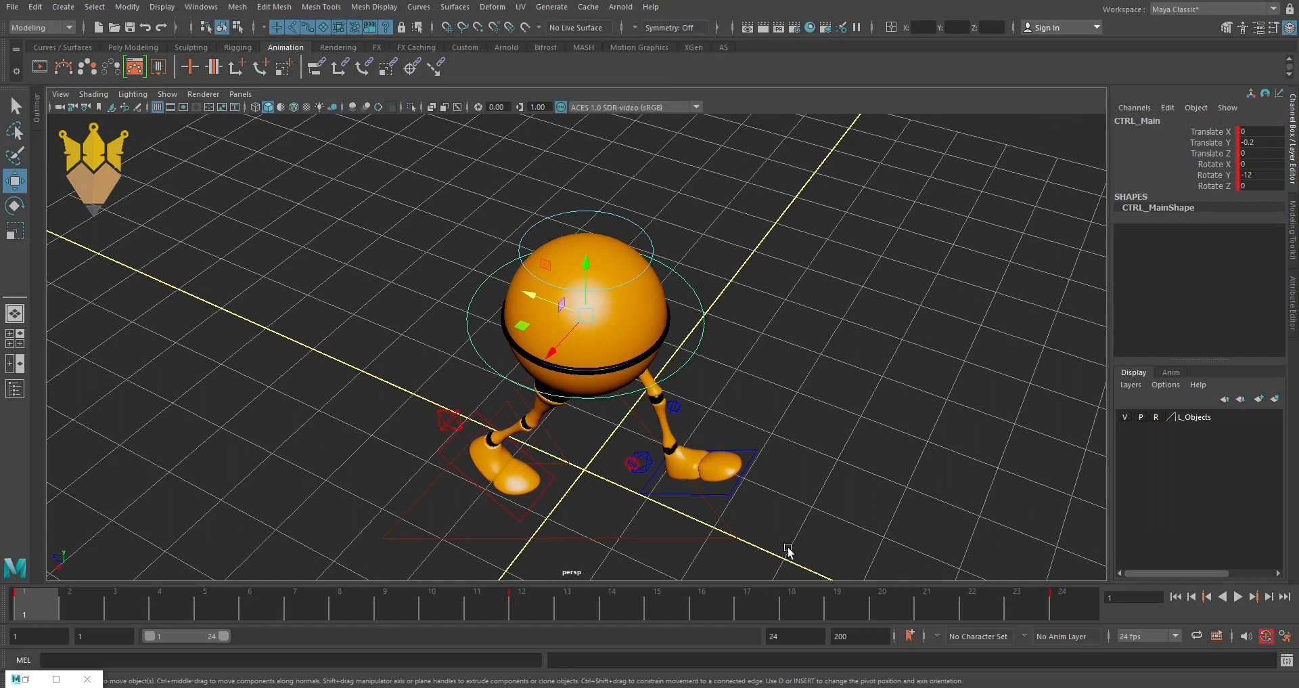
key("period")
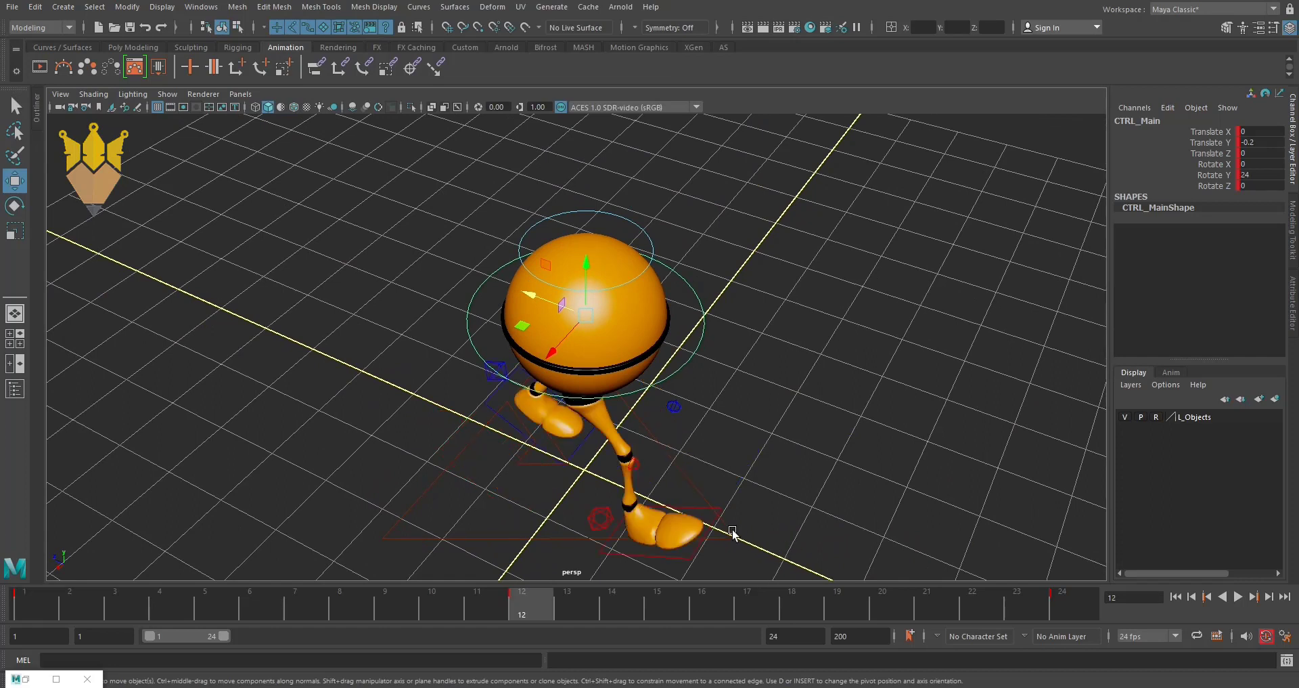
key("period")
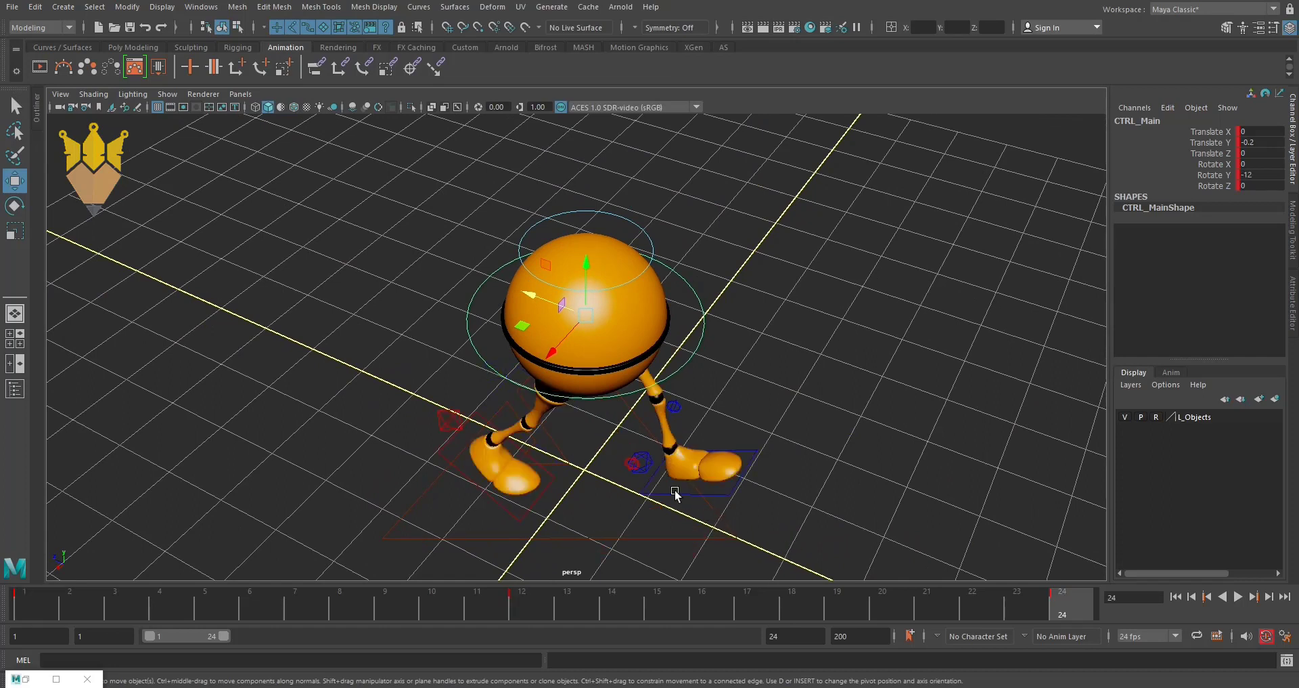
key("e")
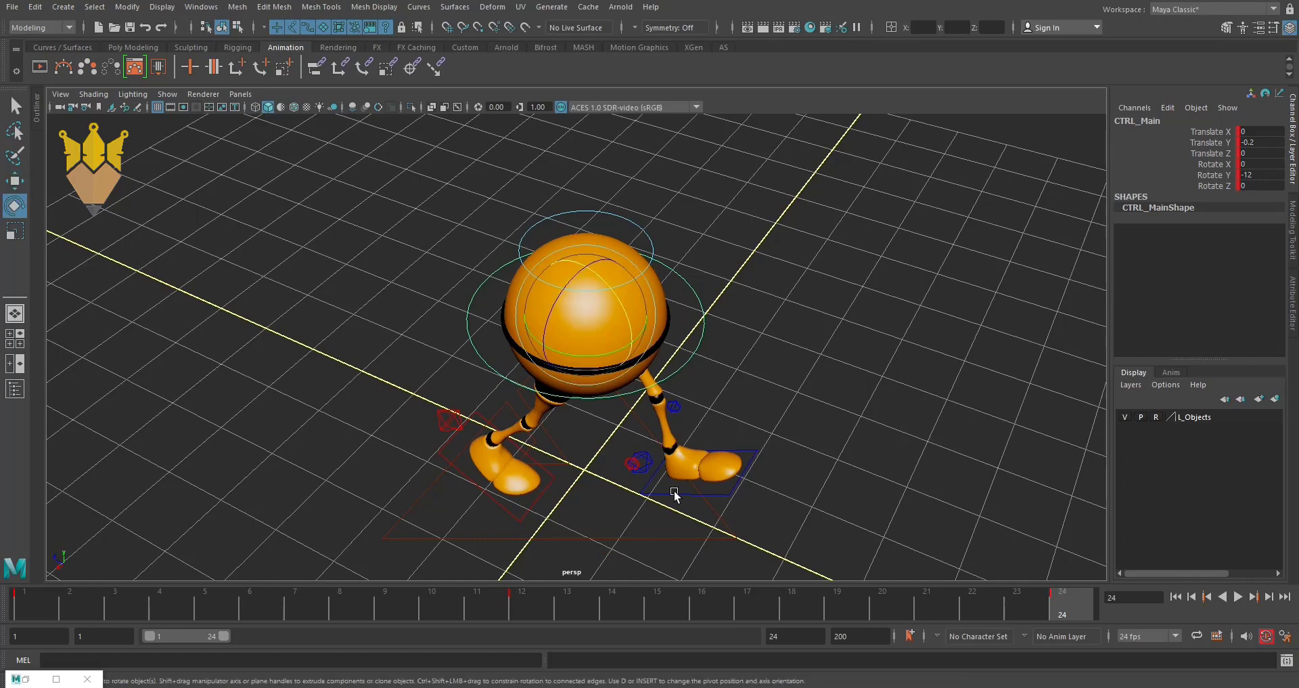
left_click_drag(632, 464, 590, 559, "alt")
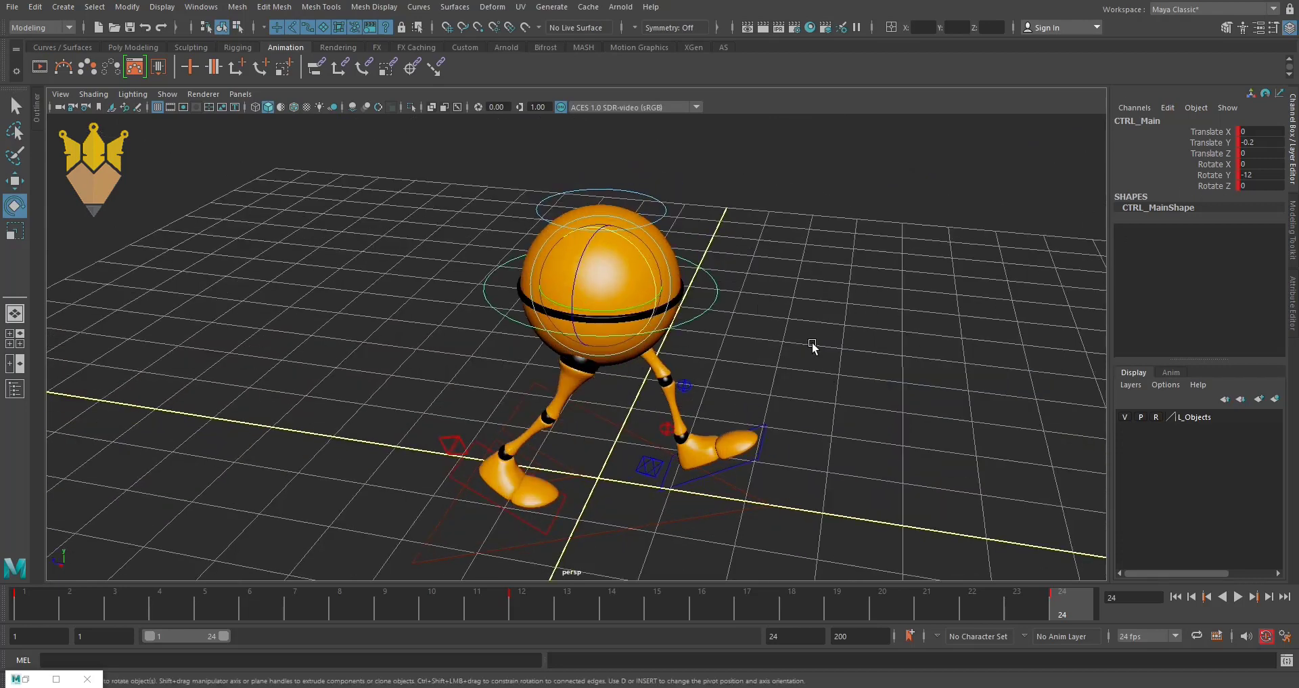
Compare the main body control's Rotate Y and Translate Y between the keys on frames 1, 12 and 24.
key("alt+shift+v")
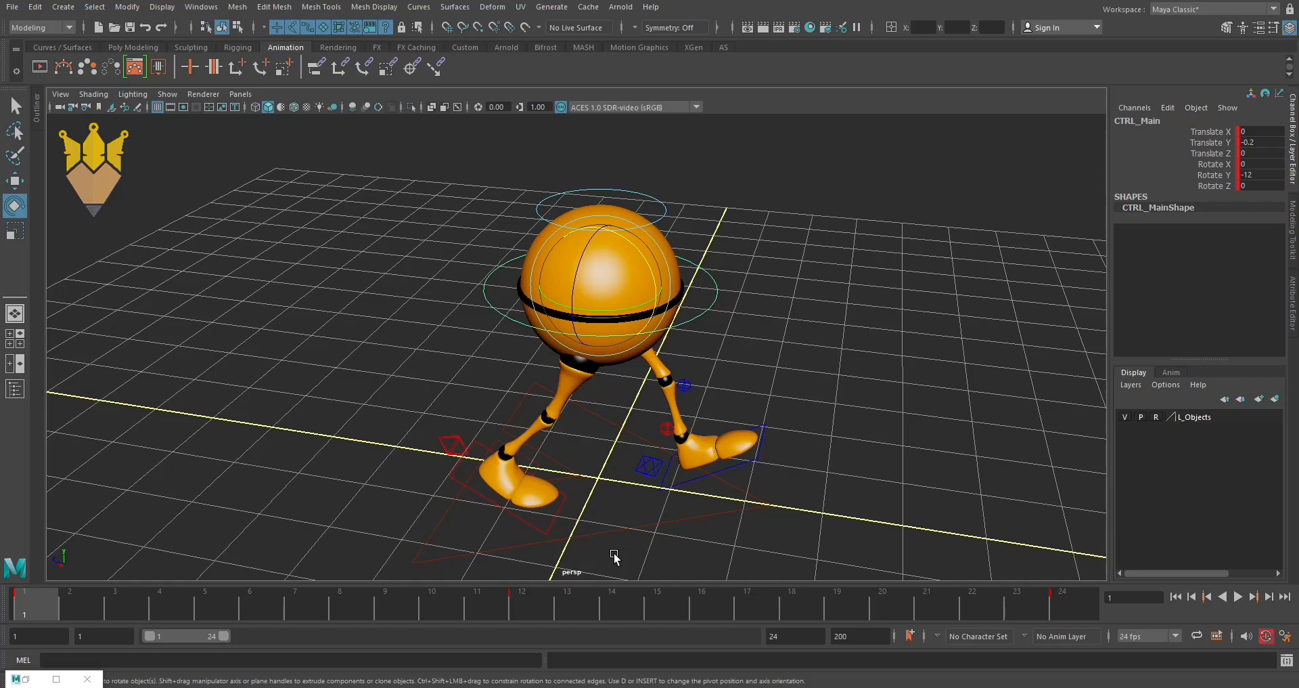
key("period")
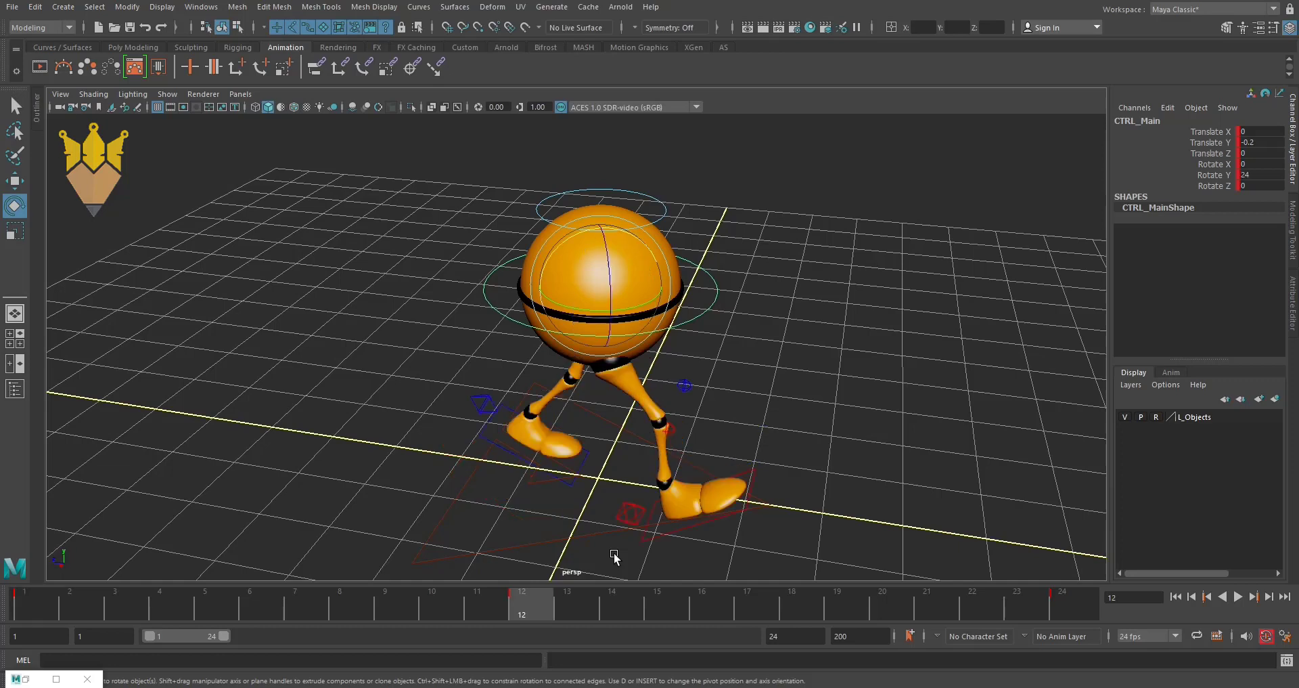
key("period")
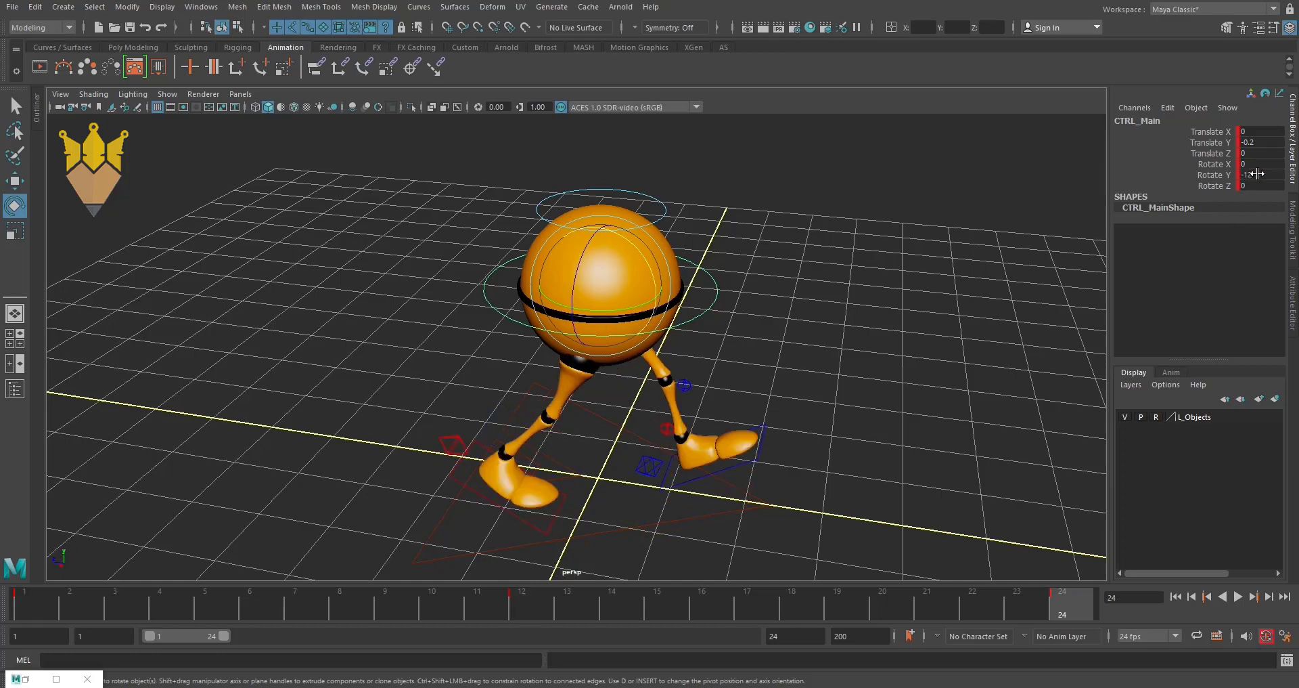
key("alt+shift+v")
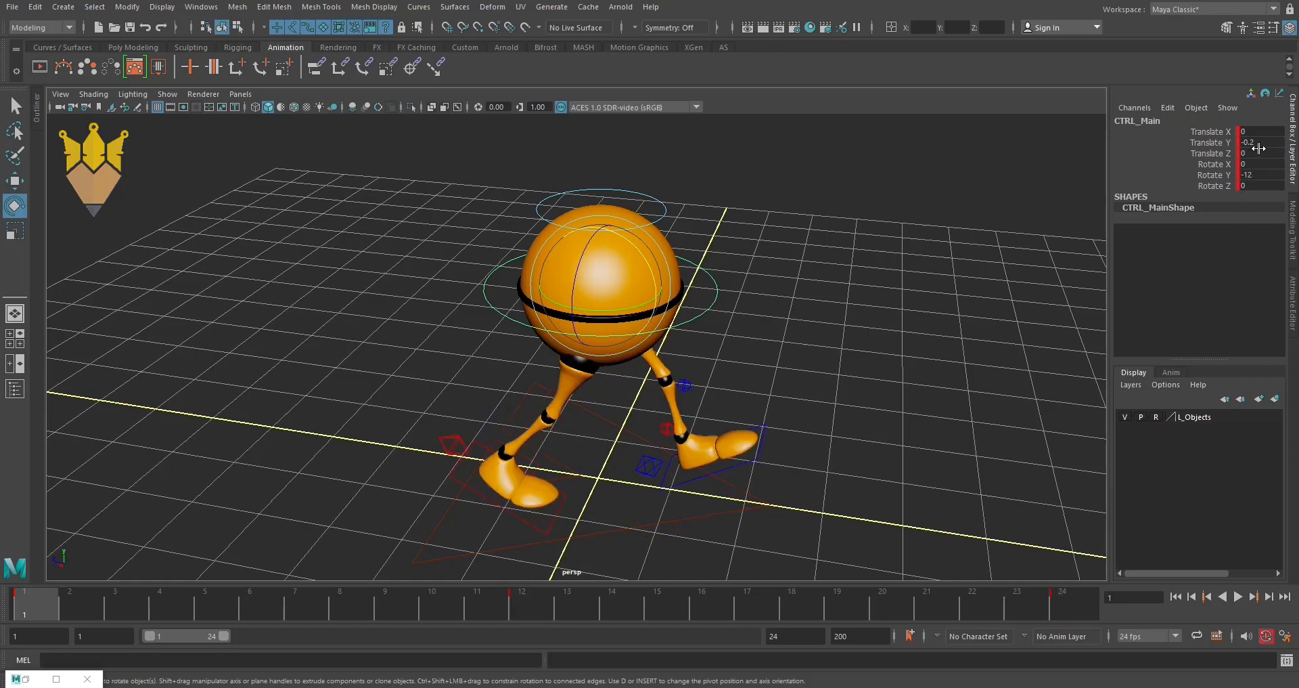
key("period")
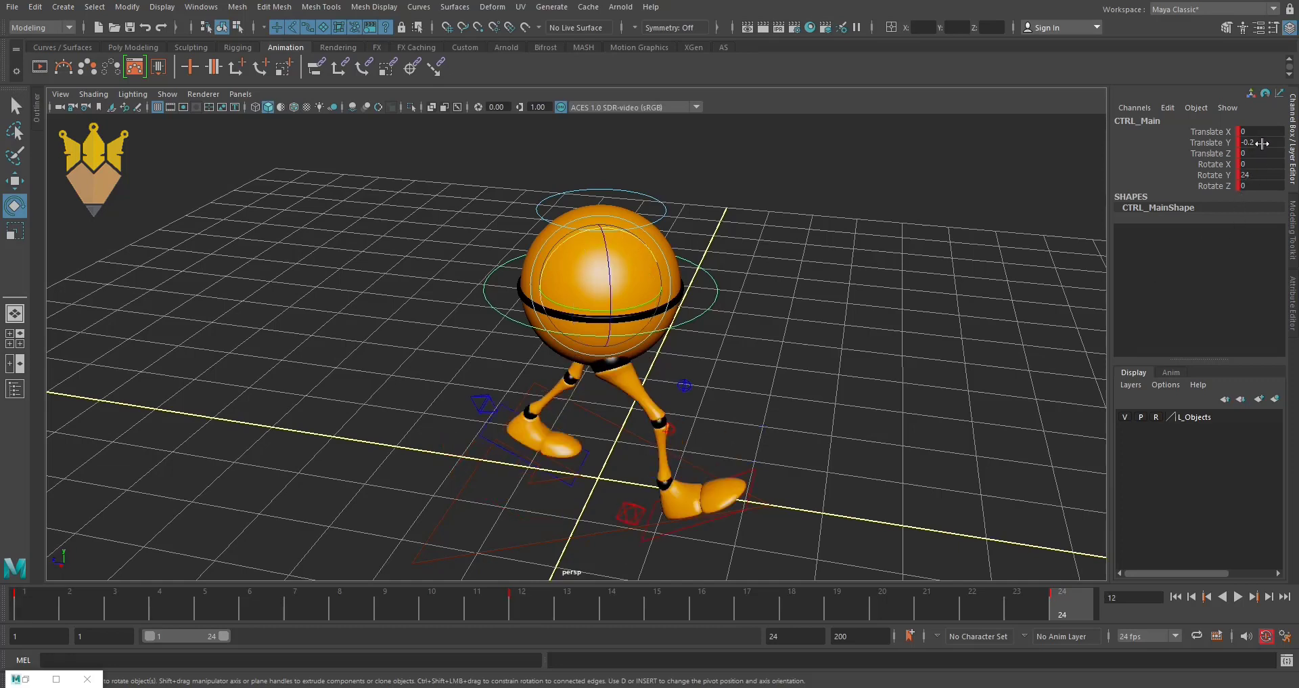
key("period")
key("comma")
key("period")
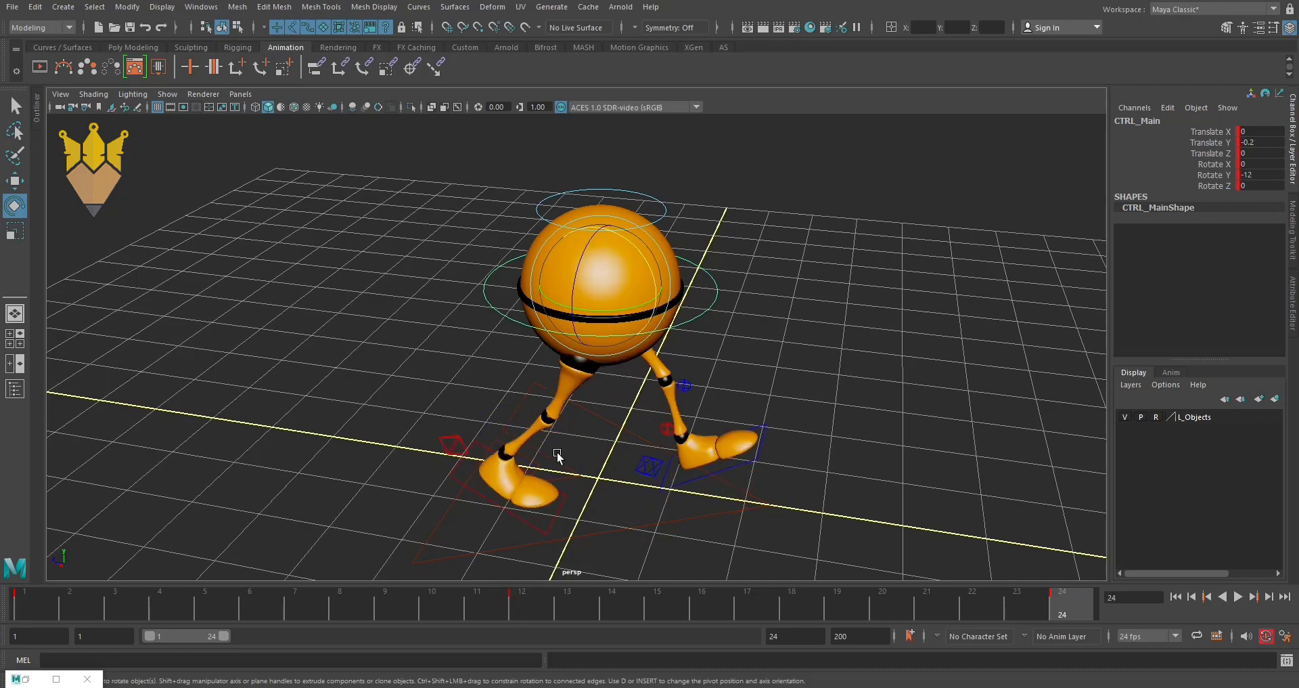
Return to the side view and play the walk loop from frame 1, ending with nothing selected.
key("space")
key("space")
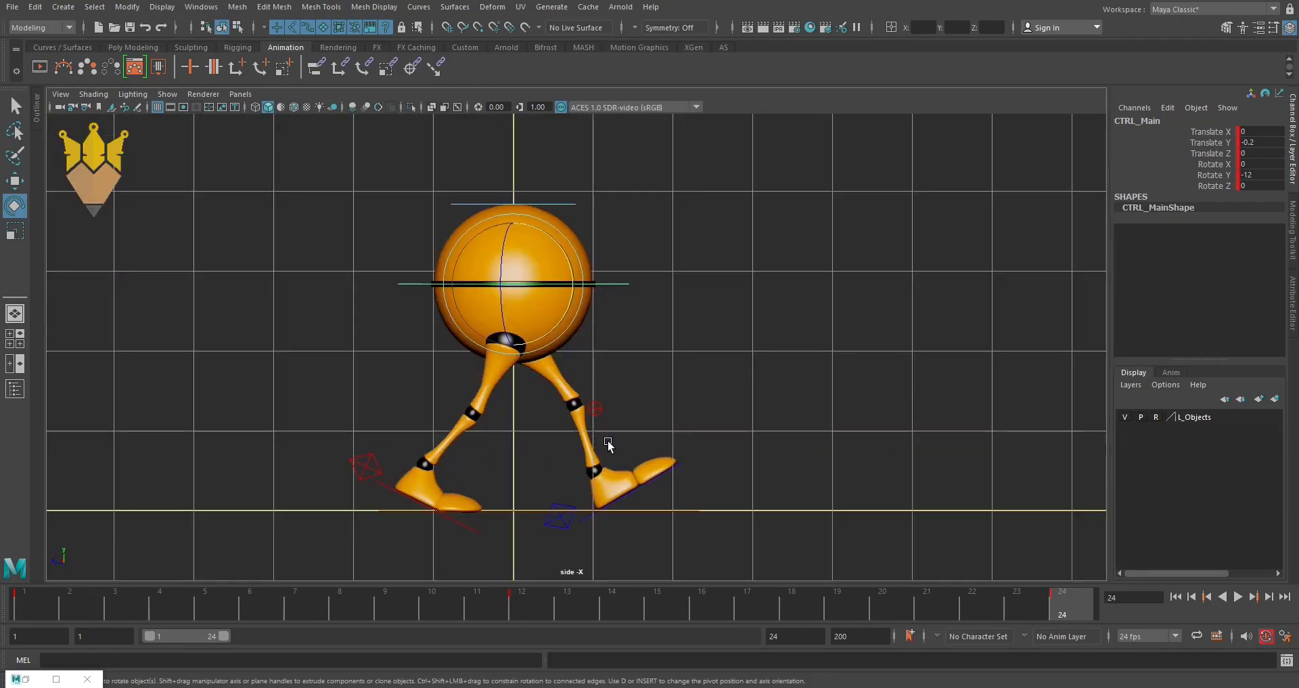
scroll(573, 444, "down", 3)
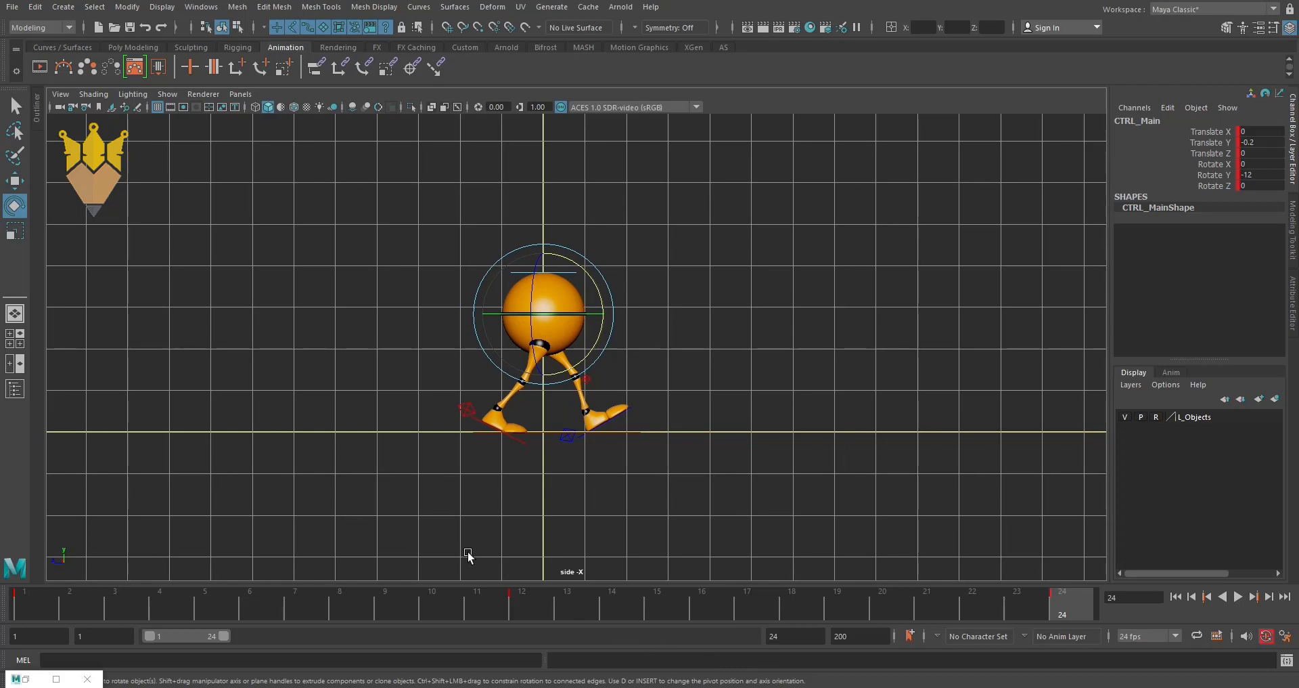
left_click(45, 605)
key("alt+v")
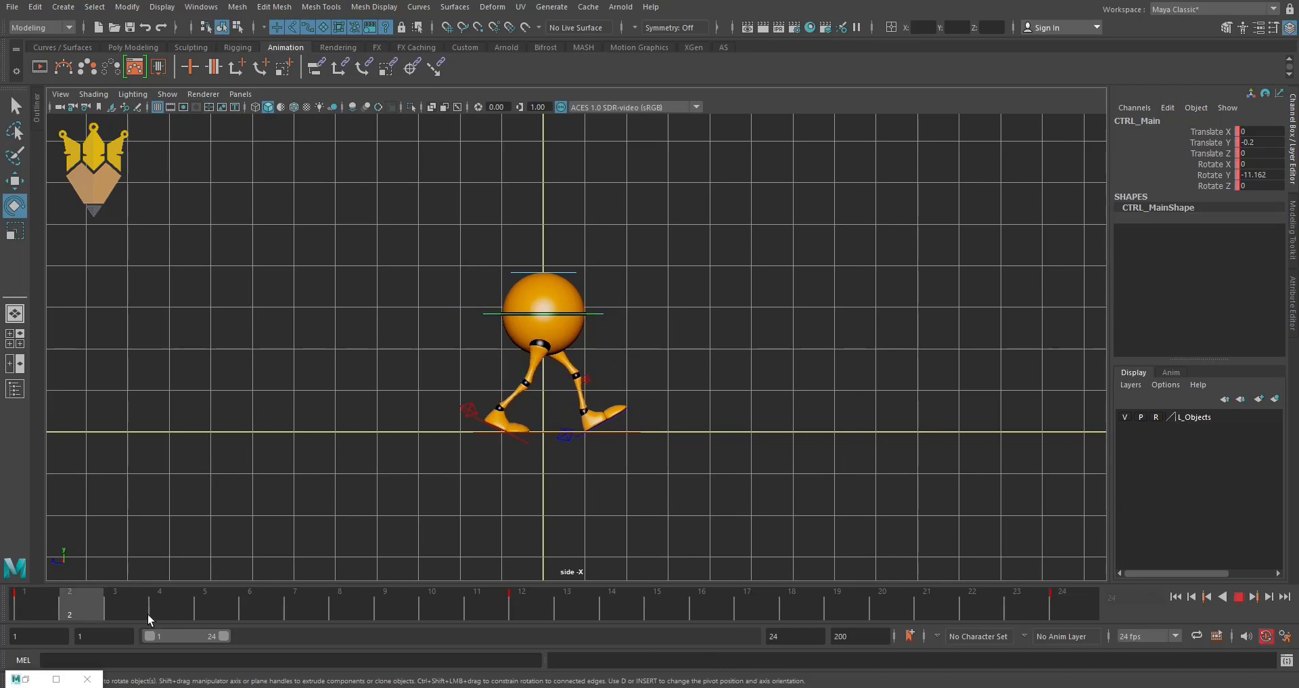
key("alt+v")
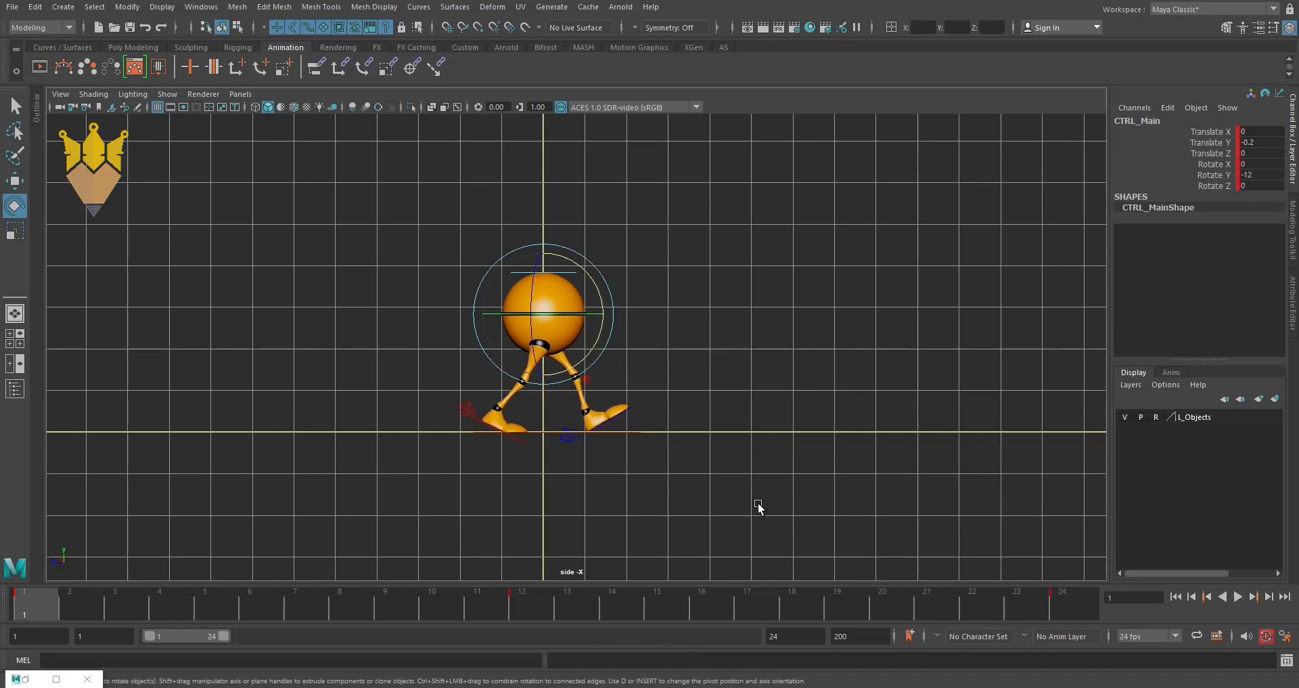
scroll(954, 463, "up", 2)
left_click(1025, 493)
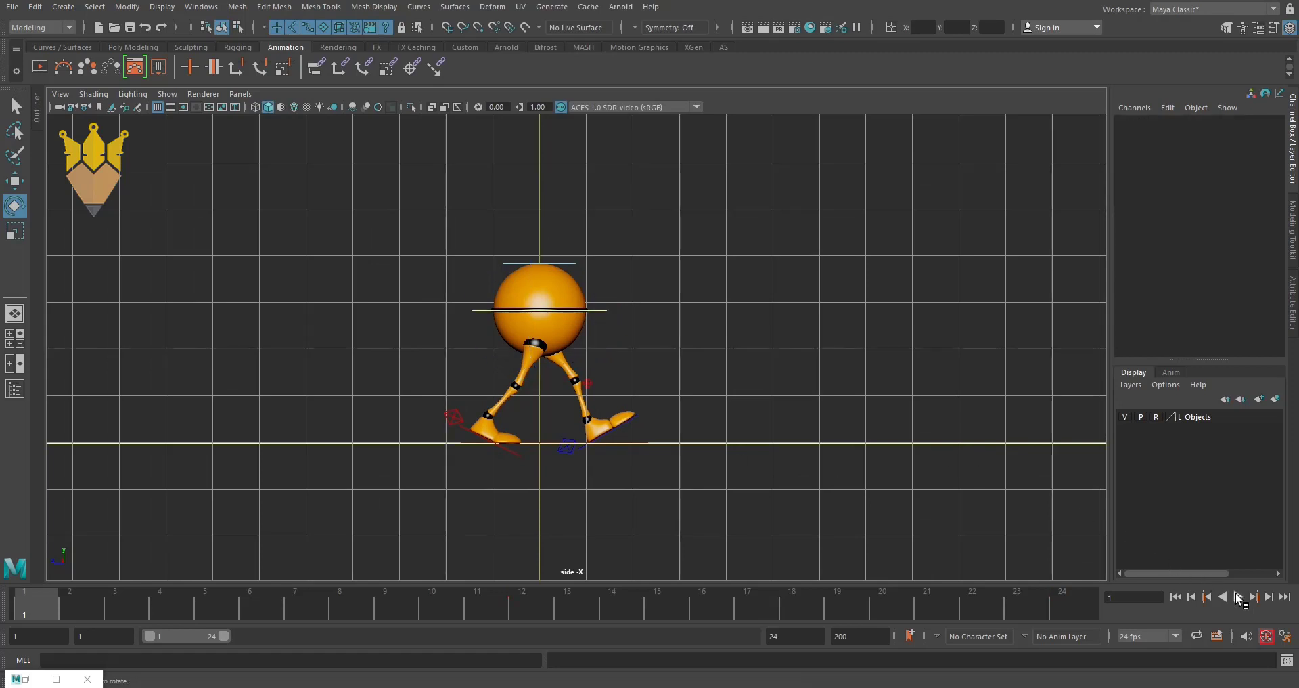
left_click(1238, 596)
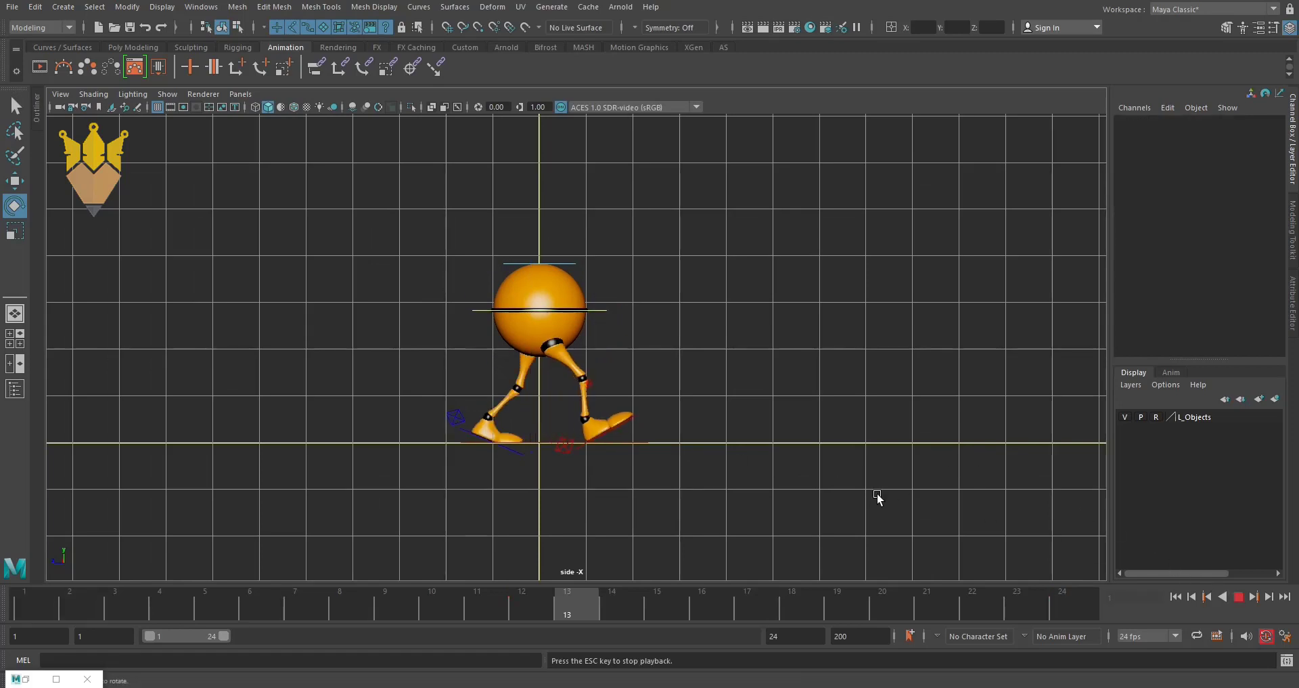